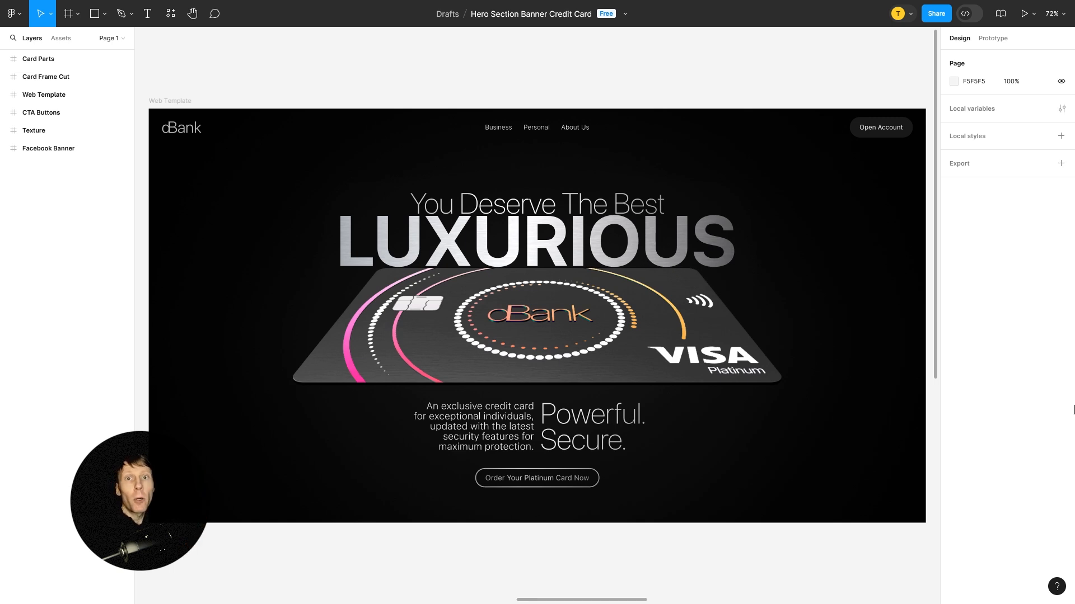
pyautogui.scroll(-5, 576, 318)
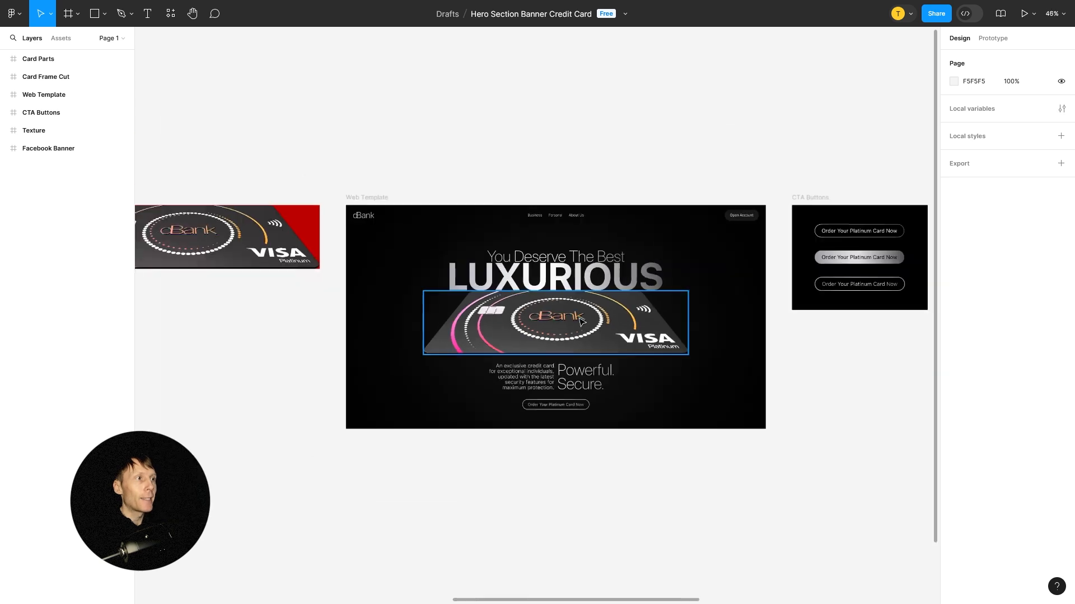
pyautogui.moveTo(311, 380); pyautogui.dragTo(607, 320)
pyautogui.moveTo(370, 341)
pyautogui.mouseDown()
pyautogui.moveTo(594, 339)
pyautogui.moveTo(538, 332)
pyautogui.mouseUp()
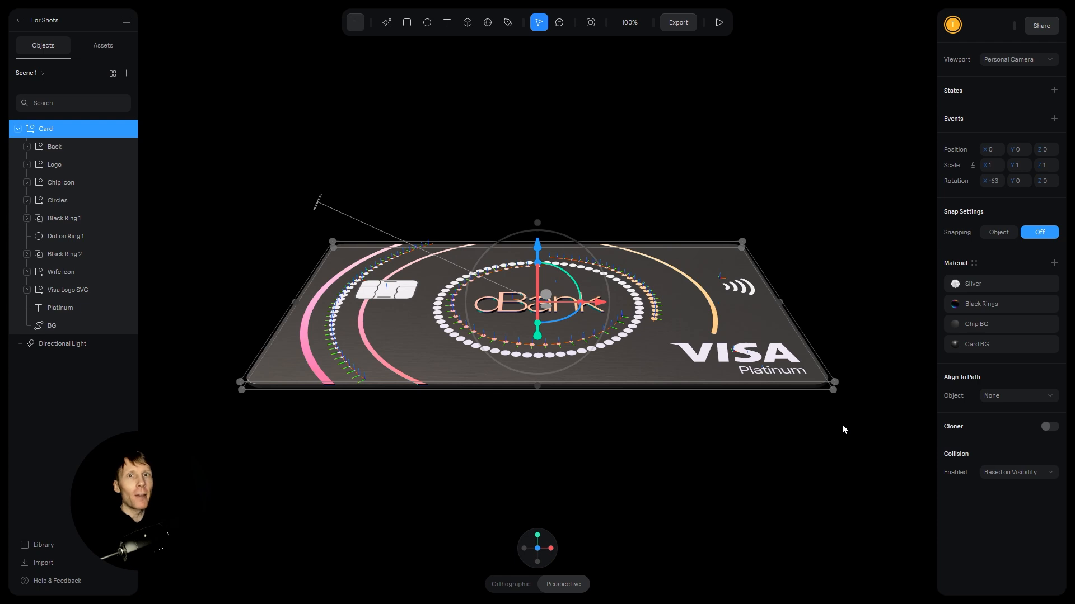
pyautogui.click(864, 446)
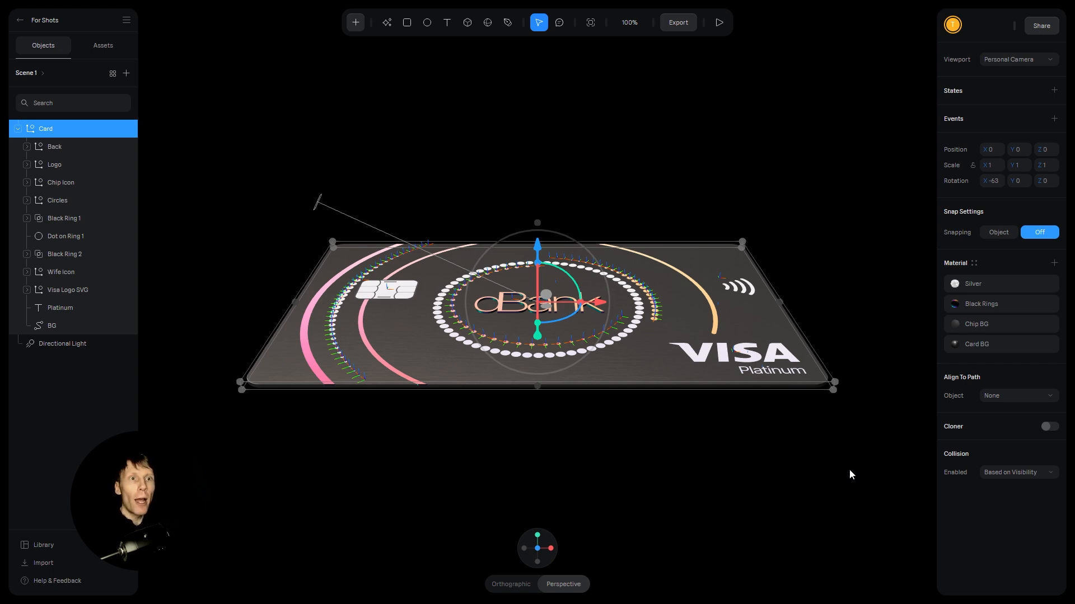
# - Hide the card's BG layer and open the export options to view the image export choice
pyautogui.click(115, 326)
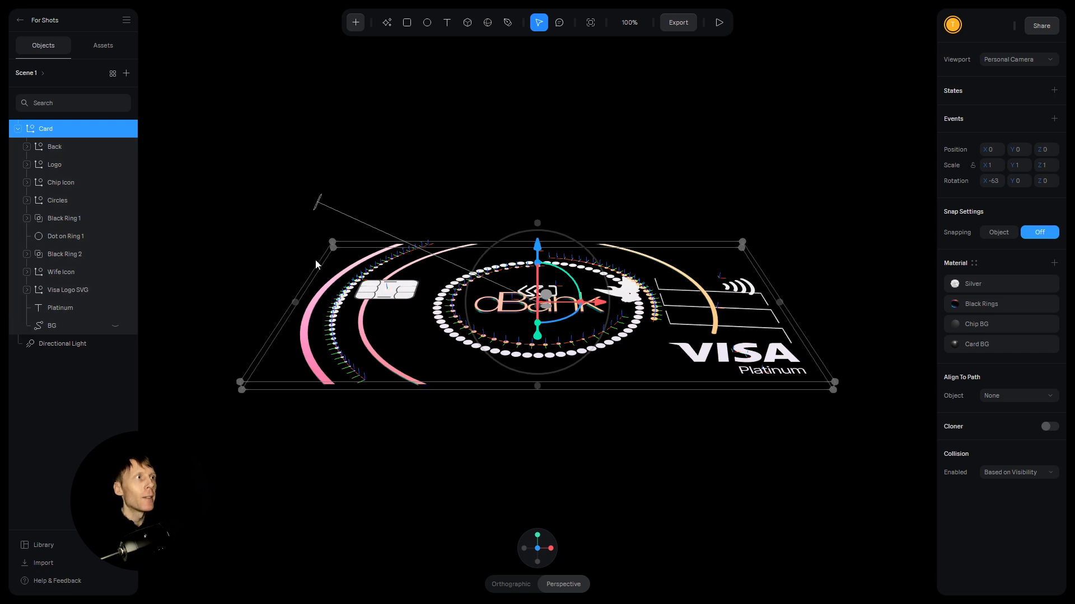
pyautogui.click(677, 27)
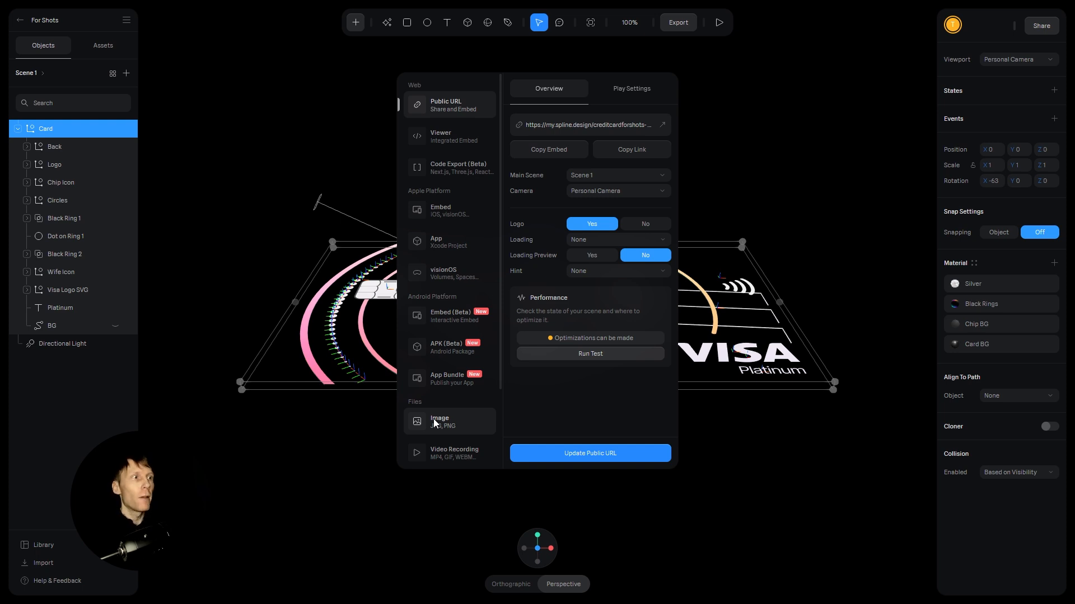
pyautogui.click(703, 508)
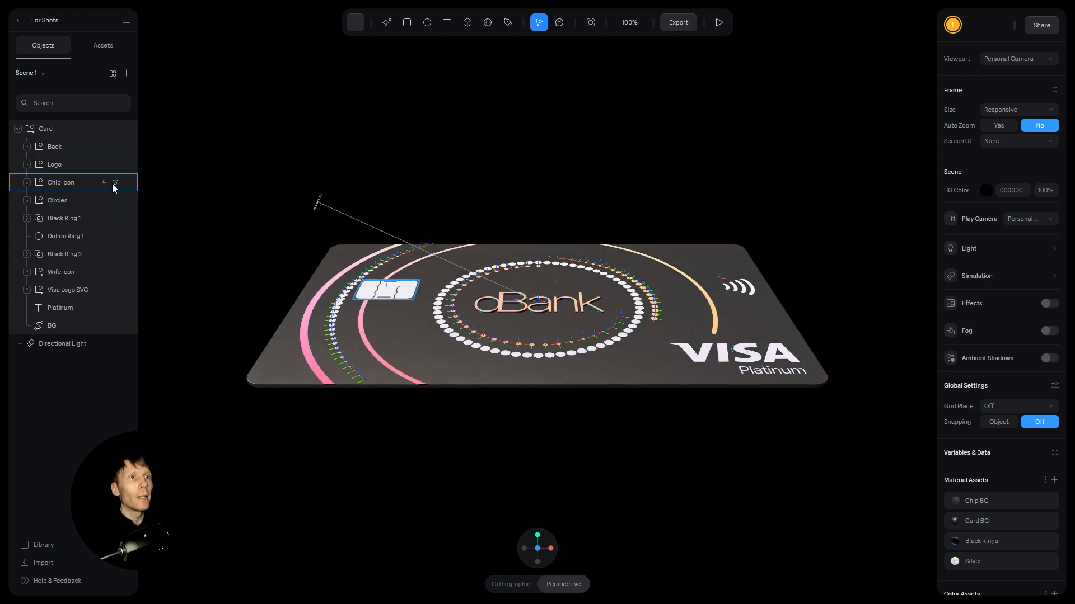
# - Hide the Circles group, open the export options, and make the group visible again
pyautogui.click(115, 201)
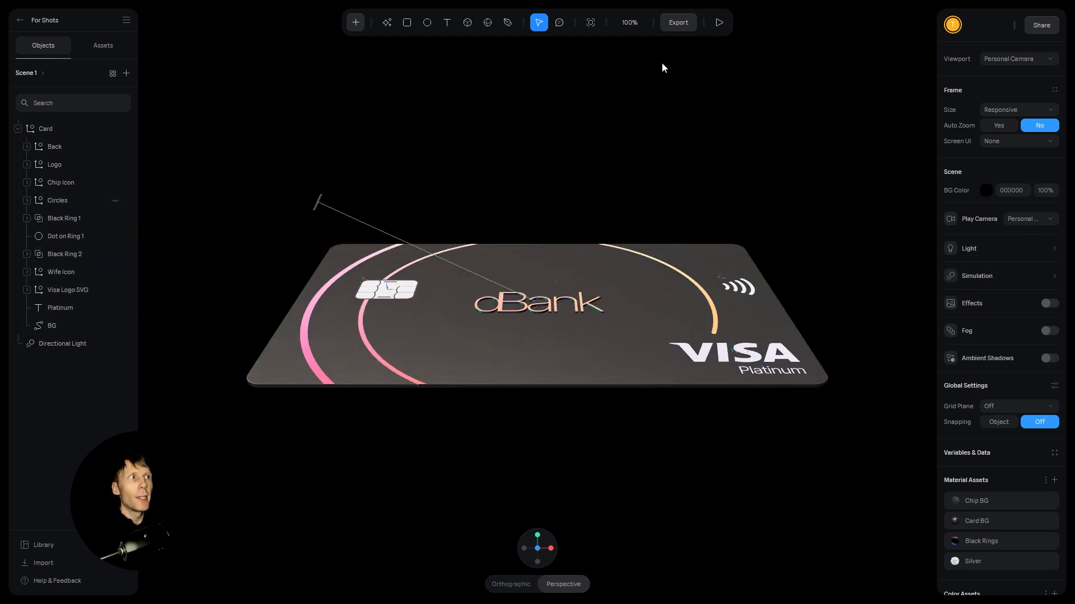
pyautogui.click(681, 28)
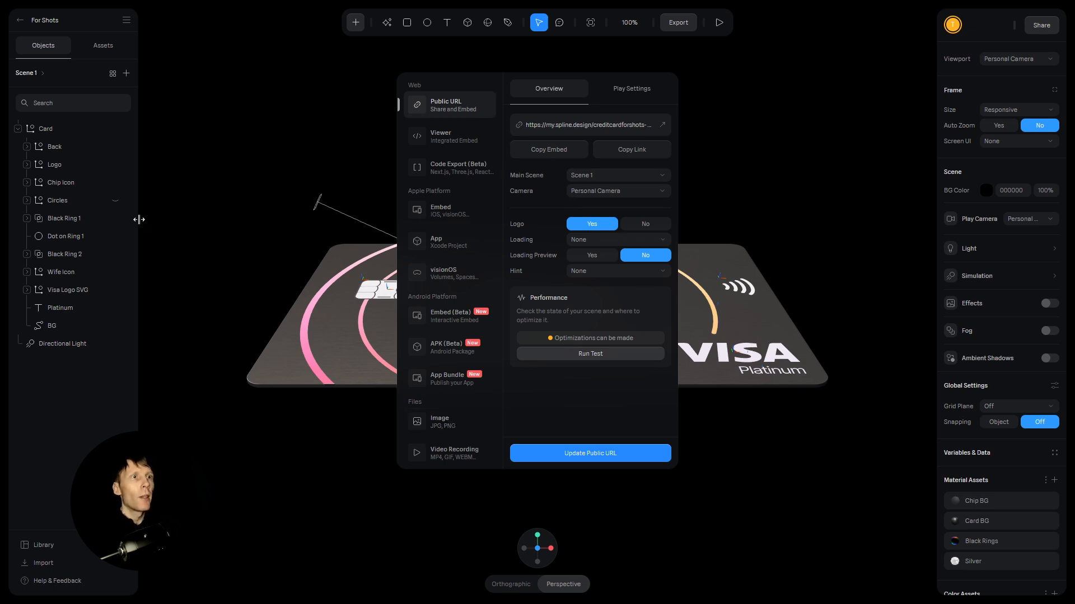
pyautogui.click(115, 201)
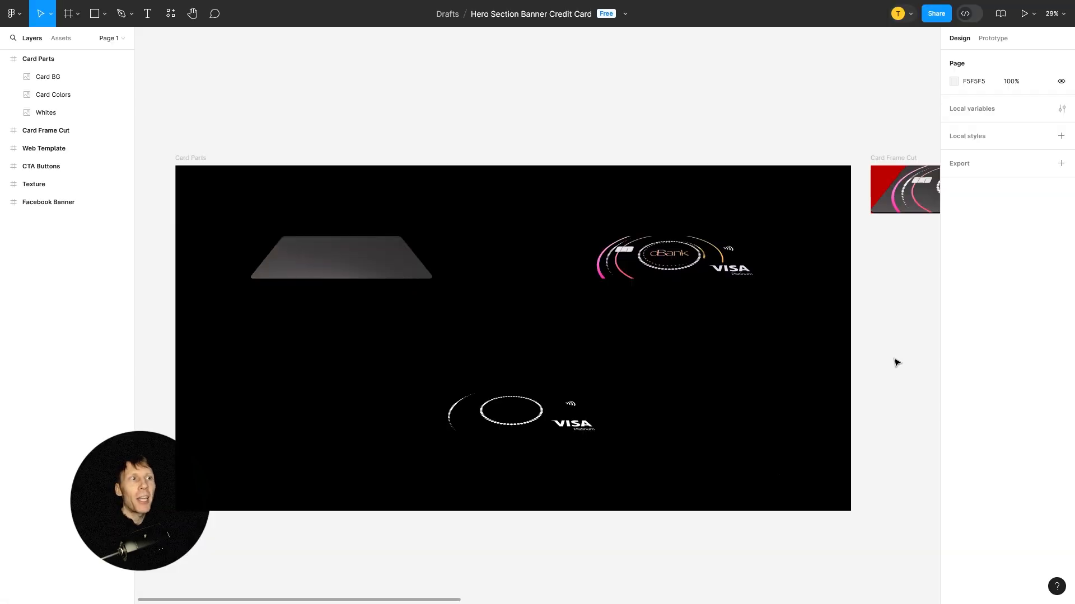
# - Switch to the Figma file and examine the Card BG, Card Colors and Whites images in the Card Parts frame
pyautogui.click(354, 254)
pyautogui.click(674, 266)
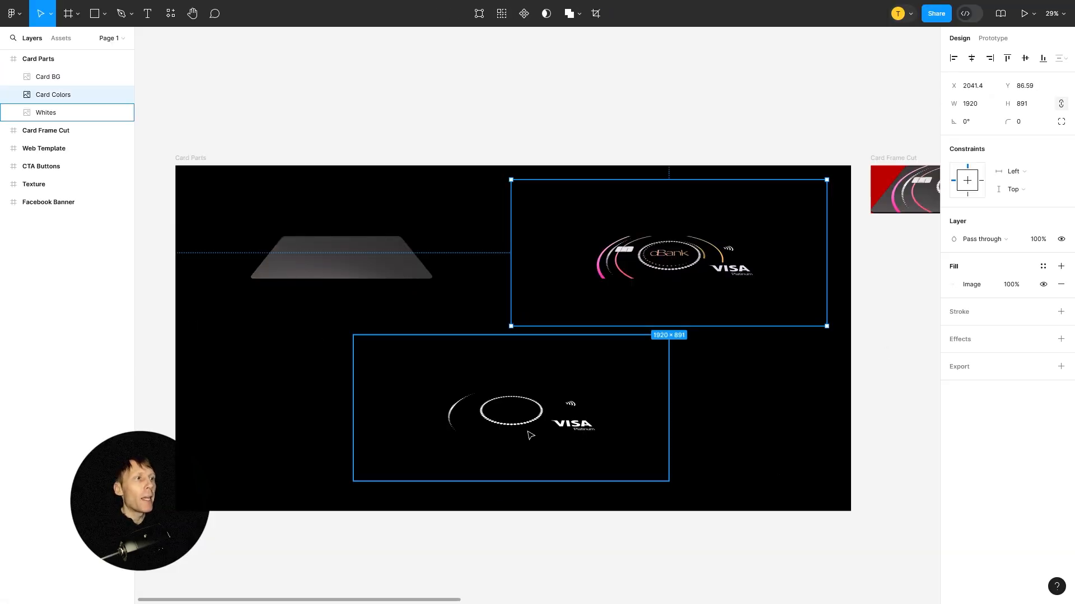
pyautogui.click(528, 435)
pyautogui.click(367, 243)
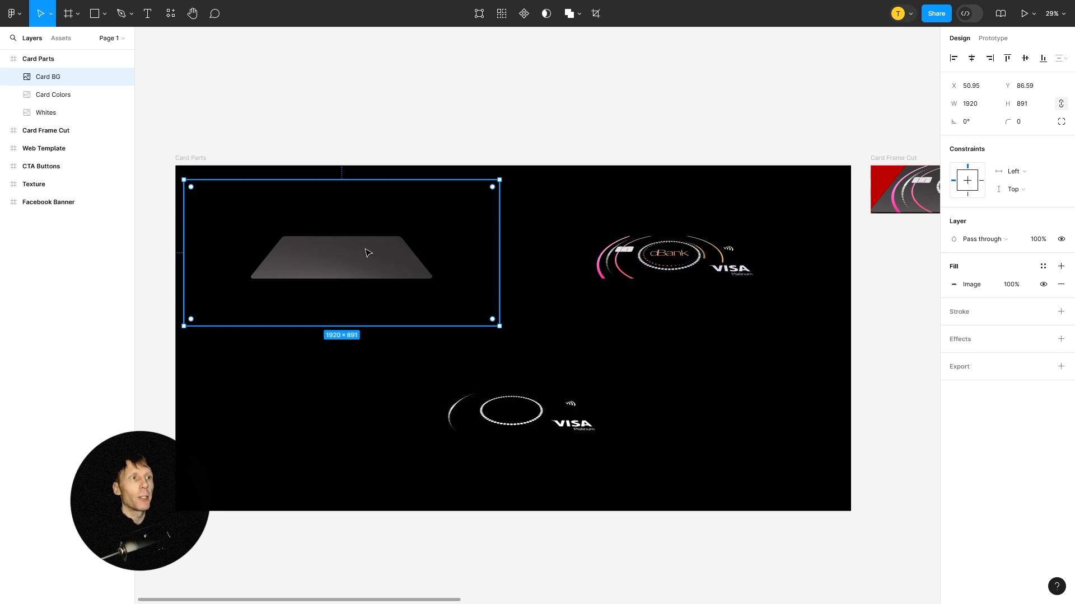
pyautogui.click(679, 269)
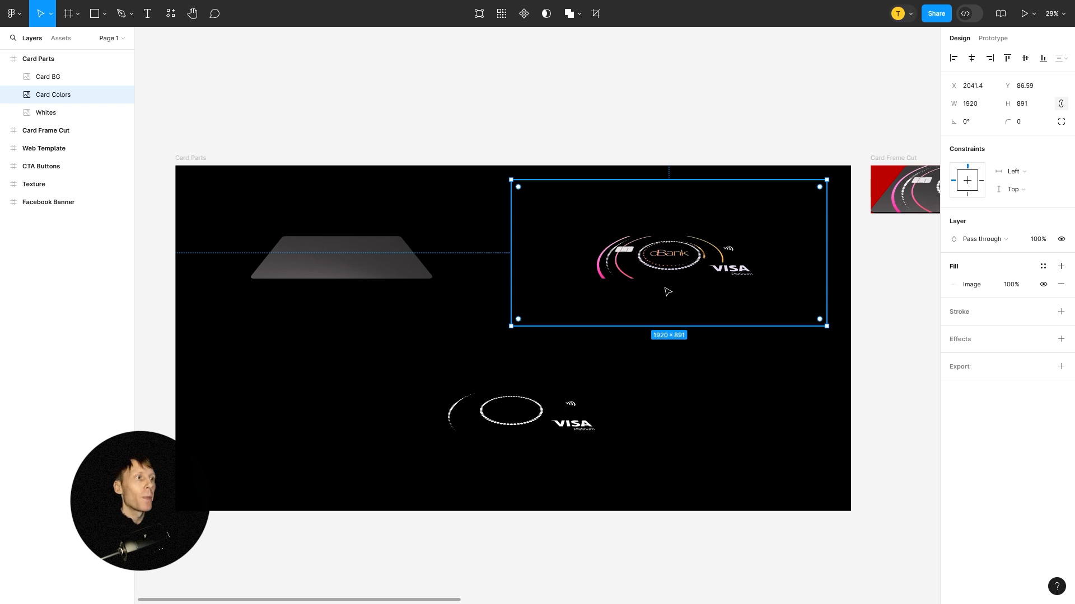
pyautogui.click(551, 407)
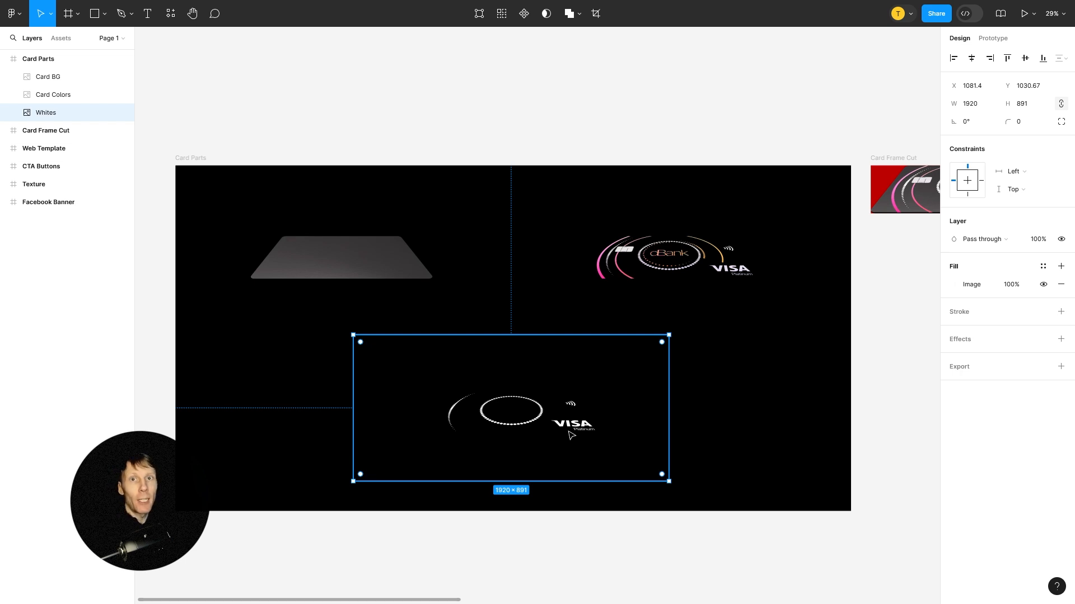
# - Select the Card Frame Cut frame and expand its list of layers
pyautogui.moveTo(877, 300); pyautogui.dragTo(558, 306)
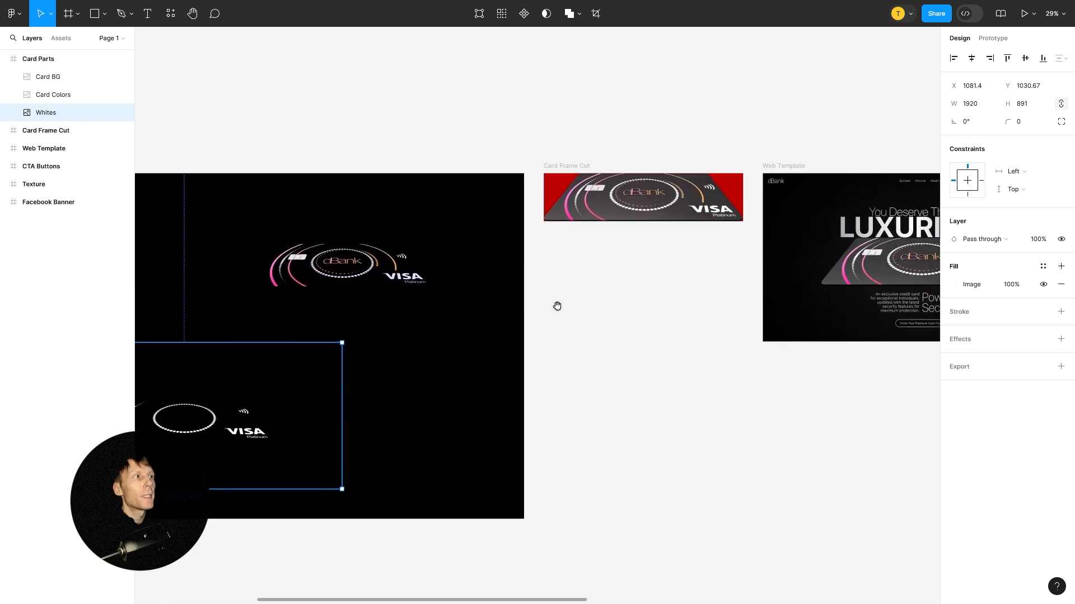
pyautogui.moveTo(707, 279); pyautogui.dragTo(574, 353)
pyautogui.click(432, 240)
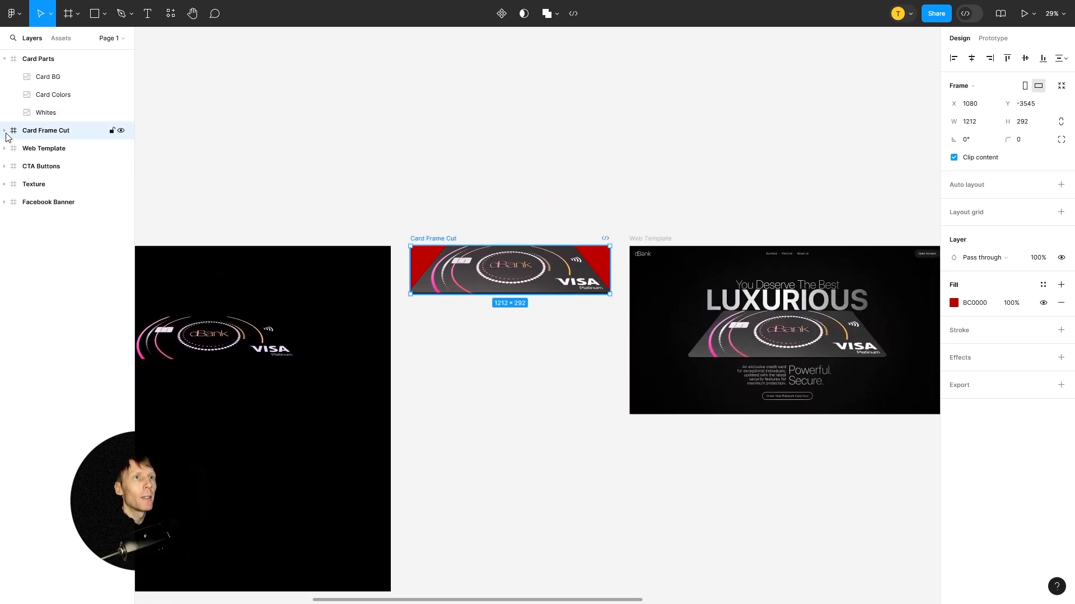
pyautogui.click(5, 132)
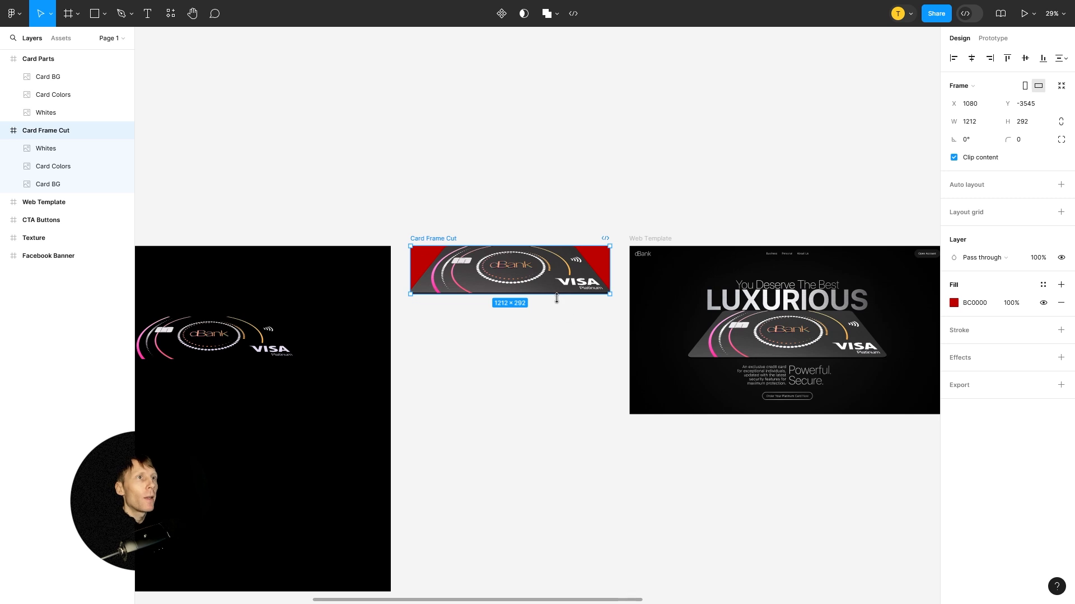
# - Examine the Whites, Card Colors and Card BG layers stacked inside the Card Frame Cut frame
pyautogui.click(48, 152)
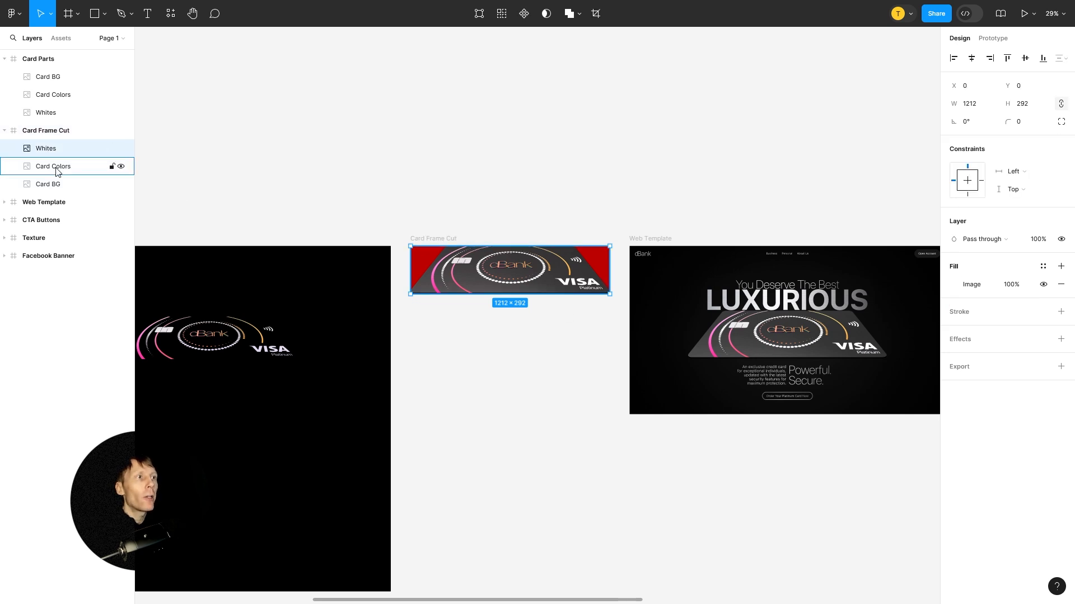
pyautogui.click(54, 169)
pyautogui.click(54, 189)
pyautogui.click(52, 169)
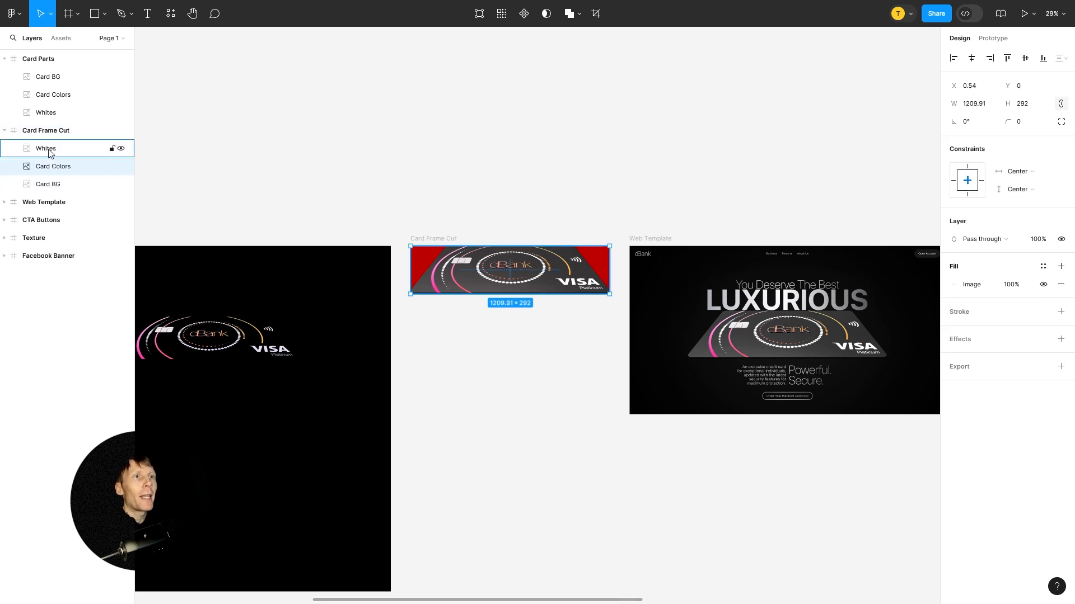
pyautogui.click(50, 153)
pyautogui.click(54, 170)
pyautogui.click(51, 187)
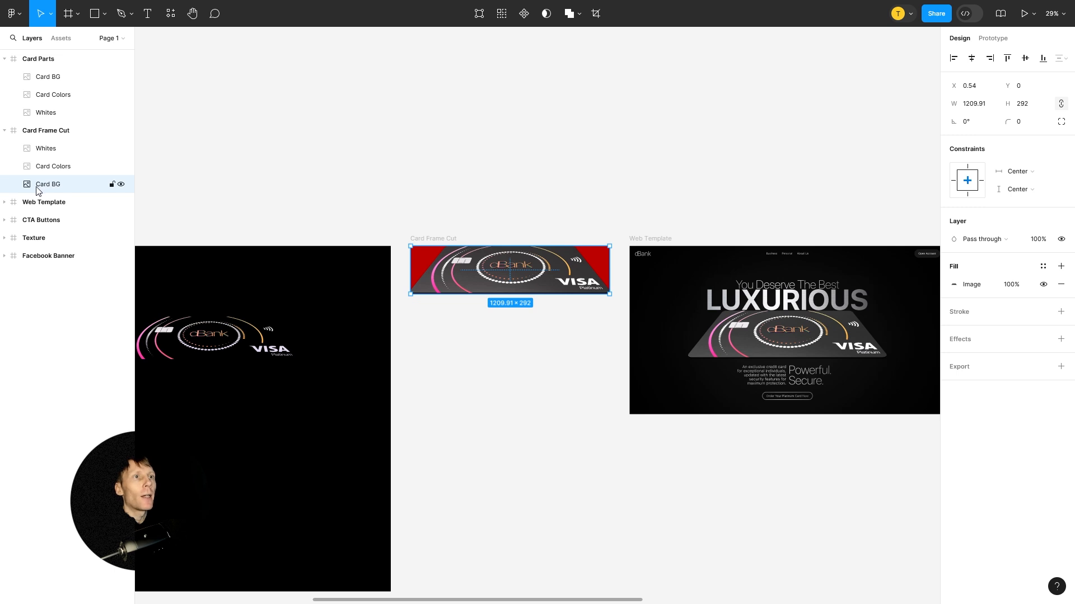
pyautogui.click(48, 149)
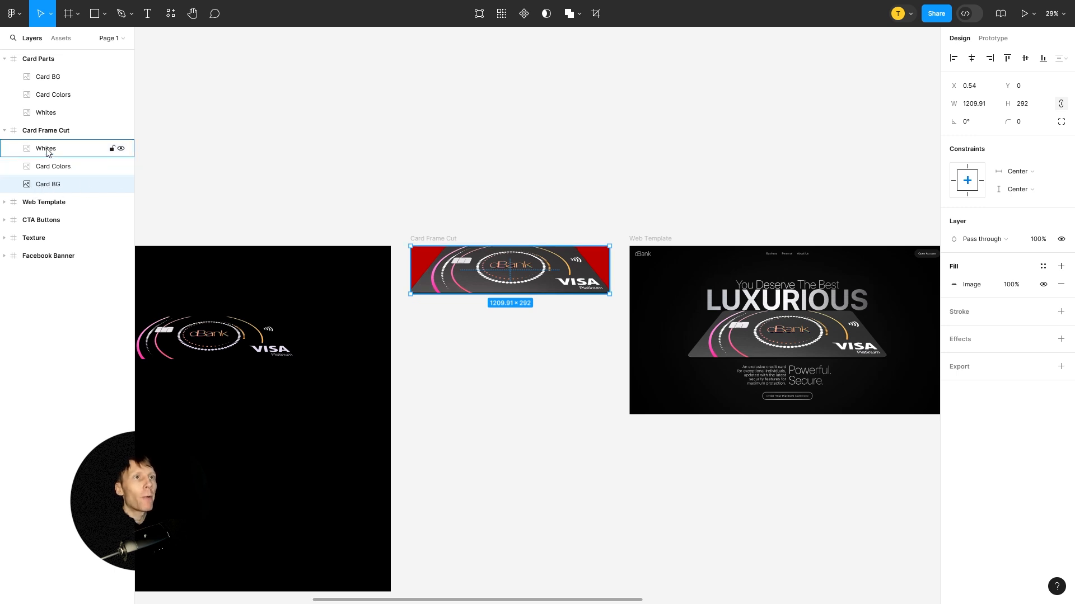
# - Toggle the Whites layer's visibility in Card Frame Cut repeatedly to compare the card with and without it
pyautogui.scroll(5, 554, 226)
pyautogui.moveTo(457, 453); pyautogui.dragTo(503, 415)
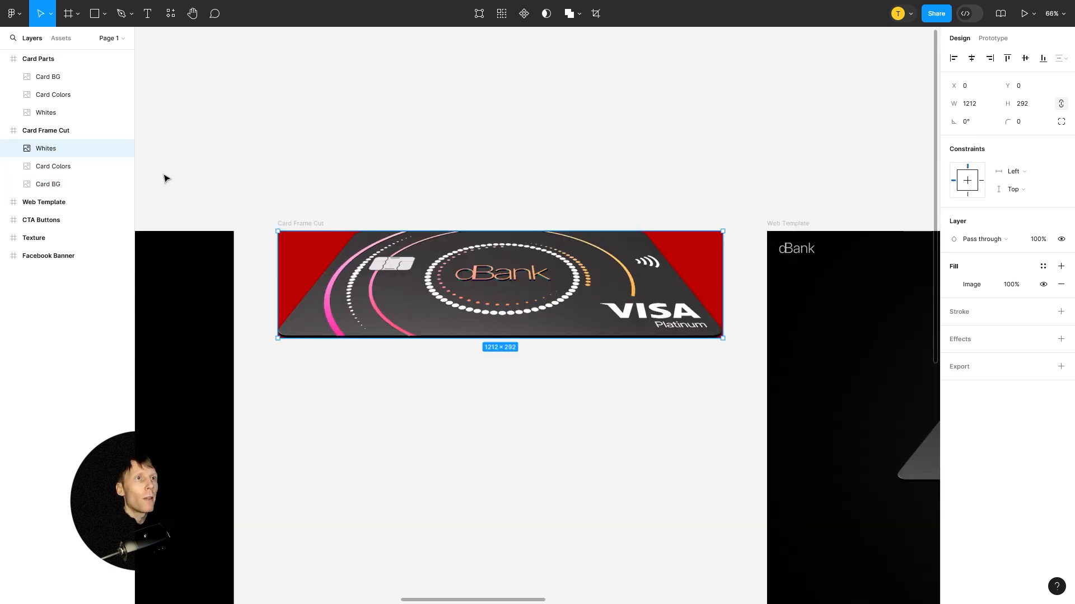
pyautogui.click(121, 150)
pyautogui.click(122, 150)
pyautogui.click(122, 149)
pyautogui.click(122, 150)
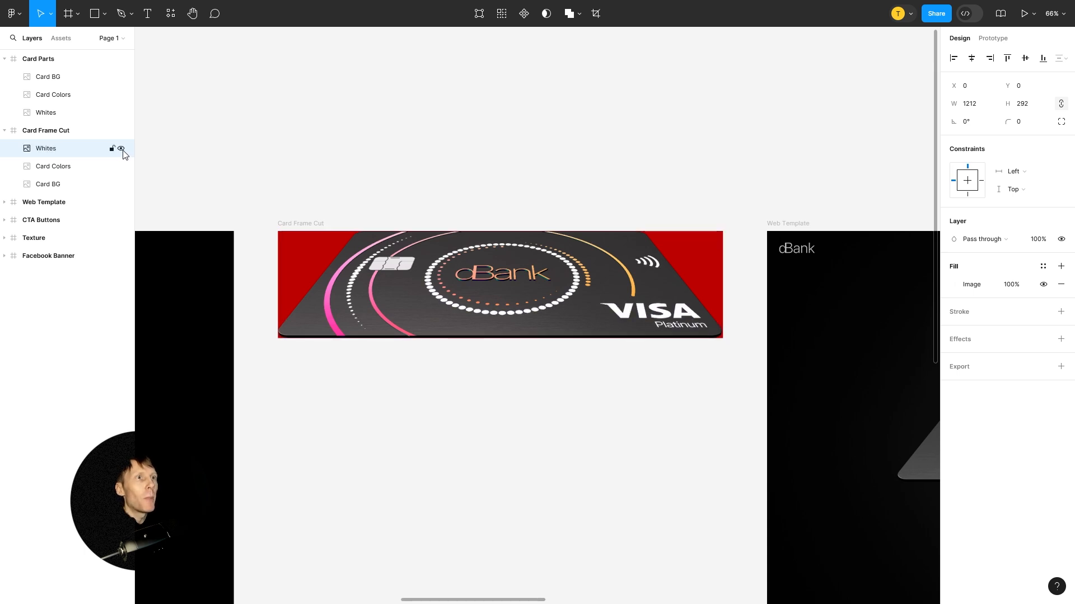
pyautogui.click(121, 149)
pyautogui.click(122, 149)
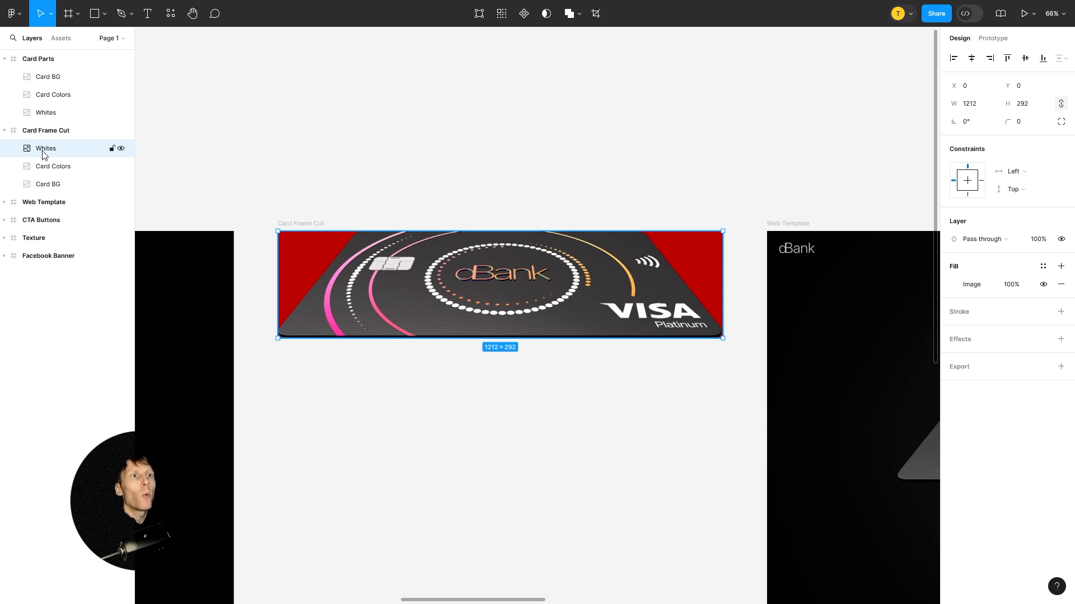
# - Hide the Whites, Card Colors and Card BG layers of Card Frame Cut and select the frame to inspect its fill
pyautogui.click(121, 148)
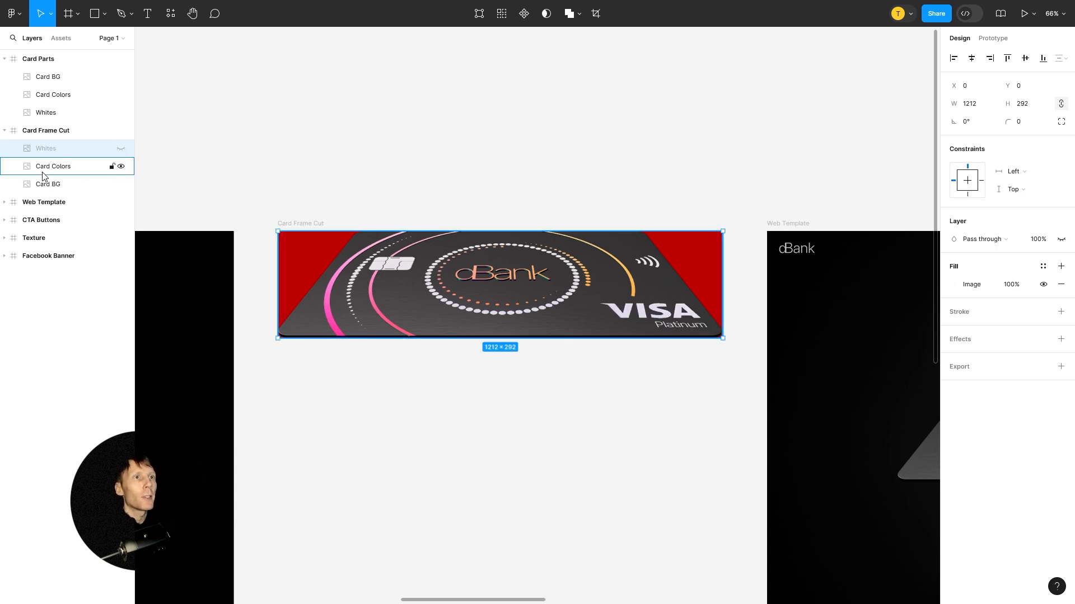
pyautogui.click(122, 167)
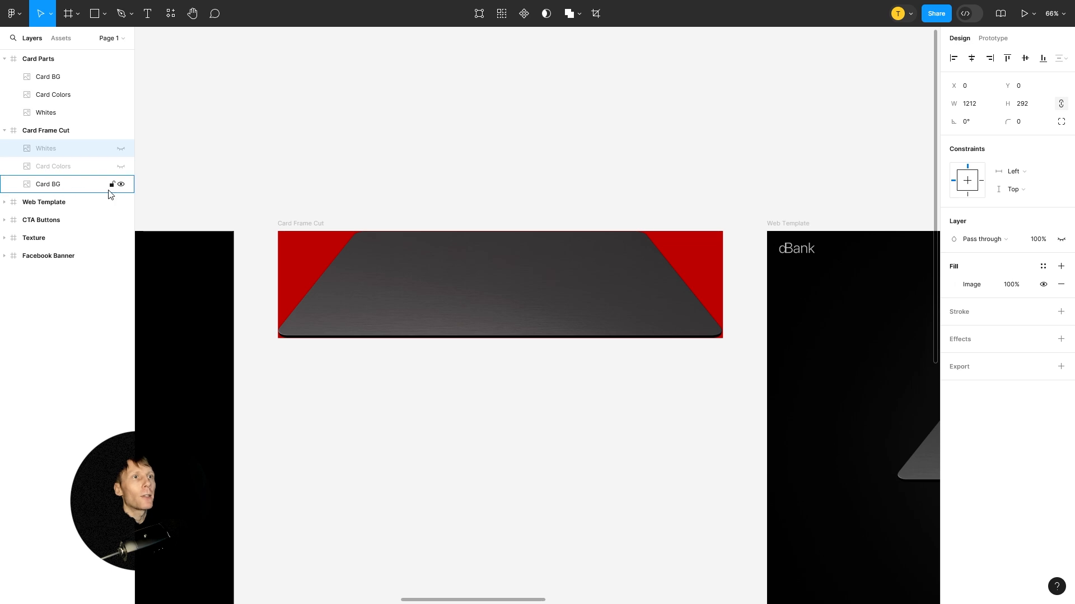
pyautogui.click(121, 185)
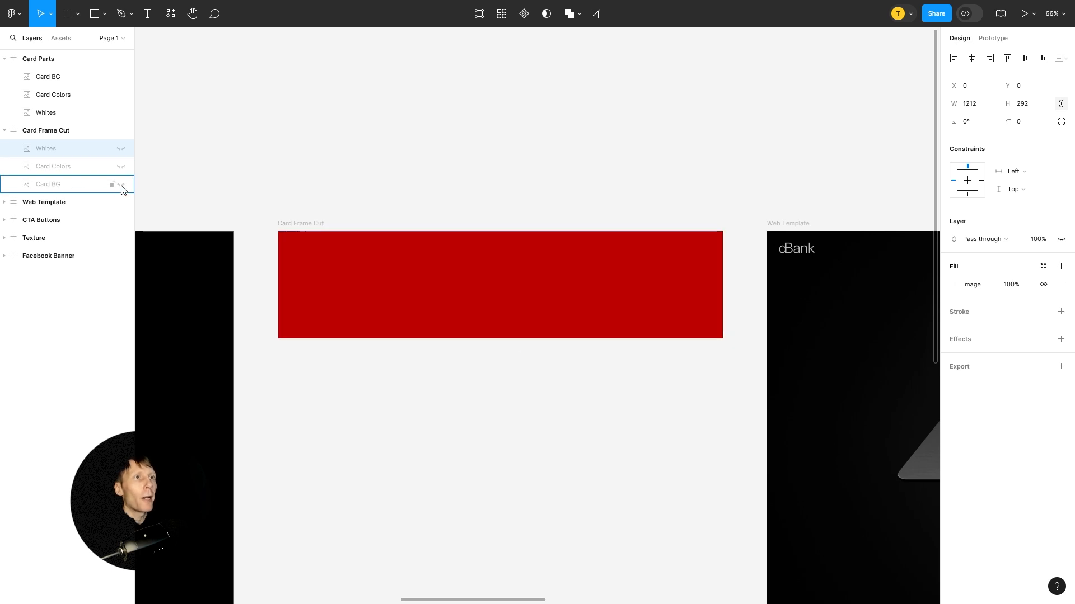
pyautogui.click(61, 130)
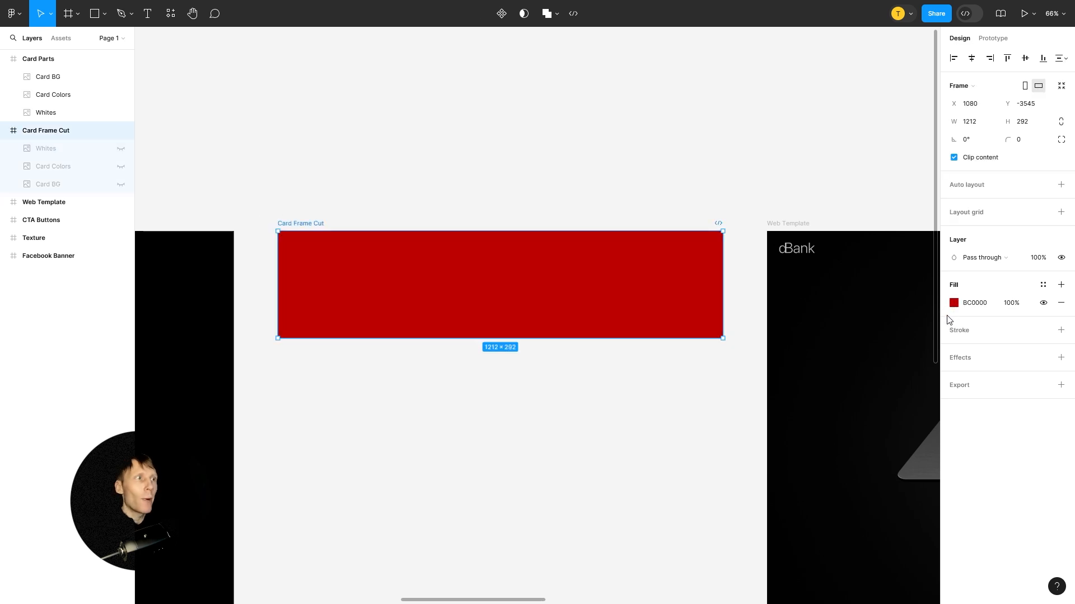
# - Make the Card BG, Card Colors and Whites layers in Card Frame Cut visible again and deselect the frame
pyautogui.click(121, 184)
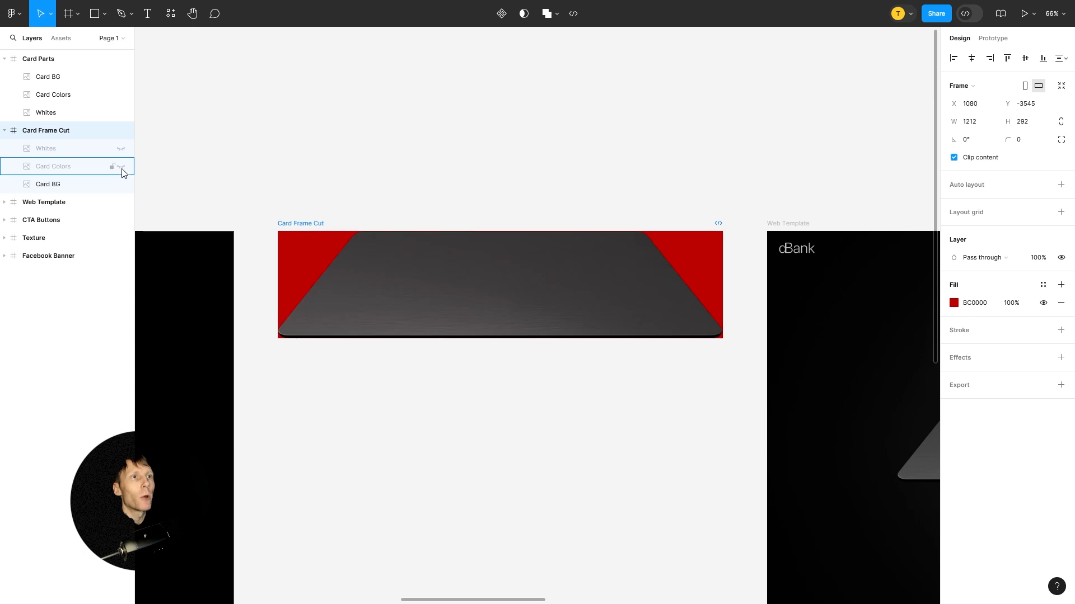
pyautogui.click(121, 166)
pyautogui.click(121, 149)
pyautogui.click(526, 391)
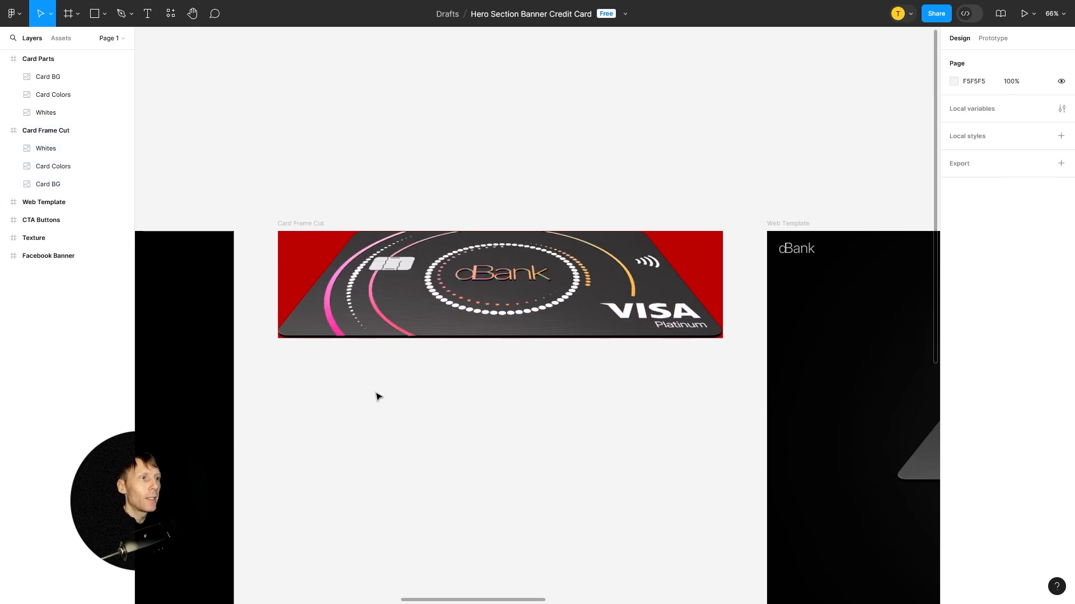
# - Duplicate the Card Colors image from the Card Parts frame onto the empty canvas below Card Frame Cut
pyautogui.moveTo(371, 389); pyautogui.dragTo(669, 284)
pyautogui.scroll(-5, 669, 284)
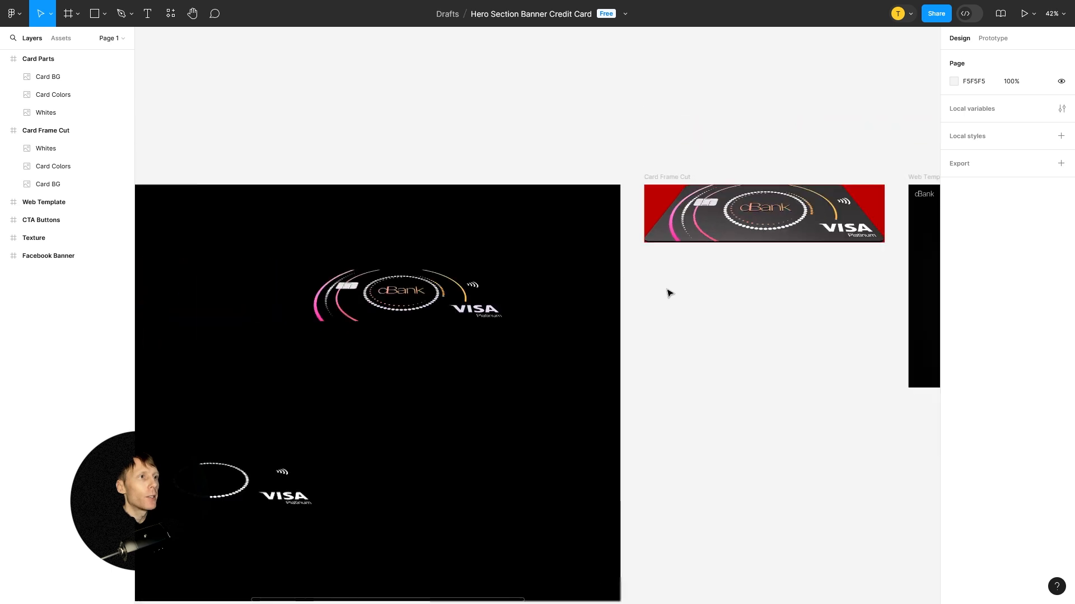
pyautogui.click(426, 289)
pyautogui.moveTo(424, 288); pyautogui.dragTo(735, 319)
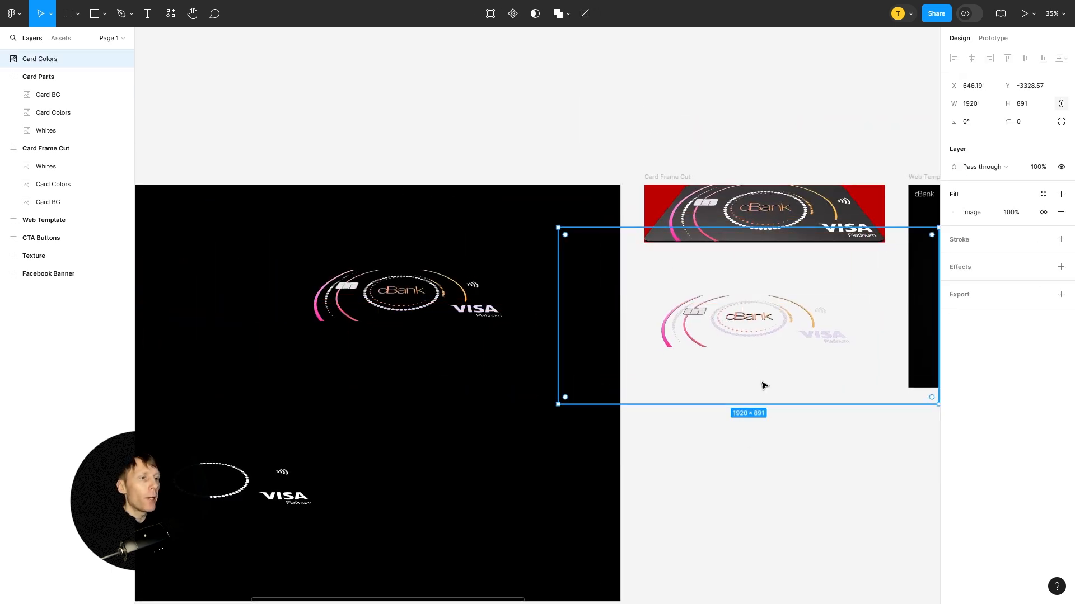
# - Crop the duplicated Card Colors image to about 597 × 250 around the dBank logo and apply the crop
pyautogui.moveTo(804, 432); pyautogui.dragTo(547, 436)
pyautogui.scroll(1, 496, 342)
pyautogui.scroll(3, 496, 342)
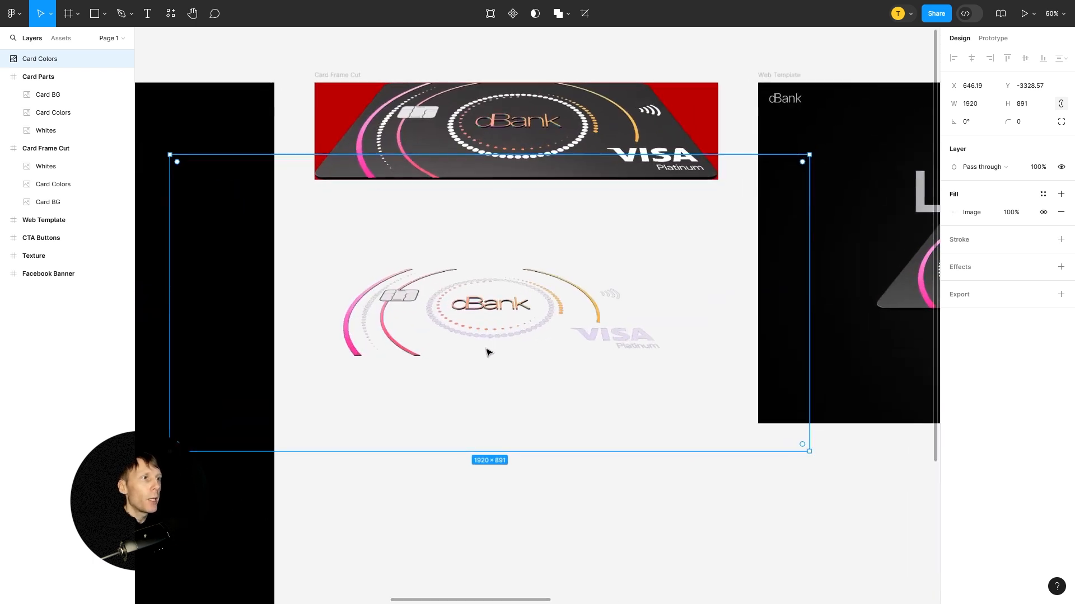
pyautogui.doubleClick(653, 248)
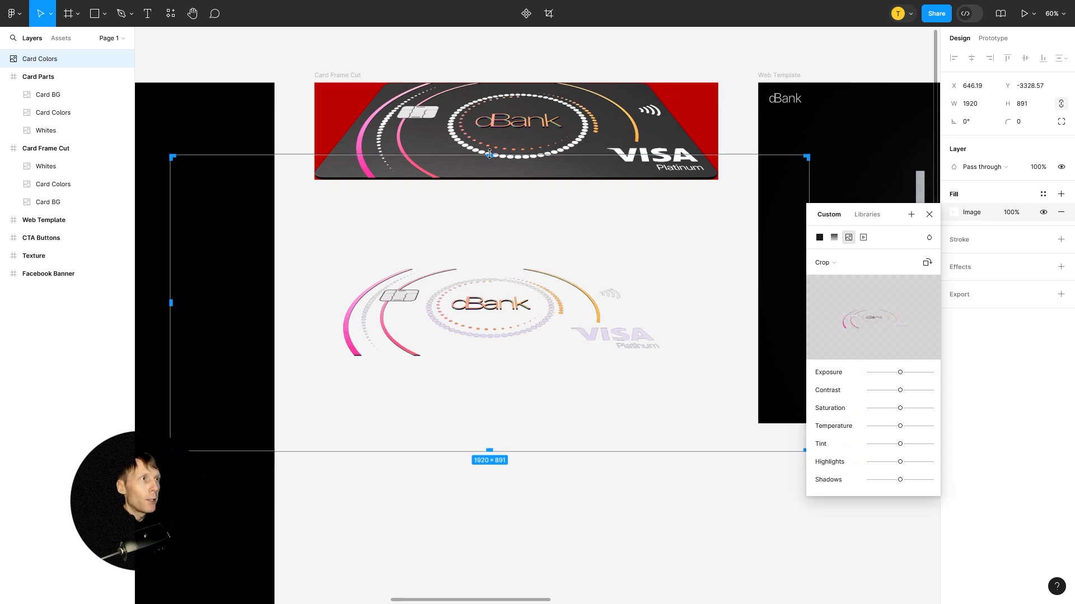
pyautogui.moveTo(489, 155); pyautogui.dragTo(489, 249)
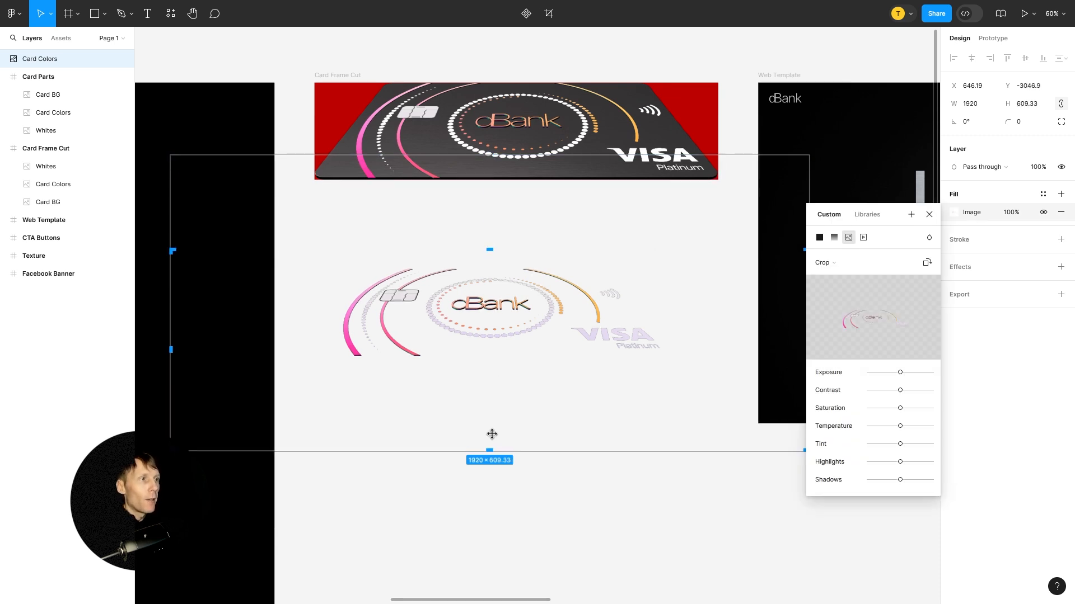
pyautogui.moveTo(485, 450); pyautogui.dragTo(500, 312)
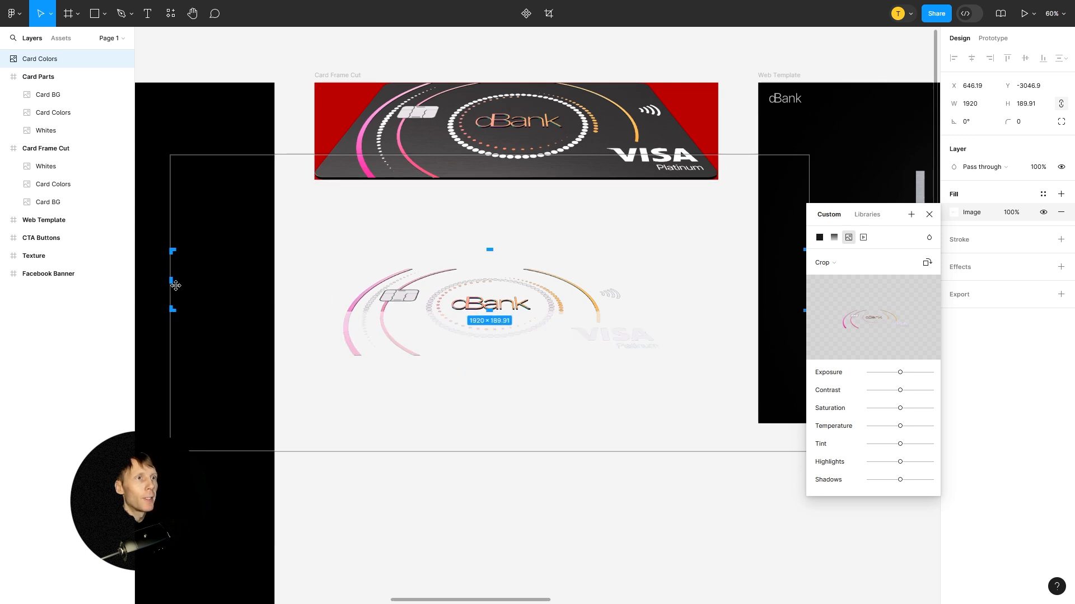
pyautogui.moveTo(172, 280); pyautogui.dragTo(385, 280)
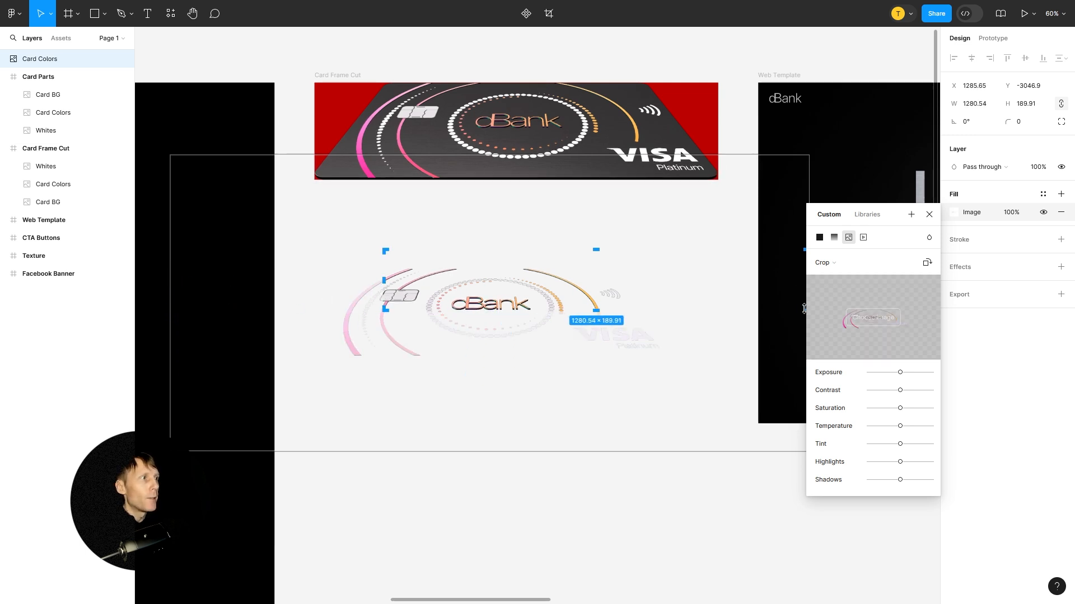
pyautogui.moveTo(792, 310); pyautogui.dragTo(579, 330)
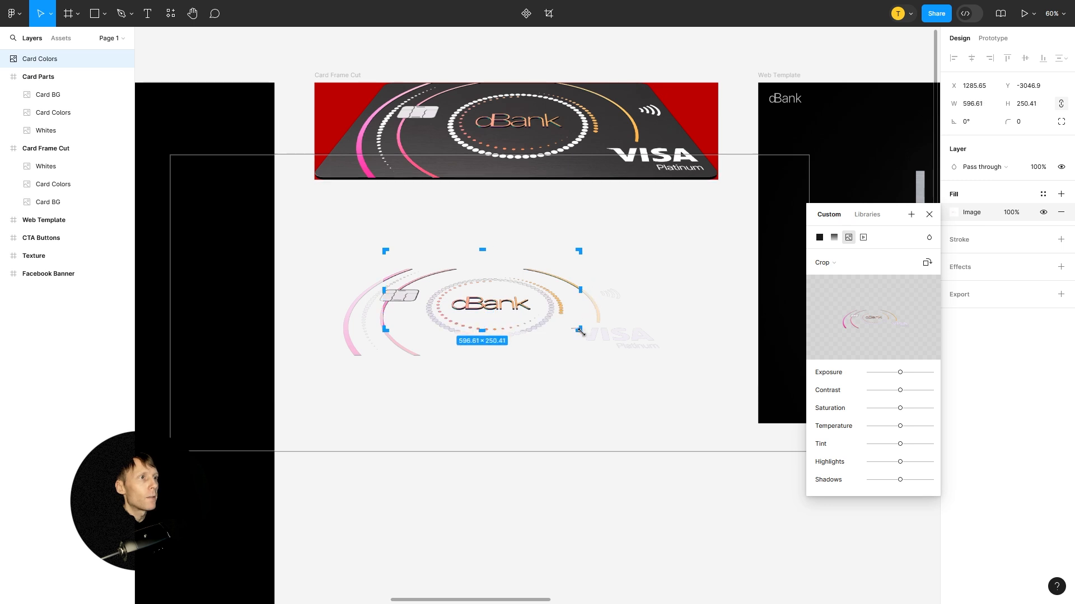
pyautogui.press('Return')
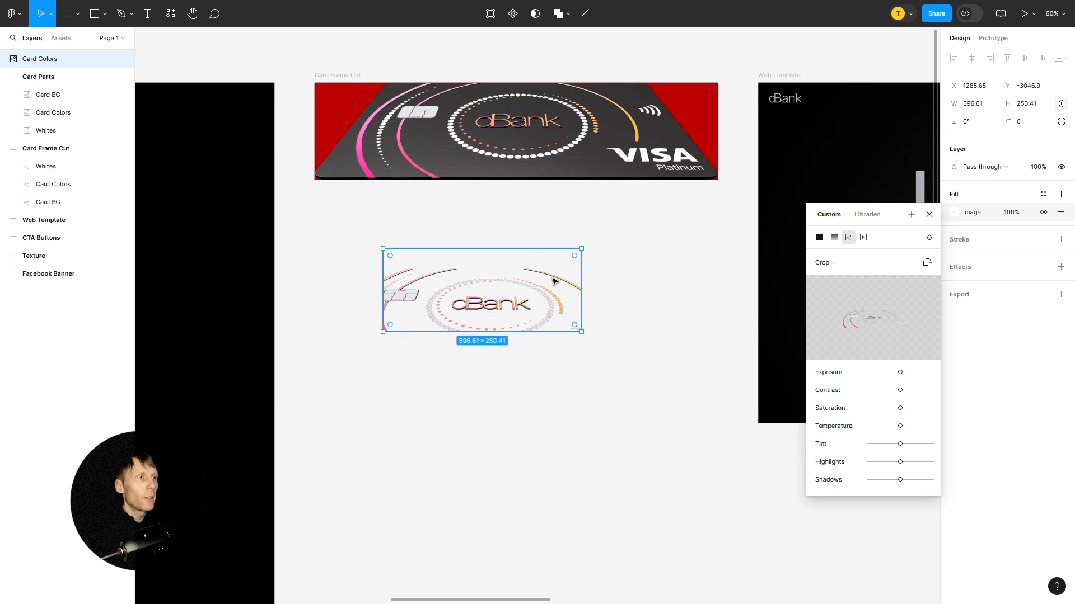
# - Shift the cropped Card Colors copy slightly on the canvas, close its image fill settings and delete the copy
pyautogui.moveTo(552, 278); pyautogui.dragTo(504, 290)
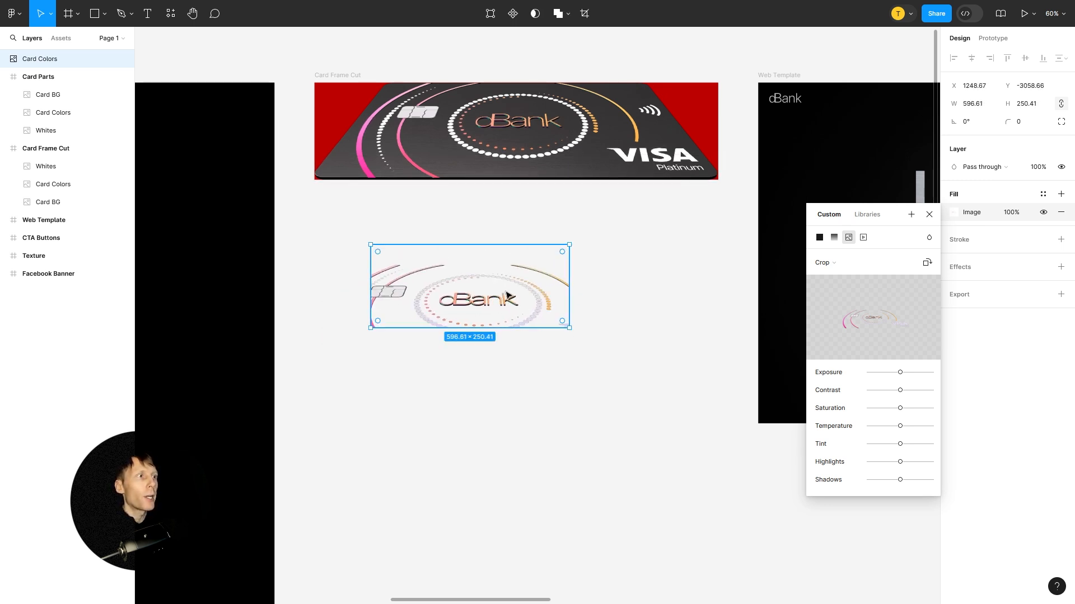
pyautogui.click(929, 217)
pyautogui.press('Delete')
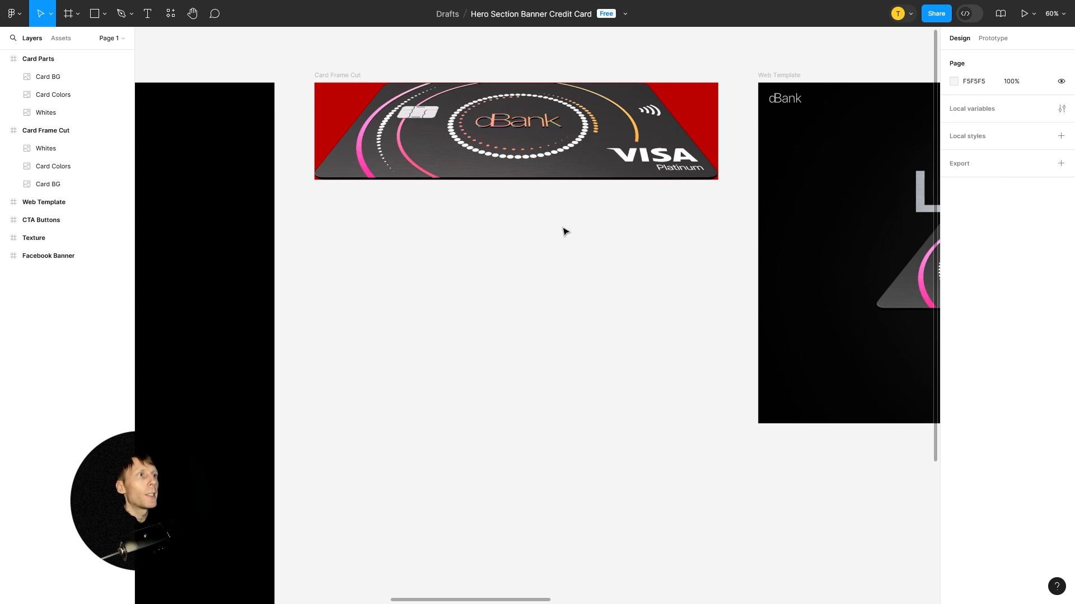
# - Place a copy of the Card Frame Cut frame over the credit card in Web Template and delete that copy
pyautogui.scroll(3, 448, 224)
pyautogui.click(329, 223)
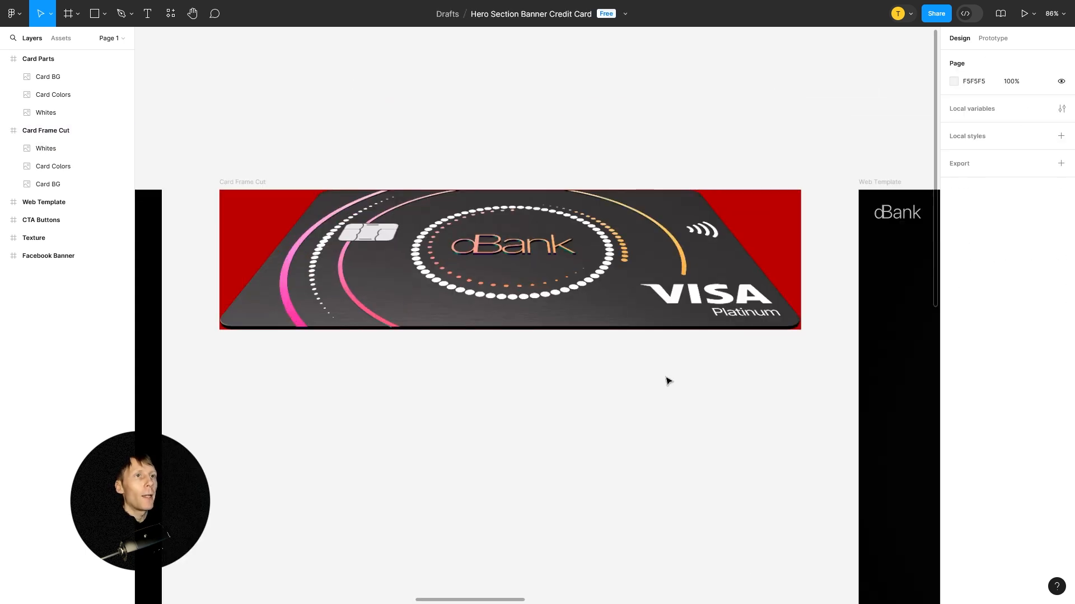
pyautogui.scroll(-5, 607, 360)
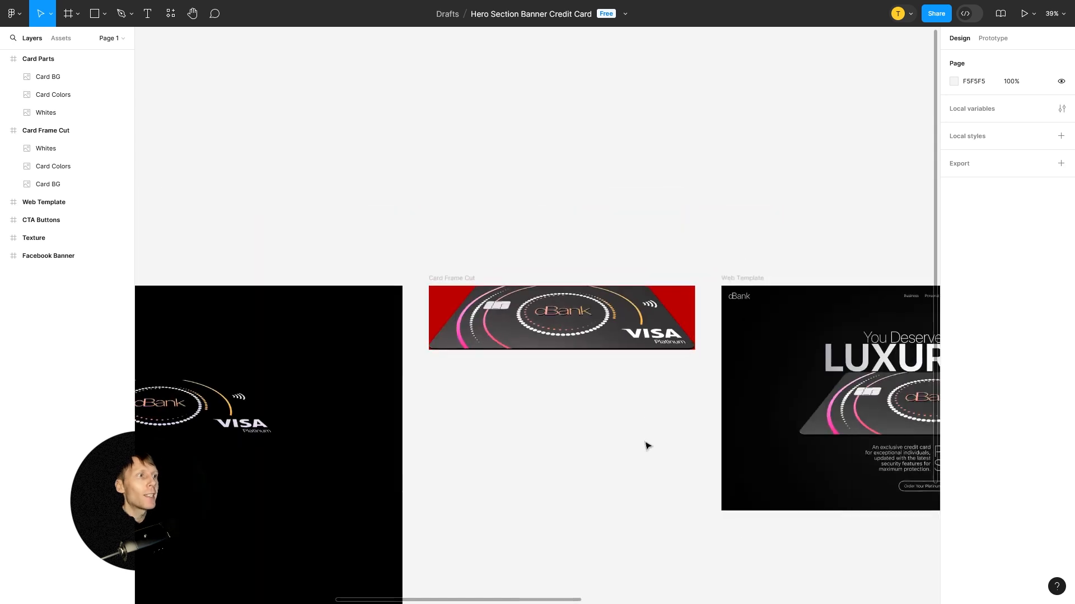
pyautogui.moveTo(646, 443); pyautogui.dragTo(337, 387)
pyautogui.hscroll(5, 337, 386)
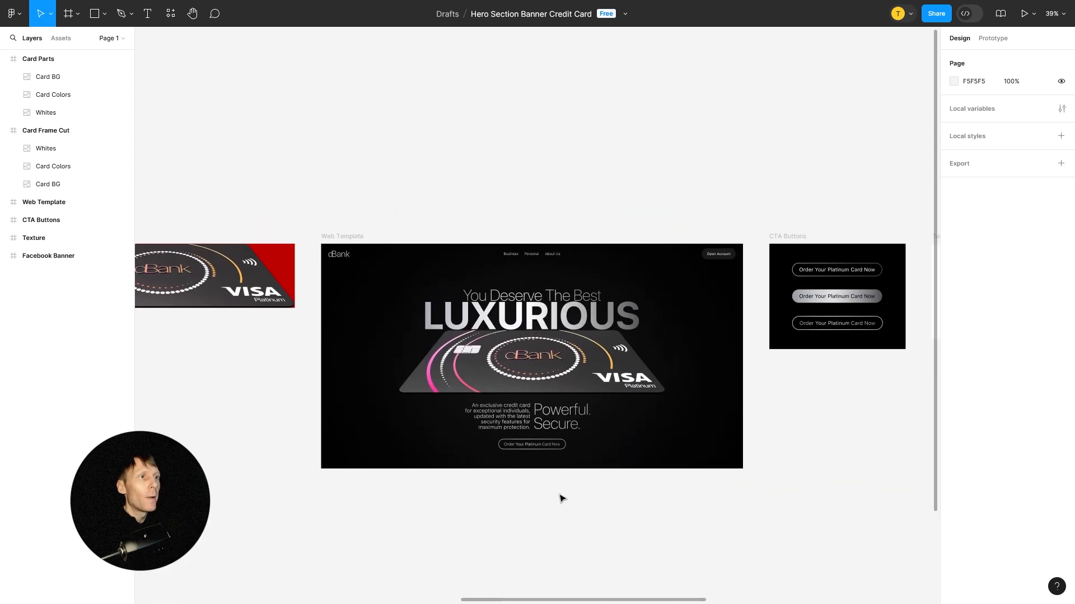
pyautogui.click(269, 273)
pyautogui.moveTo(228, 278); pyautogui.dragTo(636, 329)
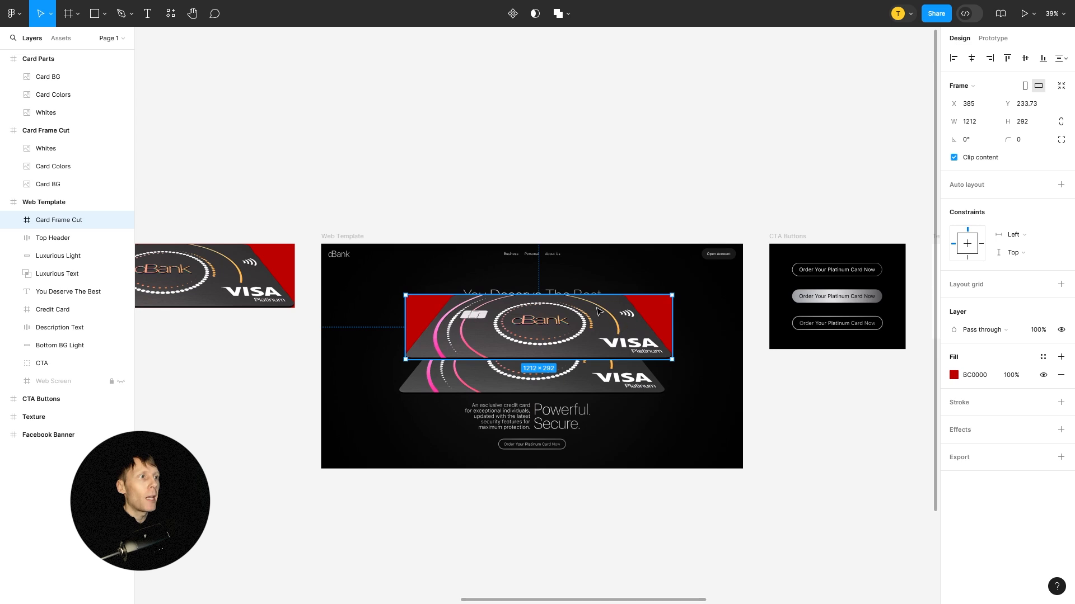
pyautogui.press('Delete')
# - Examine the Web Template's layers one after another, from Top Header through the text, Credit Card and Bottom BG Light to CTA
pyautogui.click(356, 236)
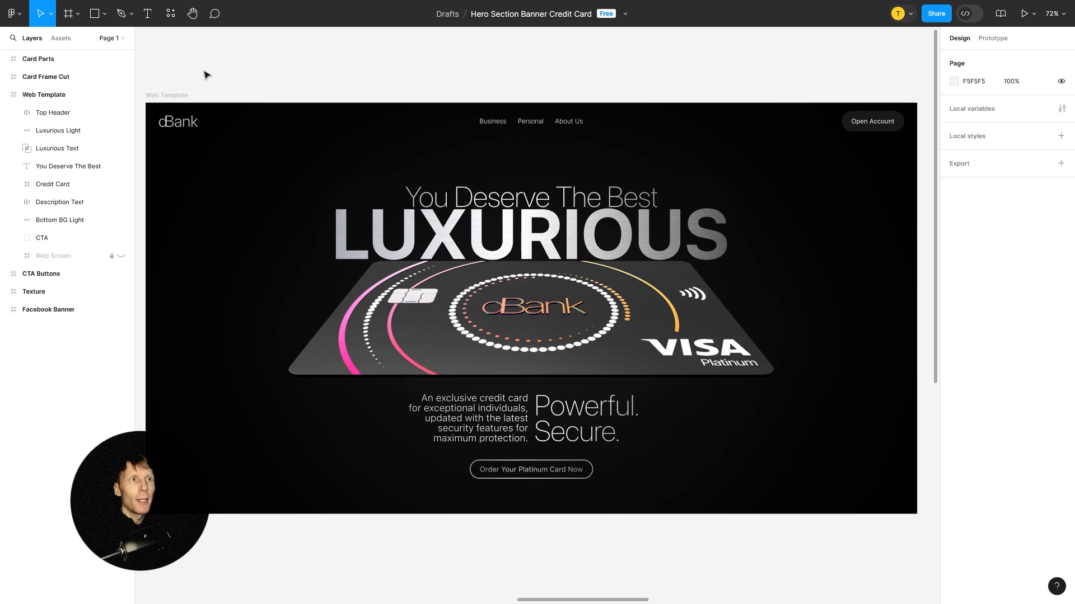
pyautogui.click(51, 114)
pyautogui.click(53, 119)
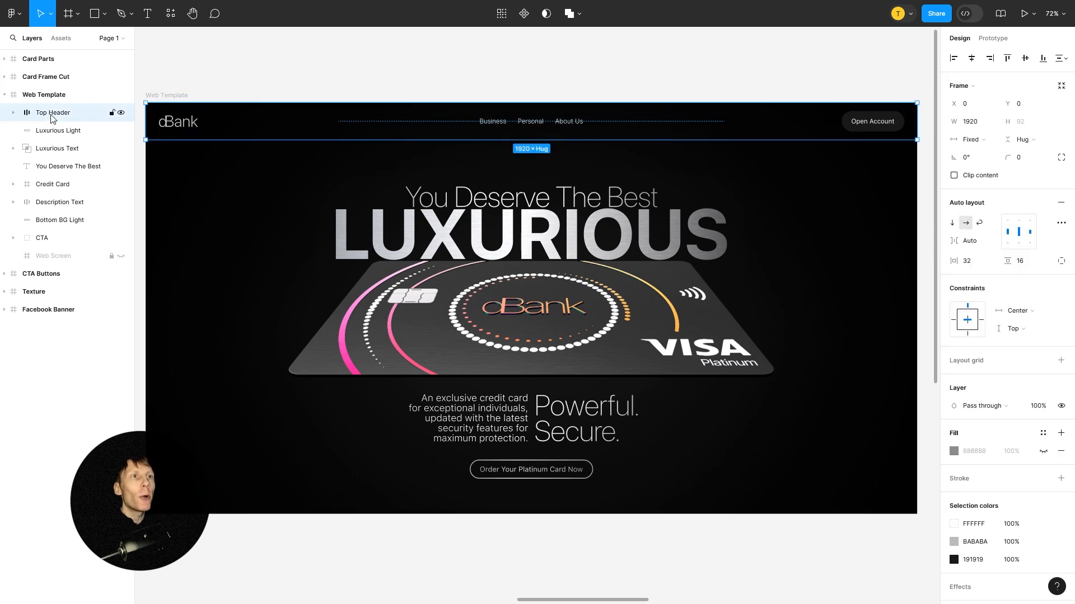
pyautogui.click(59, 131)
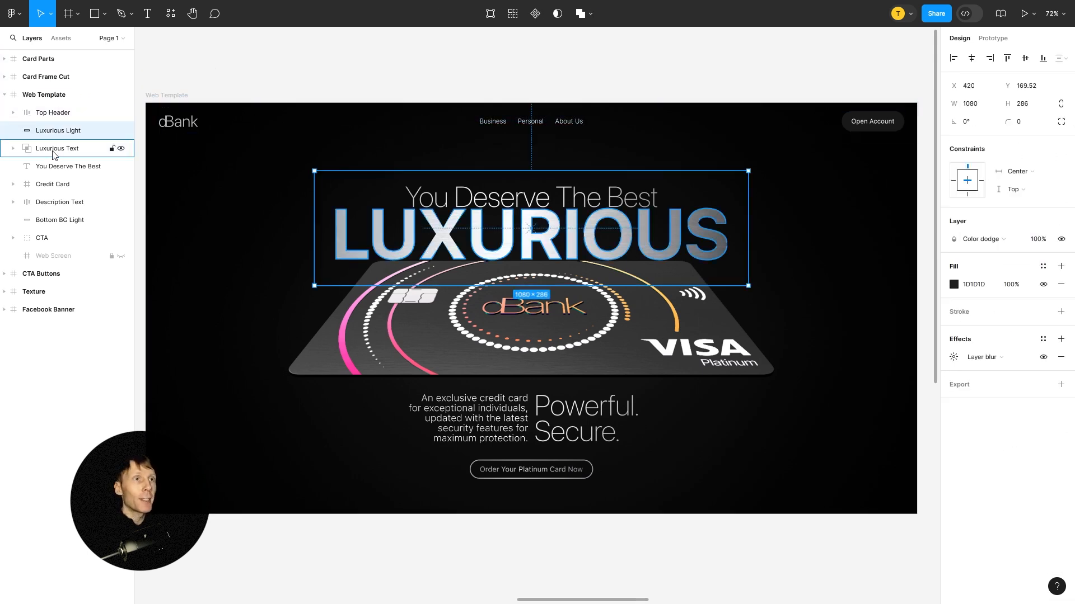
pyautogui.click(56, 149)
pyautogui.click(58, 167)
pyautogui.click(56, 186)
pyautogui.click(56, 203)
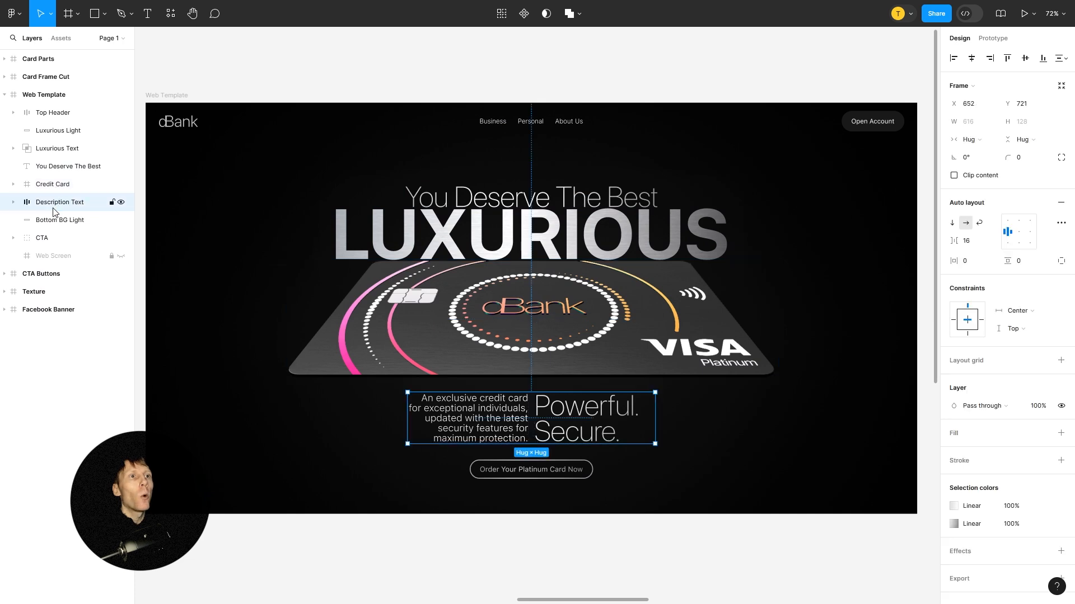
pyautogui.click(54, 221)
pyautogui.click(50, 239)
# - Make the hidden Web Screen frame in Web Template visible and deselect it
pyautogui.click(46, 259)
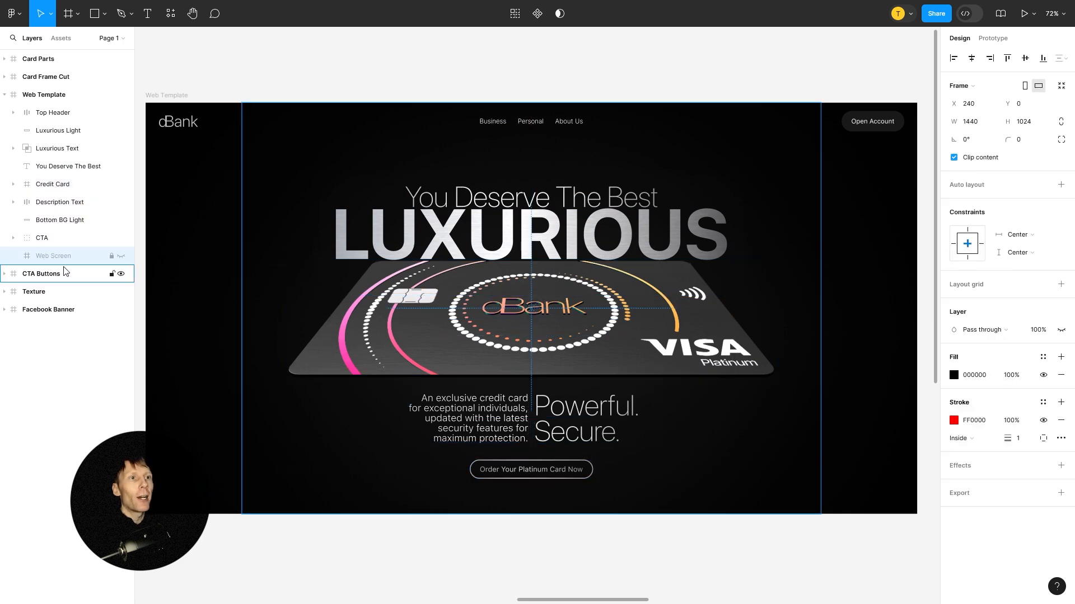
pyautogui.click(121, 257)
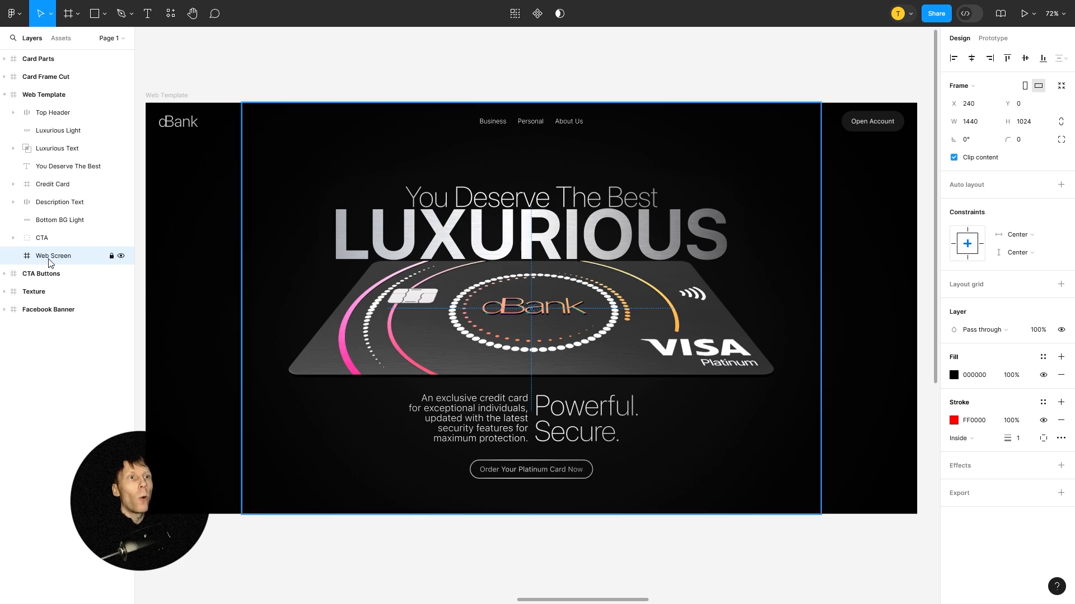
pyautogui.click(434, 549)
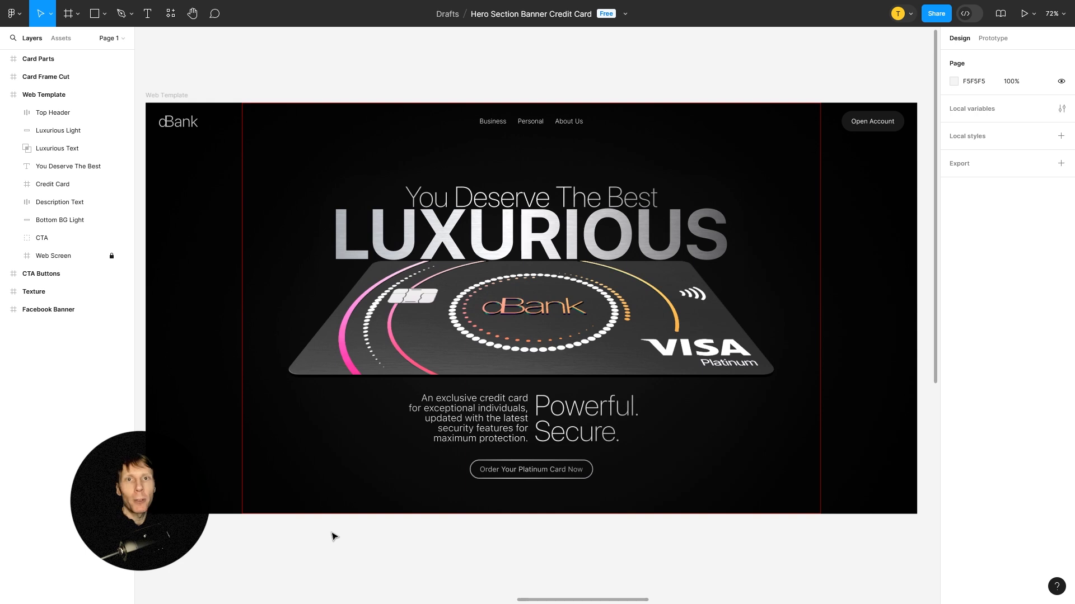
# - Inspect the width and height of the Web Screen frame without changing them, and deselect the frame
pyautogui.click(56, 257)
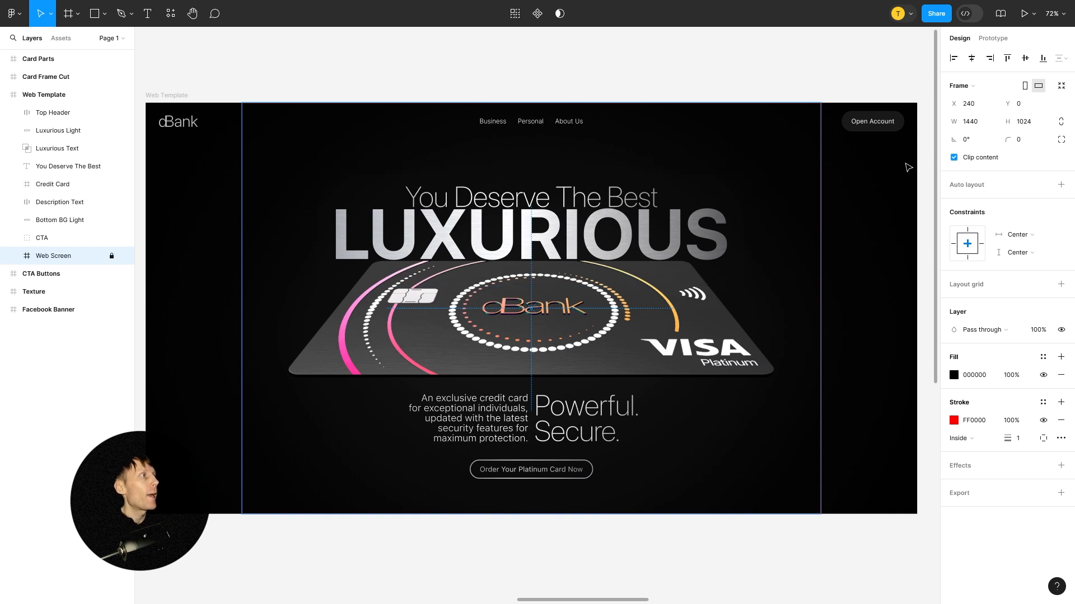
pyautogui.click(990, 123)
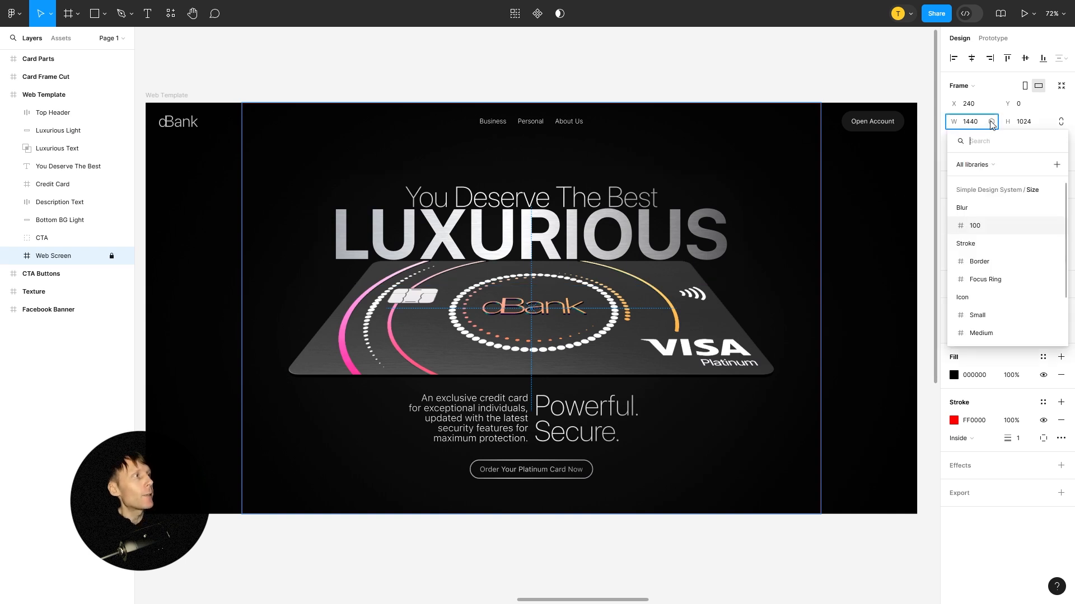
pyautogui.click(990, 124)
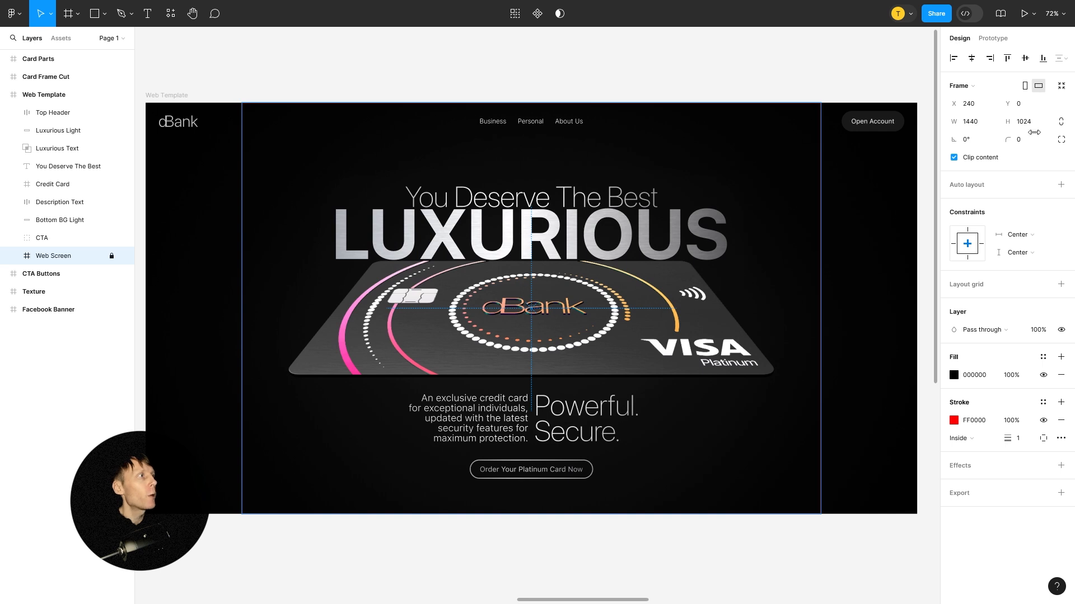
pyautogui.click(1034, 124)
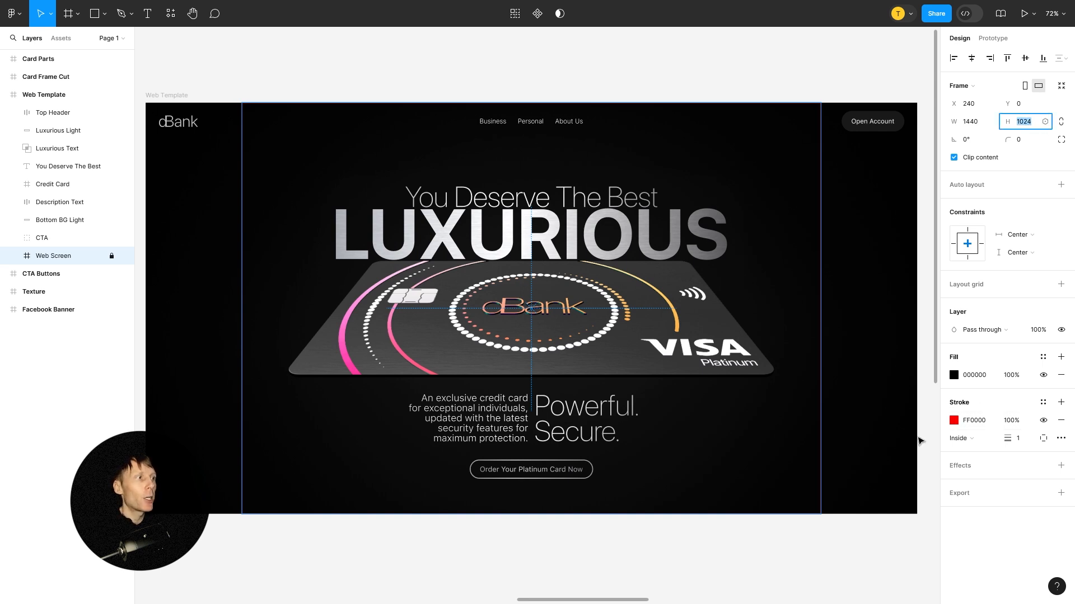
pyautogui.click(383, 546)
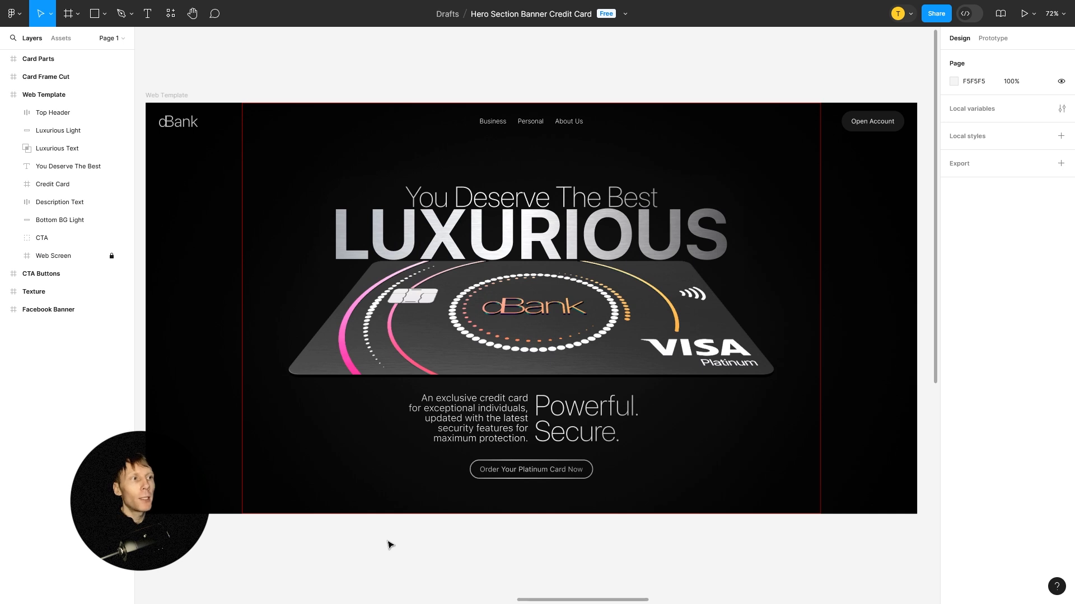
# - Expand the Top Header frame, examine its Logo, Open Account and Buttons Center layers, and collapse it again
pyautogui.click(44, 114)
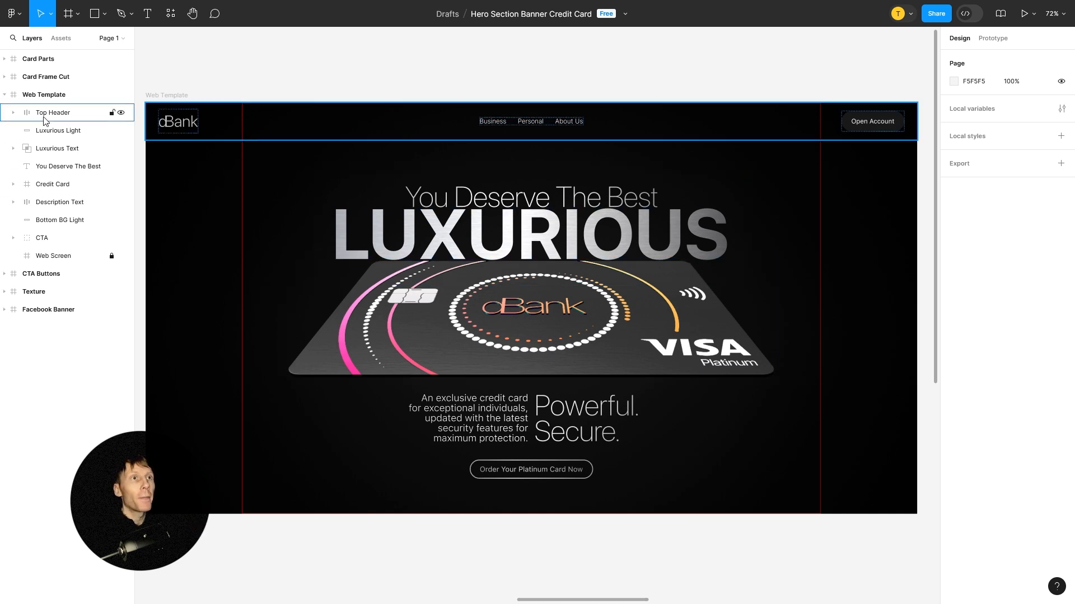
pyautogui.click(44, 114)
pyautogui.click(13, 112)
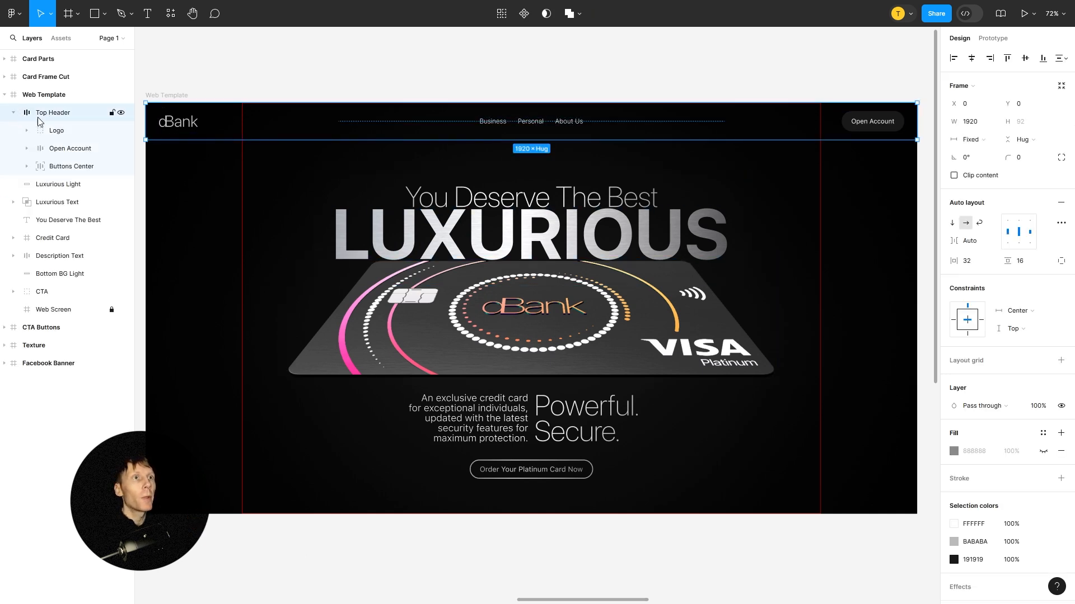
pyautogui.click(59, 133)
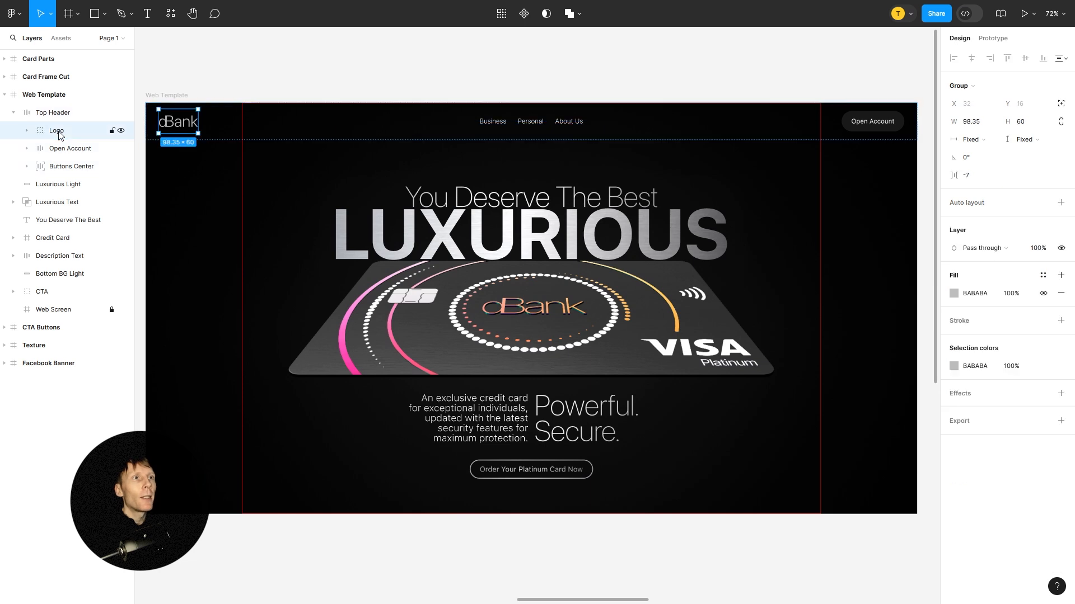
pyautogui.click(70, 150)
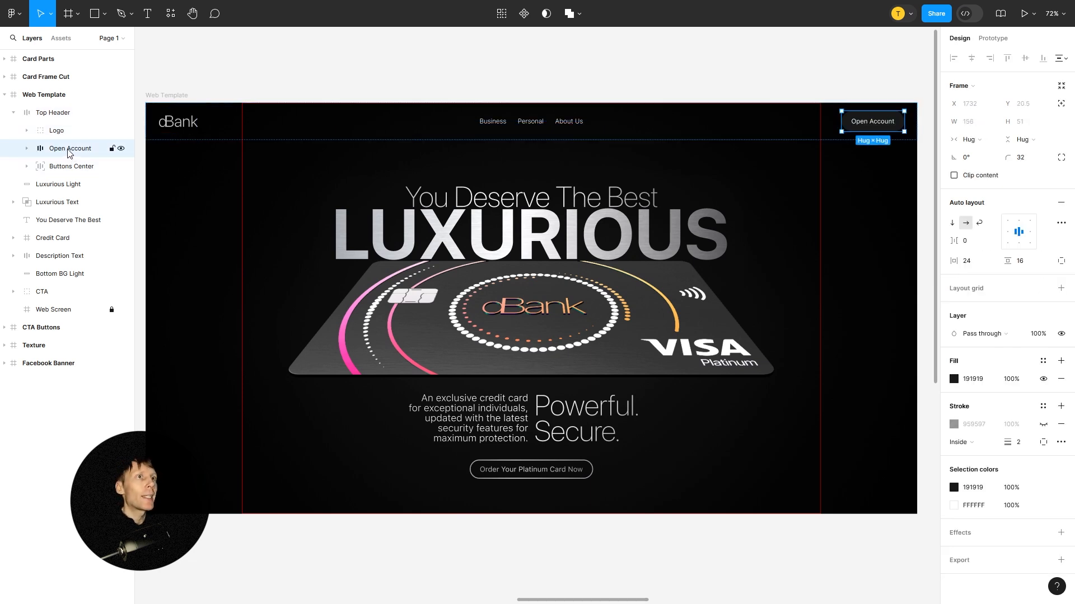
pyautogui.click(69, 168)
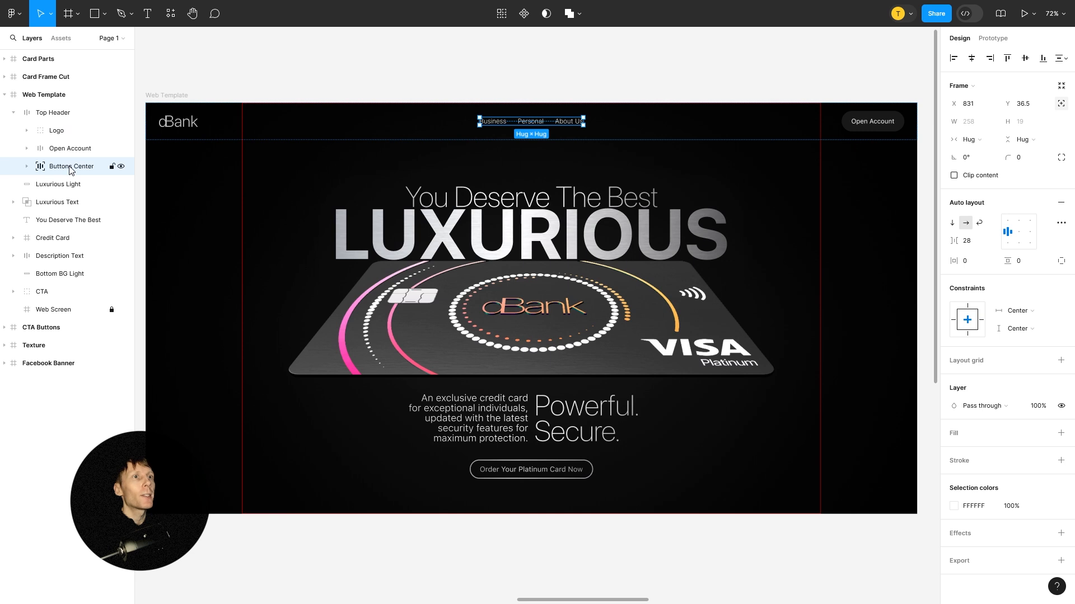
pyautogui.click(371, 71)
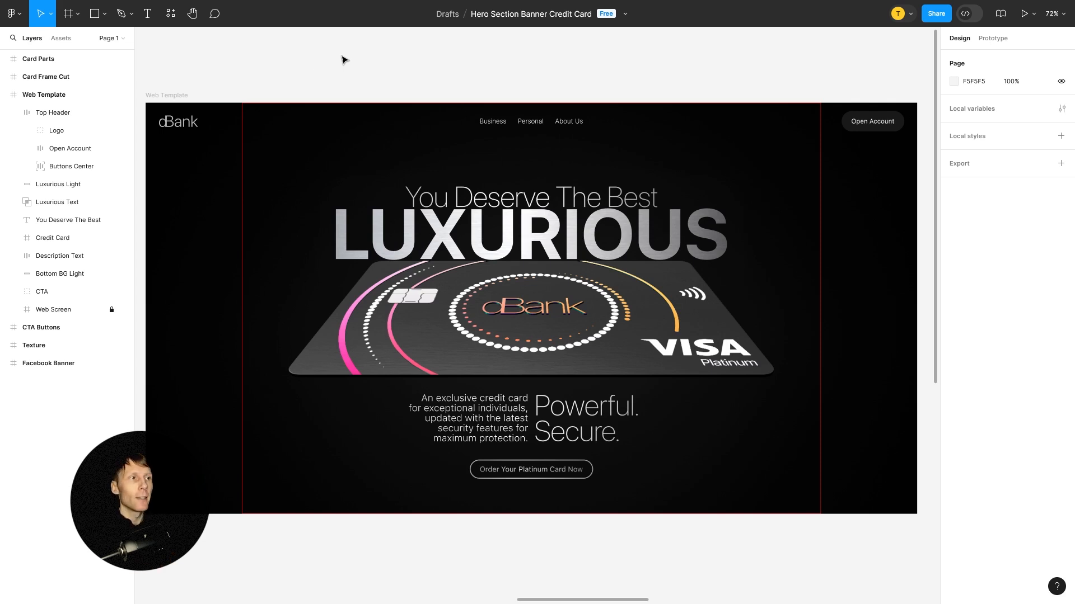
pyautogui.click(49, 113)
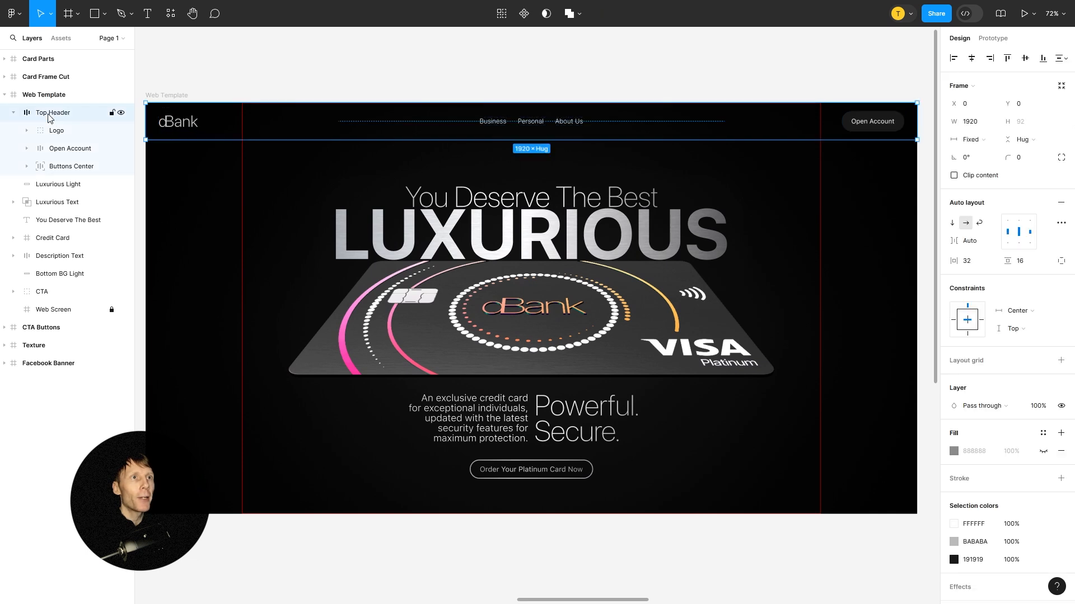
pyautogui.click(14, 113)
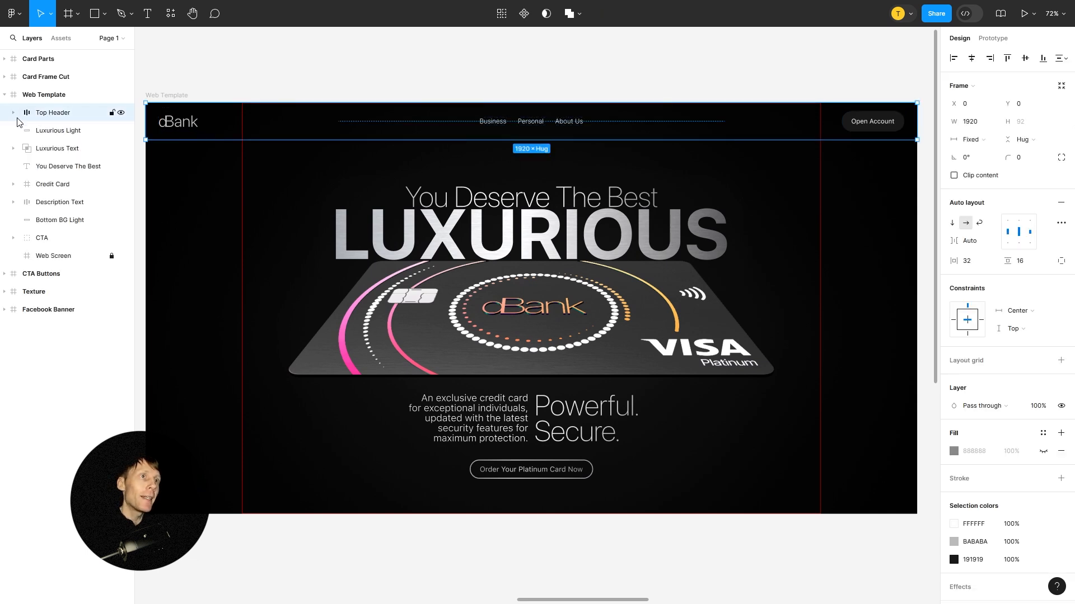
# - Hide the Luxurious Light layer in Web Template
pyautogui.click(42, 135)
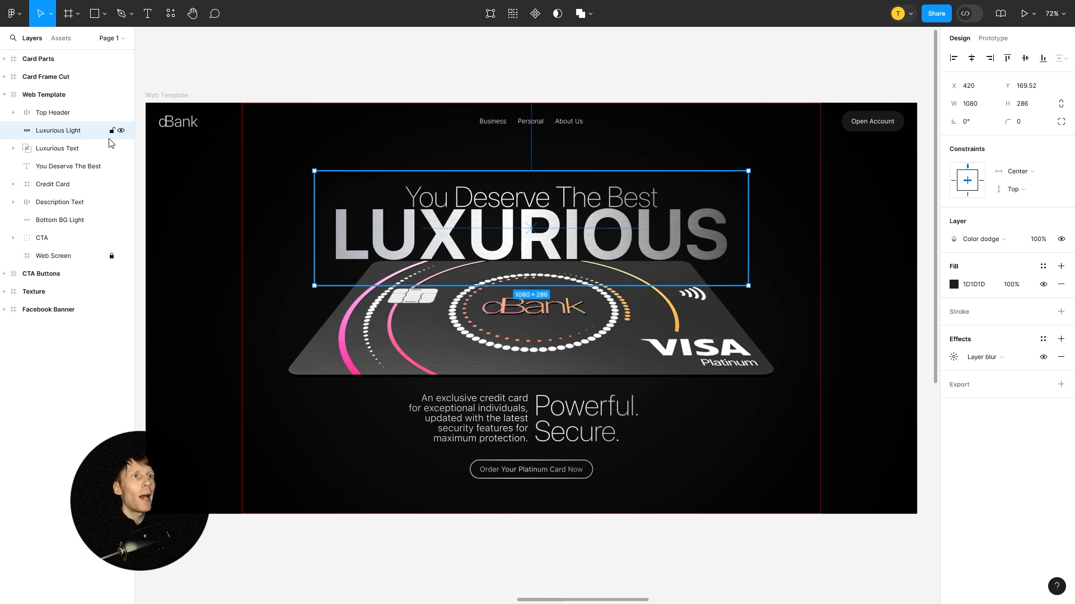
pyautogui.click(121, 131)
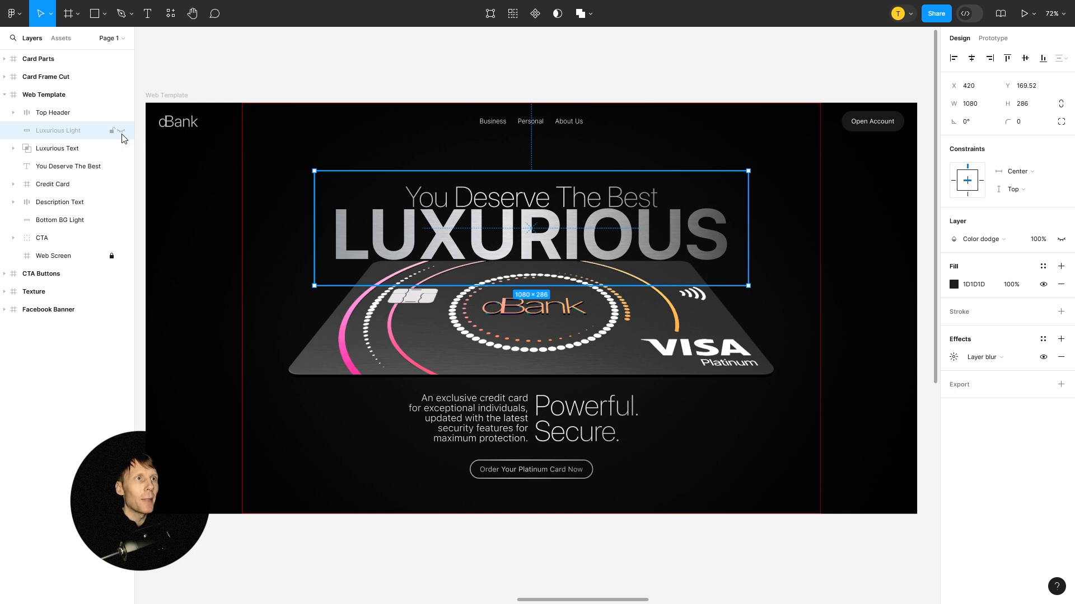
# - Make the Luxurious Light layer visible again and examine its fill colour, blend mode and layer blur settings without changing them
pyautogui.click(121, 132)
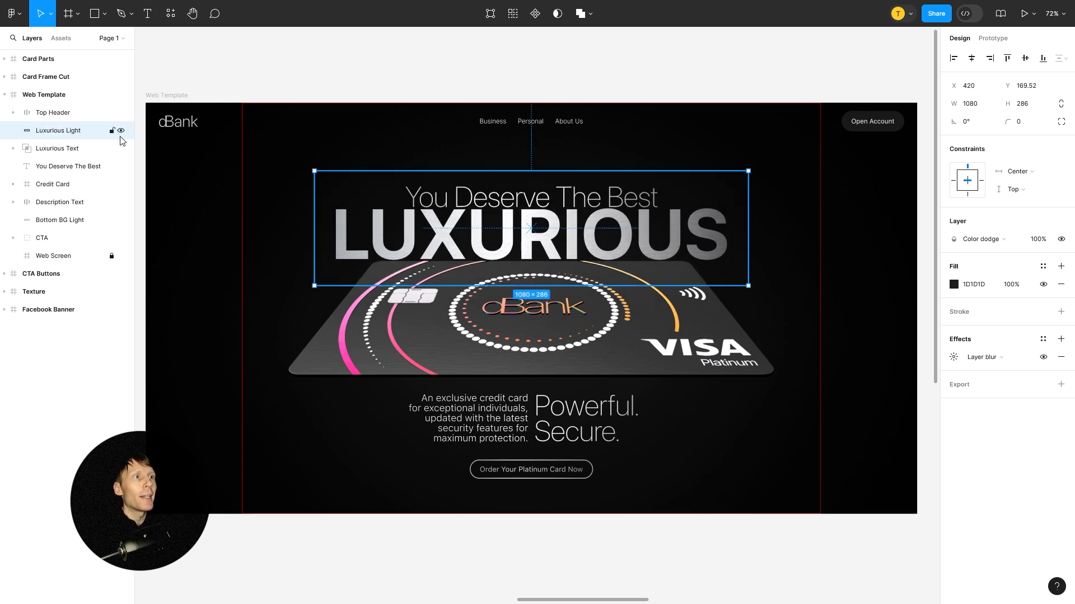
pyautogui.click(954, 285)
pyautogui.click(954, 286)
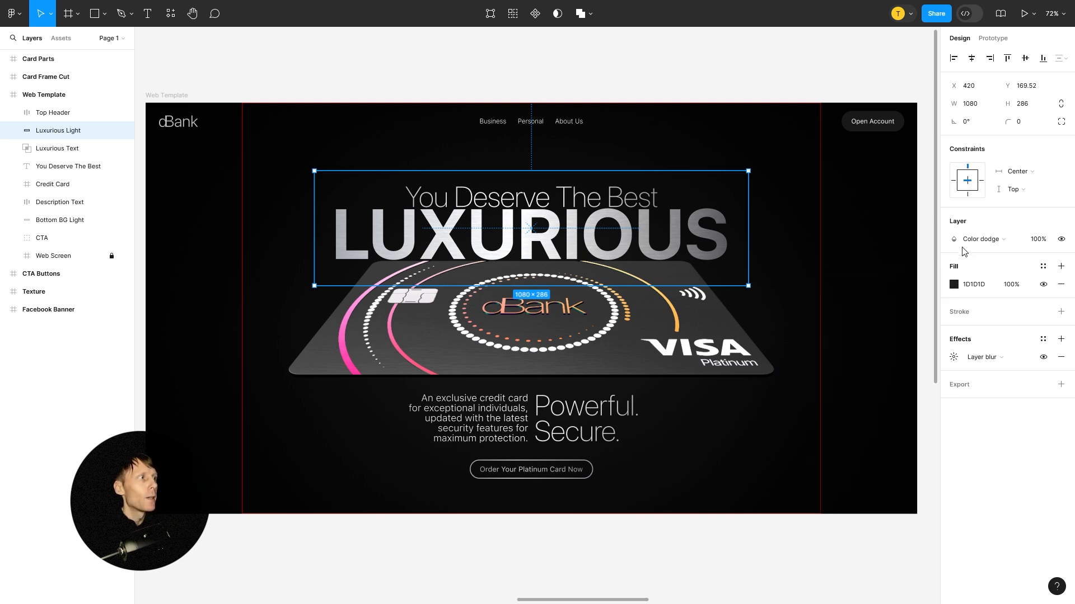
pyautogui.click(1014, 241)
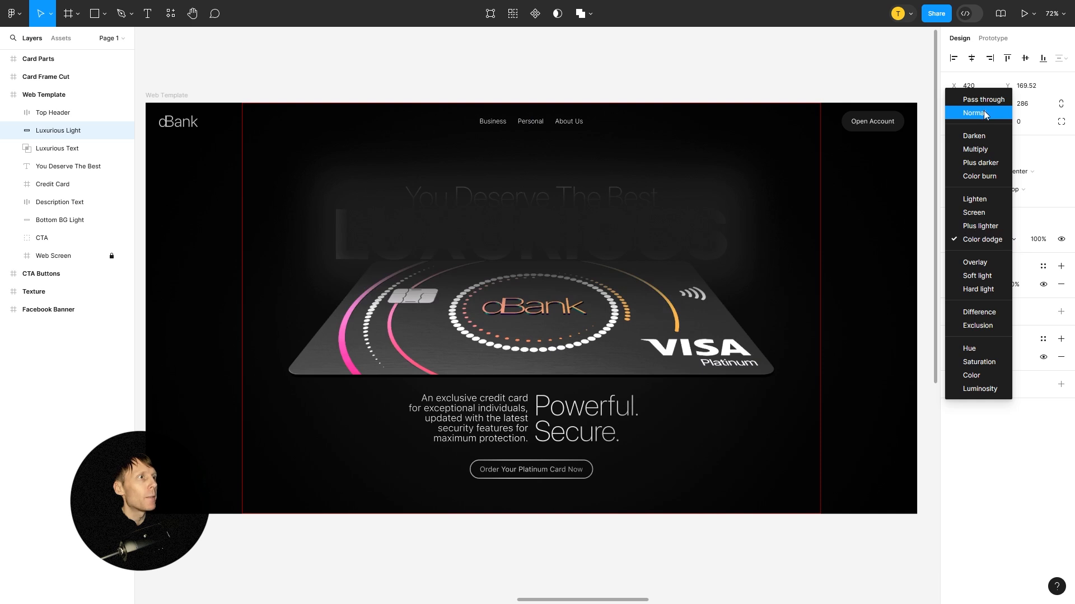
pyautogui.click(980, 240)
pyautogui.click(954, 358)
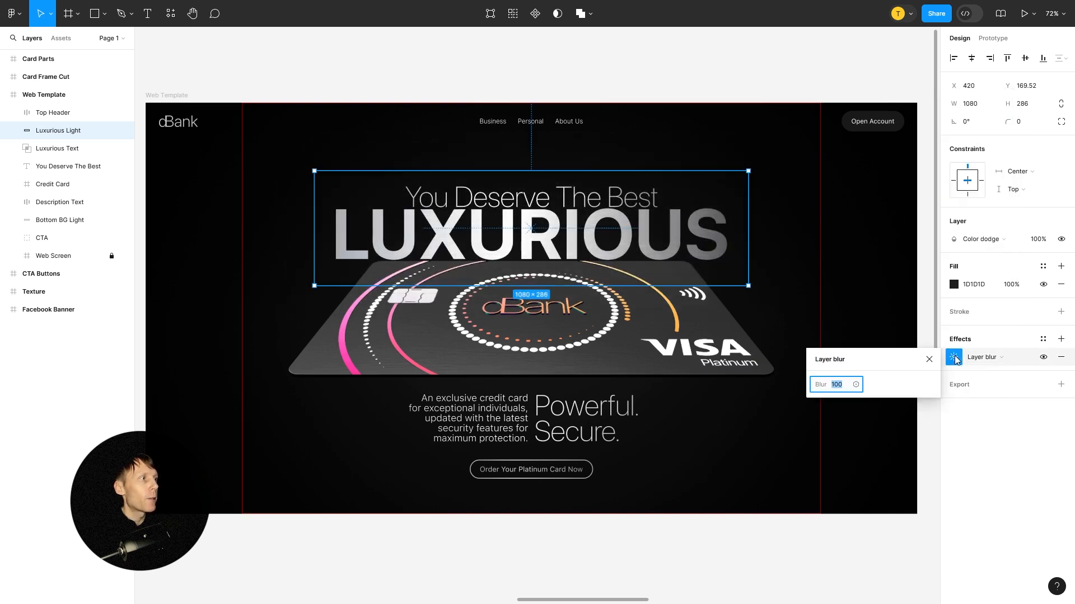
pyautogui.click(930, 360)
pyautogui.click(930, 361)
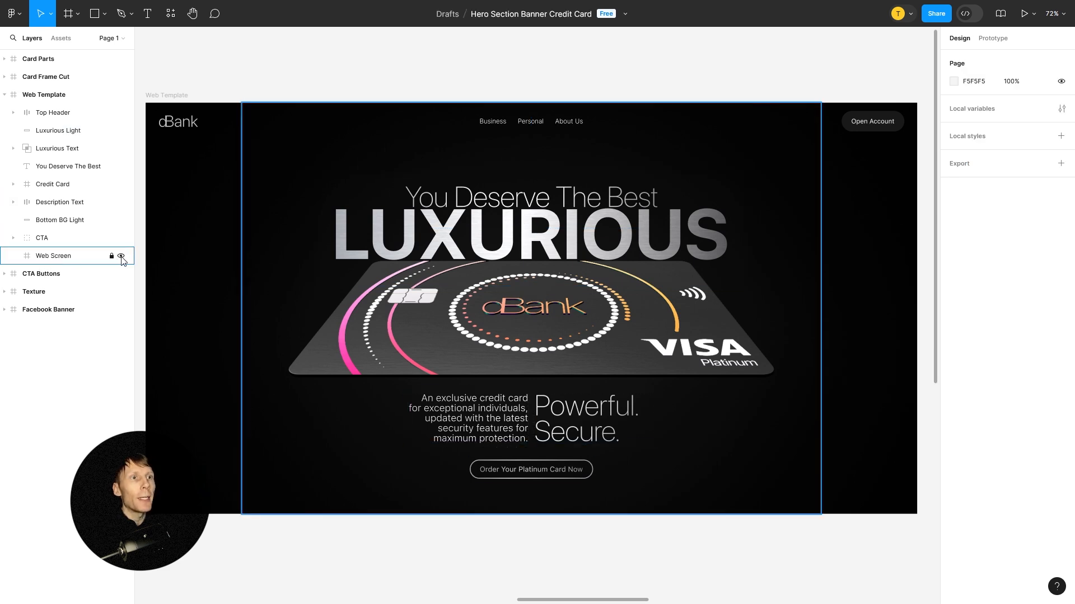
# - Hide the locked Web Screen frame in Web Template
pyautogui.click(53, 258)
pyautogui.click(121, 257)
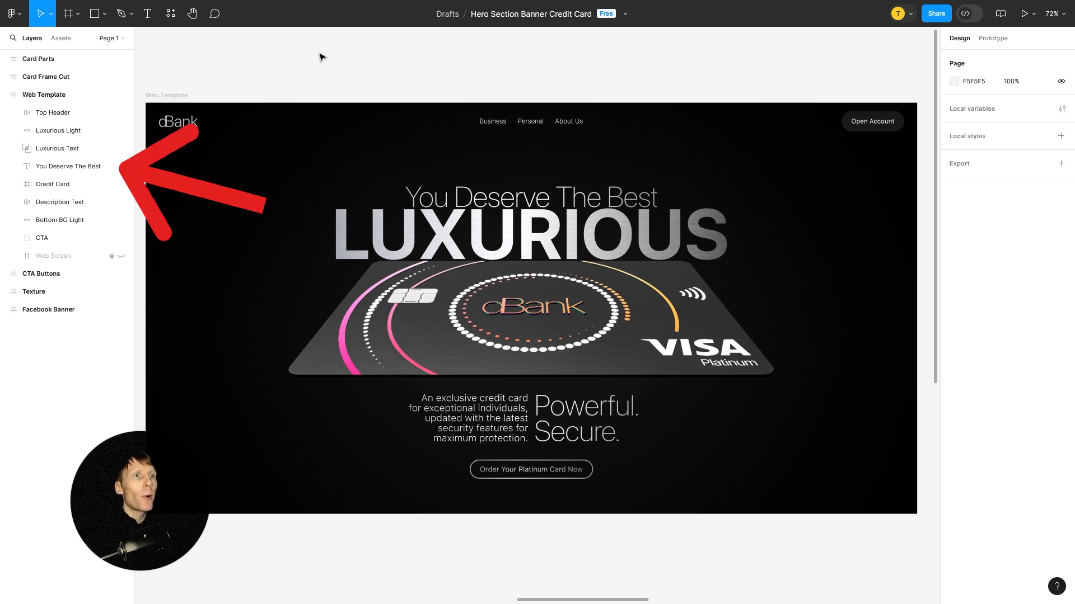
# - Inspect the font size and radial gradient fill of the You Deserve The Best text layer, and deselect it
pyautogui.click(54, 166)
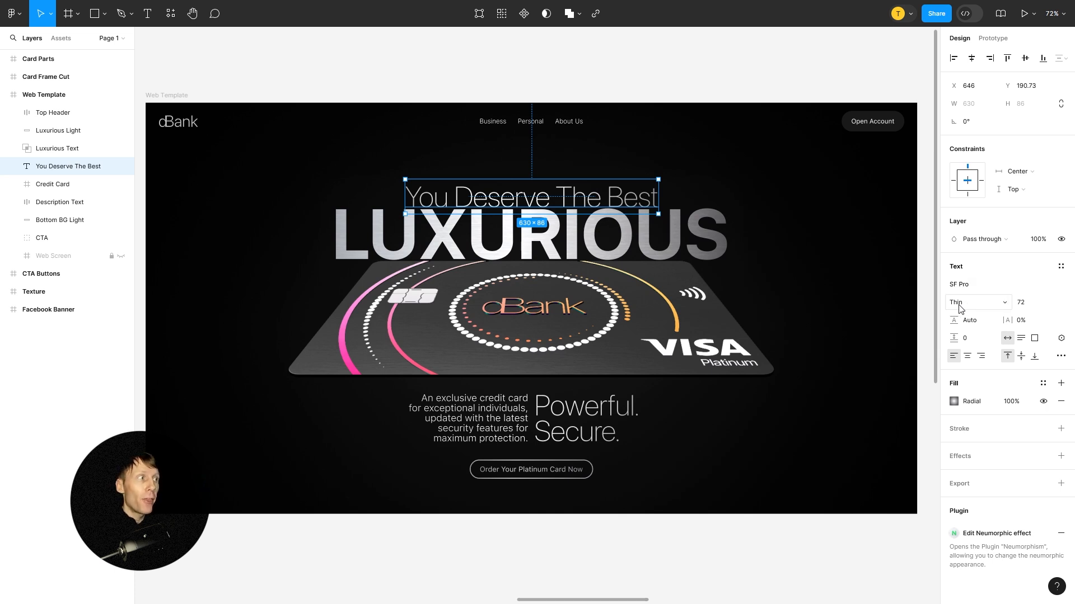
pyautogui.click(1021, 303)
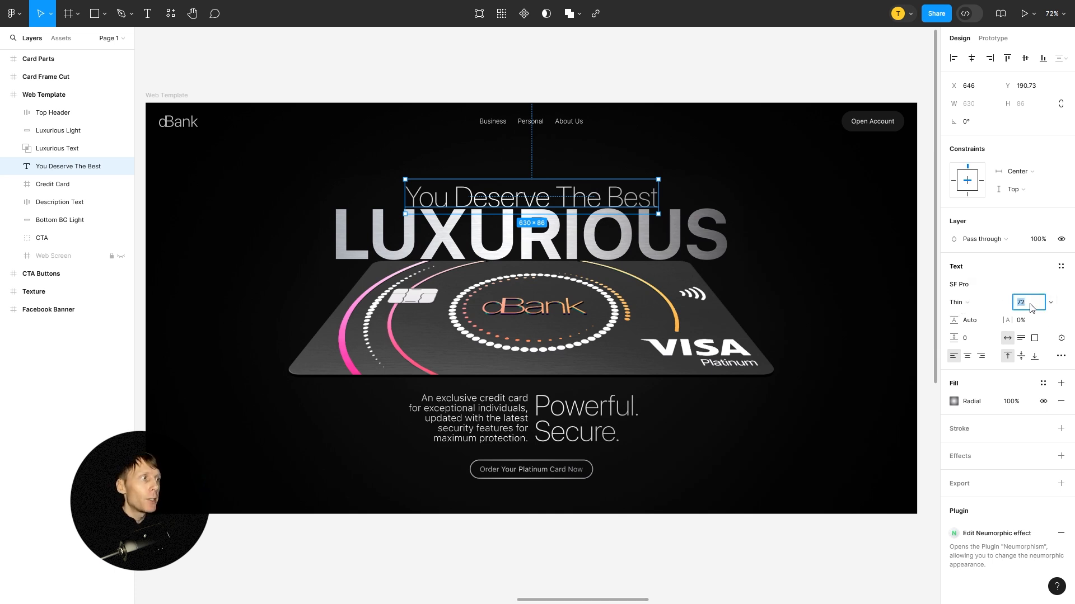
pyautogui.click(954, 402)
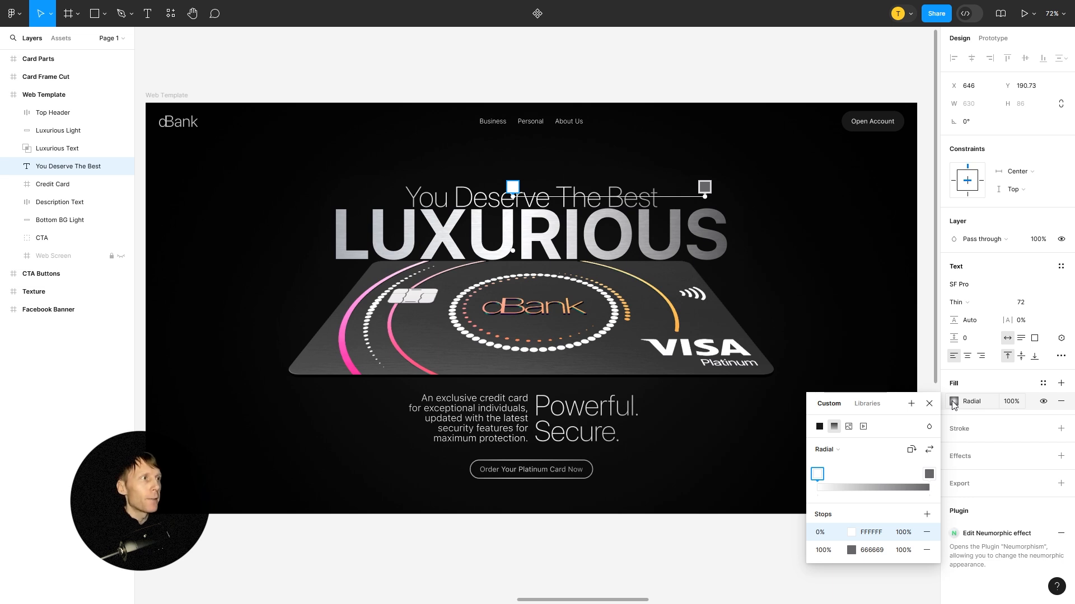
pyautogui.click(295, 65)
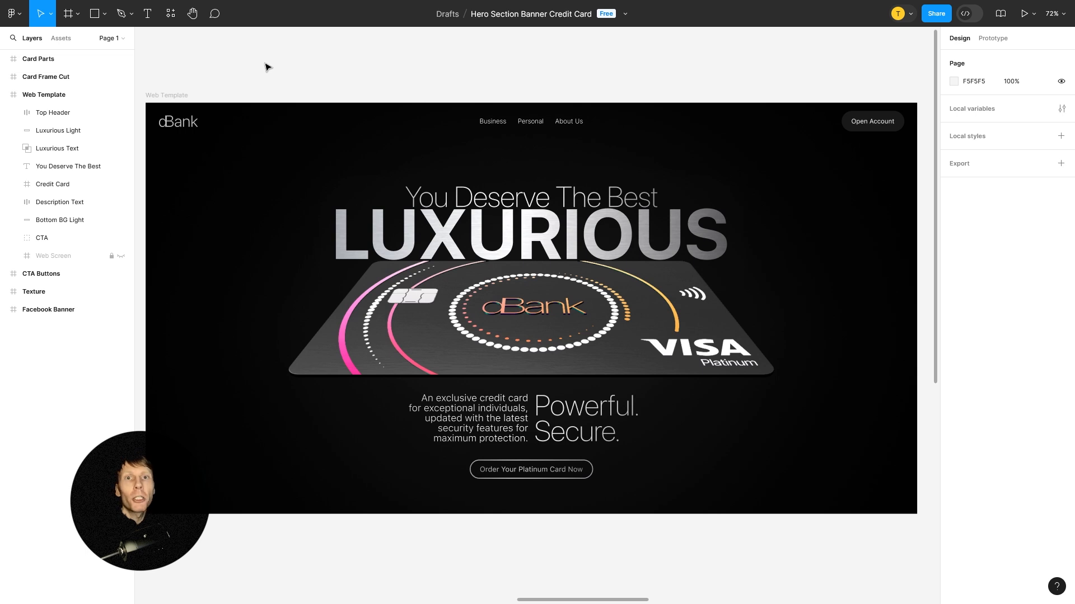
# - Expand Luxurious Text, examine its Flipped and Luxurious layers, and briefly hide the Luxurious text to reveal the full metal texture
pyautogui.click(53, 149)
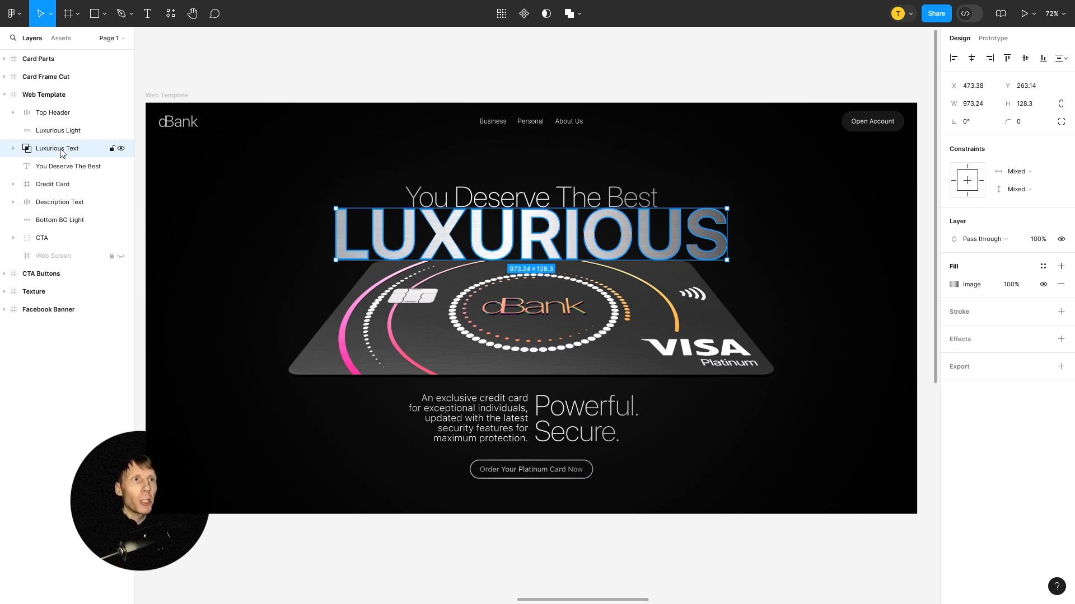
pyautogui.click(13, 148)
pyautogui.click(64, 171)
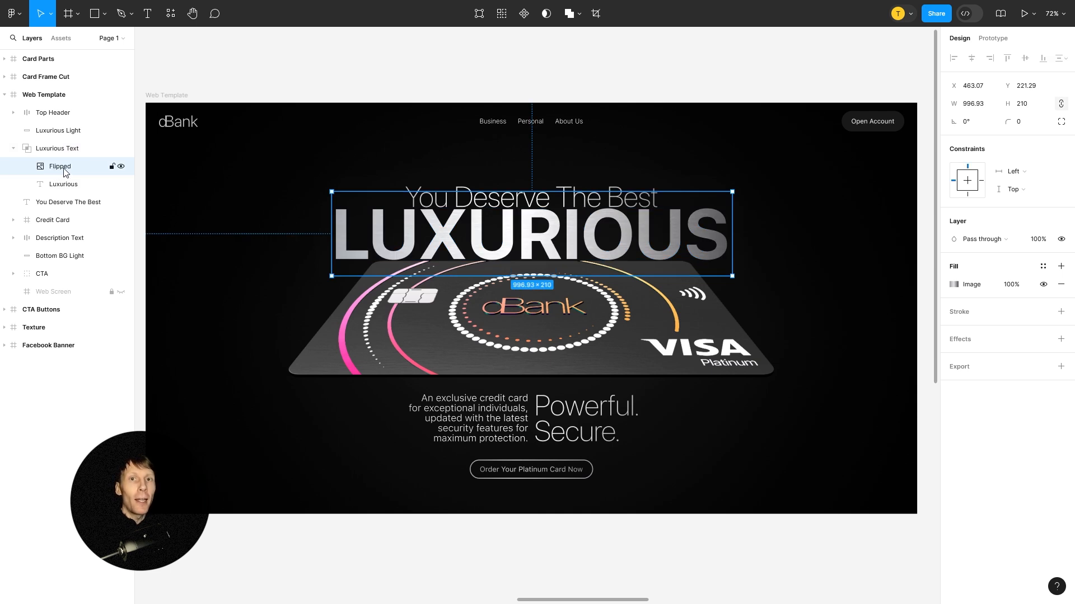
pyautogui.click(62, 189)
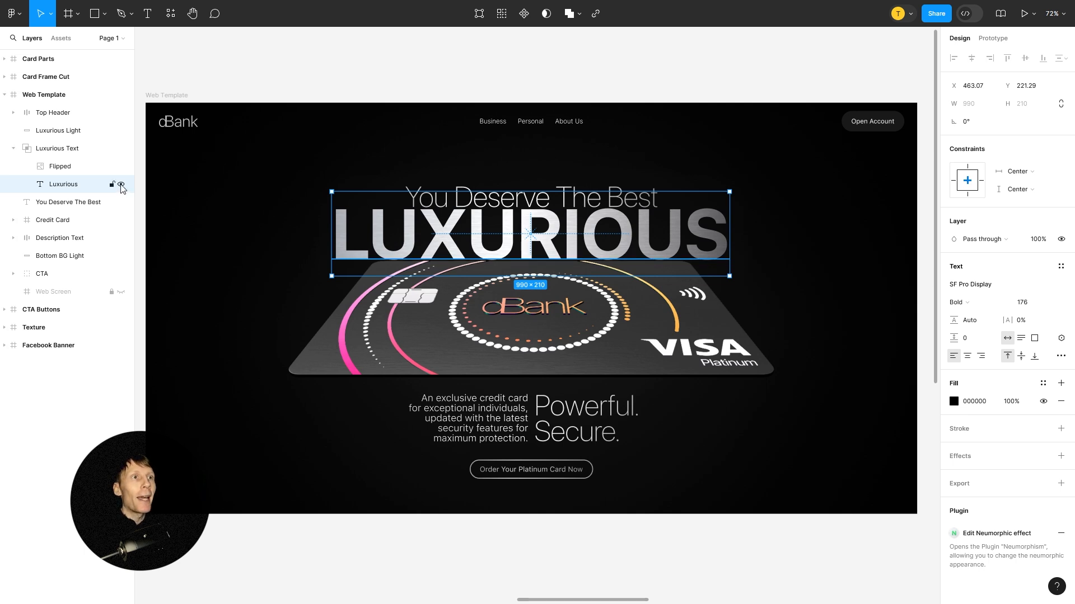
pyautogui.click(121, 185)
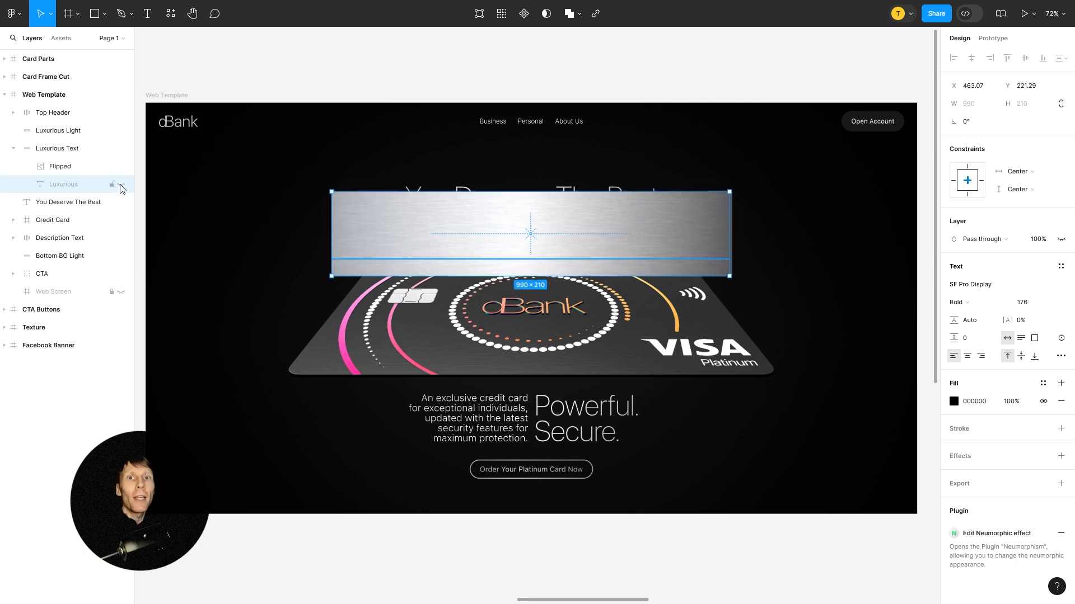
pyautogui.click(121, 185)
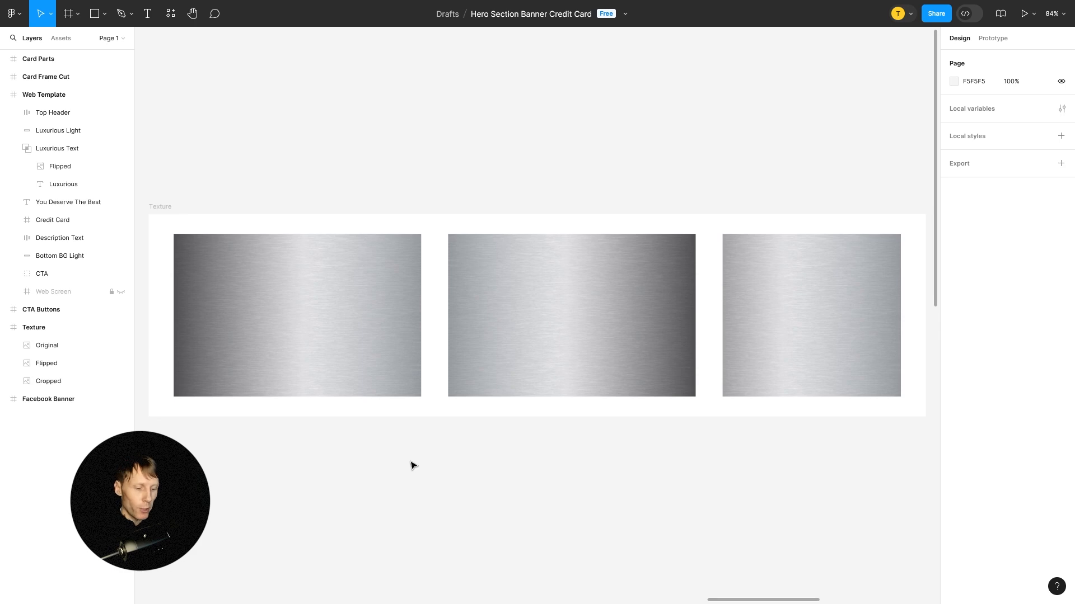
# - Add a text layer reading "Figma" on the canvas just below the Texture frame
pyautogui.press('t')
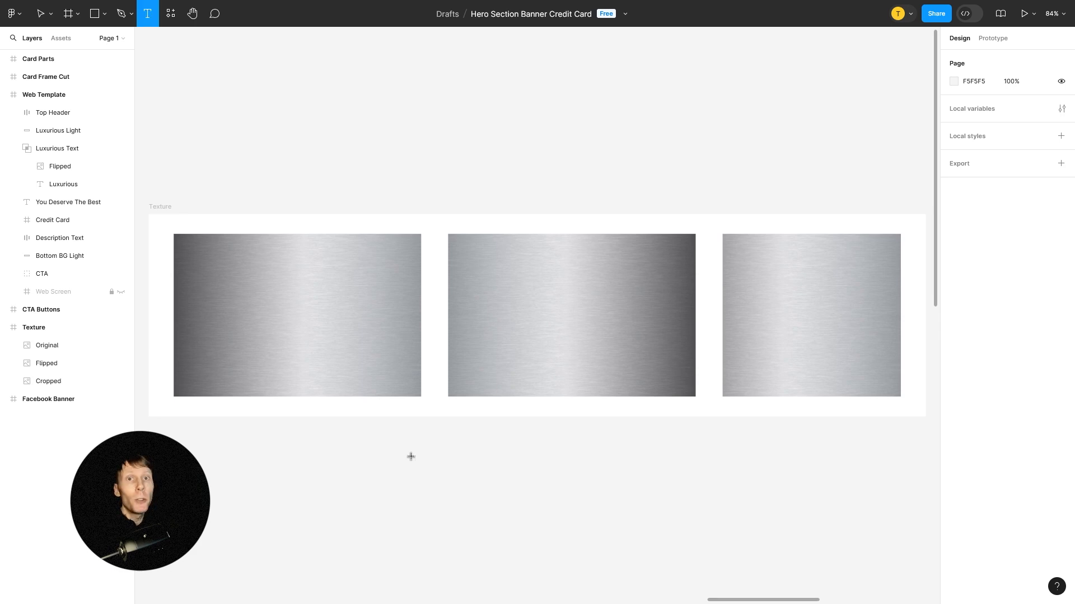
pyautogui.click(411, 455)
pyautogui.write('Figma')
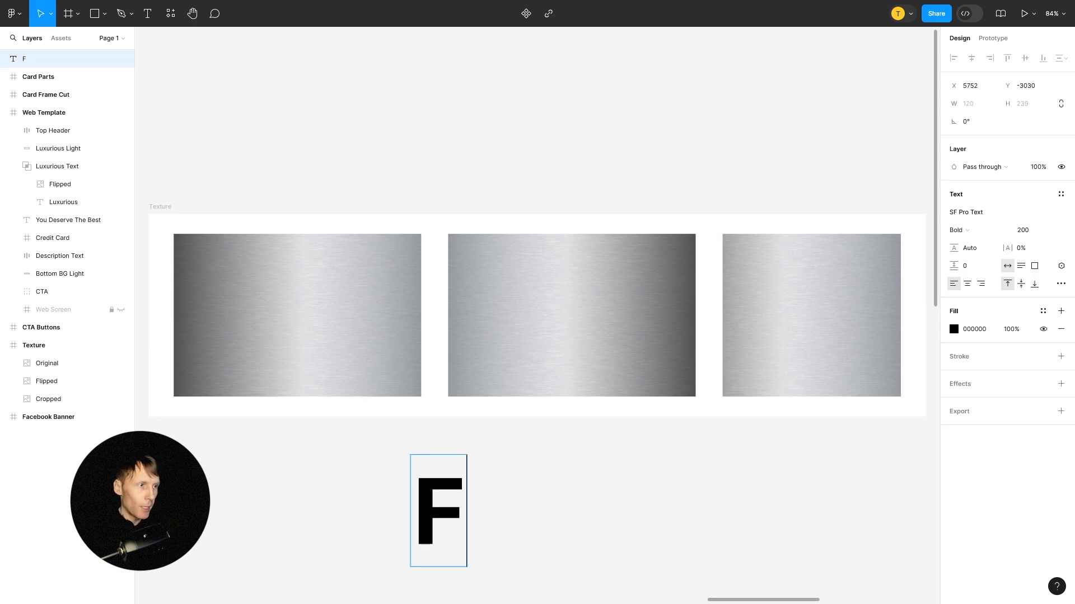
pyautogui.press('Escape')
pyautogui.moveTo(539, 527); pyautogui.dragTo(494, 503)
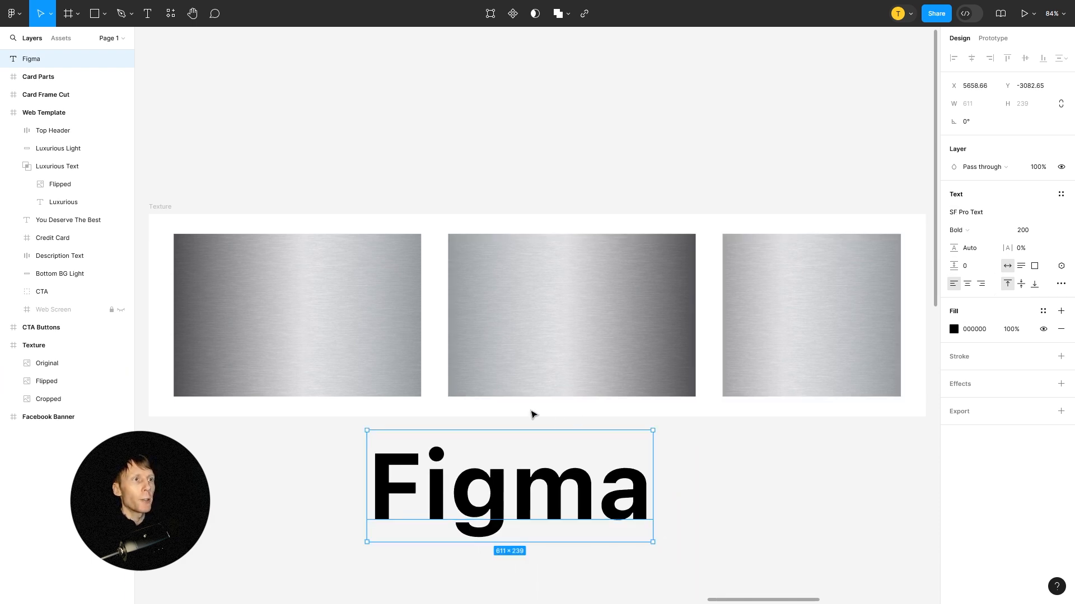
# - Place a copy of the Original metal texture behind the Figma text and widen it to about 685 px to cover the word
pyautogui.click(354, 280)
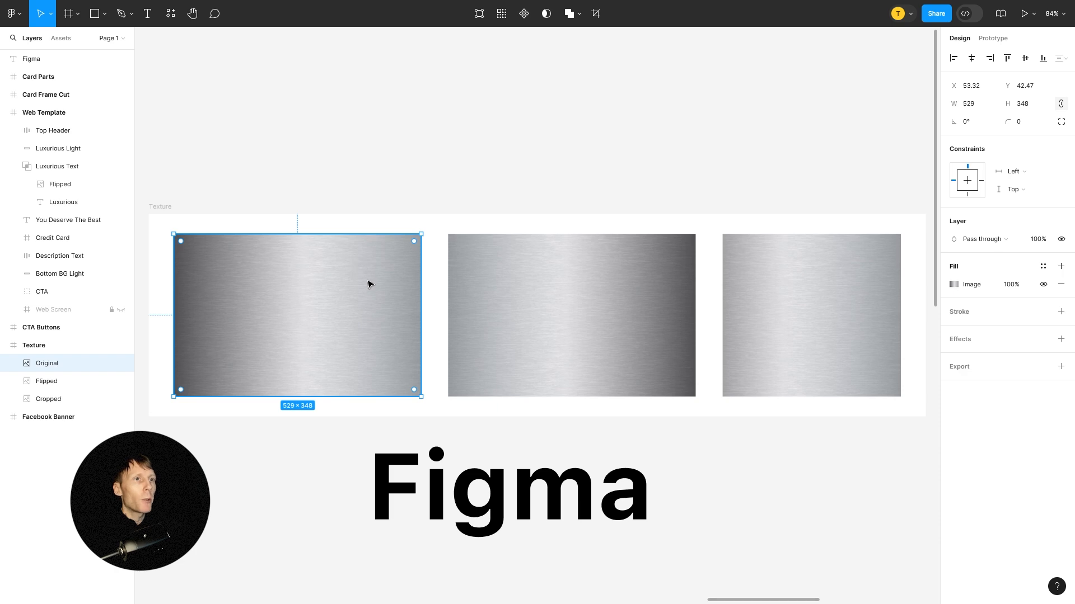
pyautogui.moveTo(358, 288); pyautogui.dragTo(512, 448)
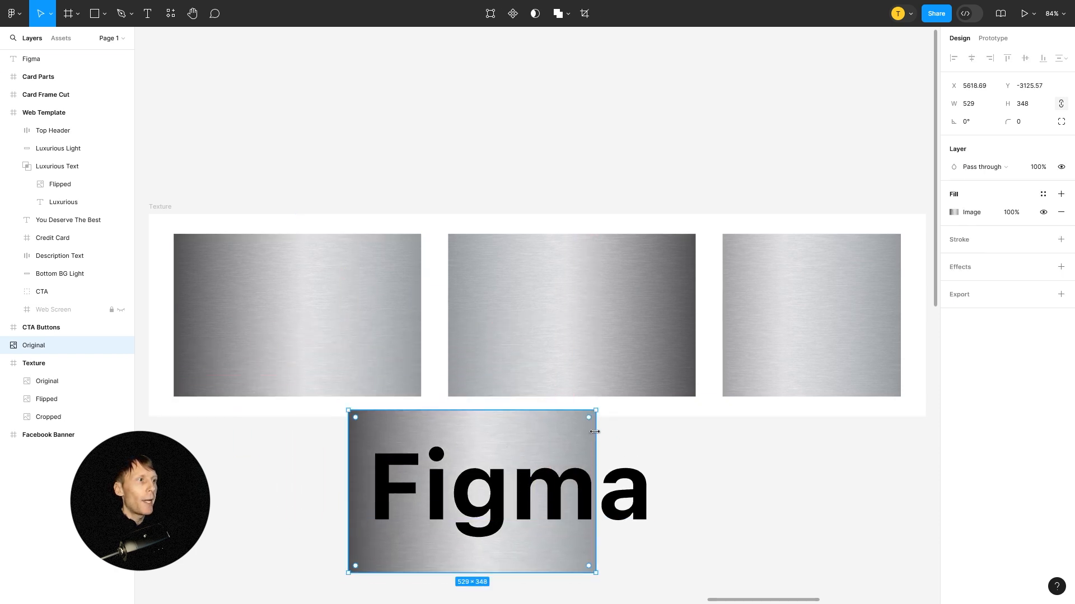
pyautogui.moveTo(595, 435); pyautogui.dragTo(671, 435)
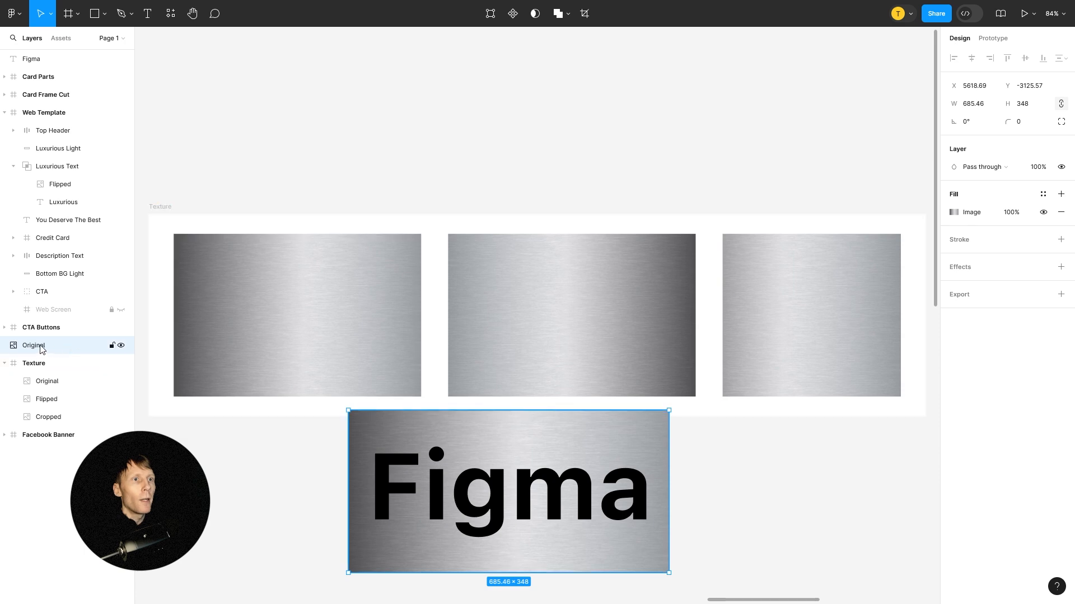
# - Stack the Original texture copy above the Figma text layer and combine the two with Intersect selection
pyautogui.moveTo(40, 348); pyautogui.dragTo(70, 58)
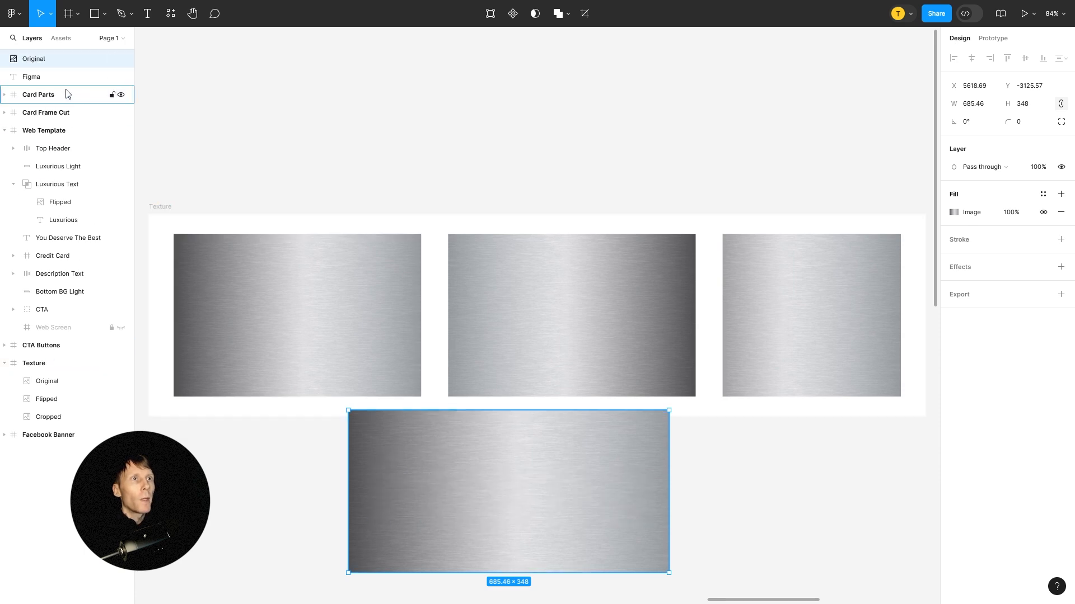
pyautogui.click(29, 79)
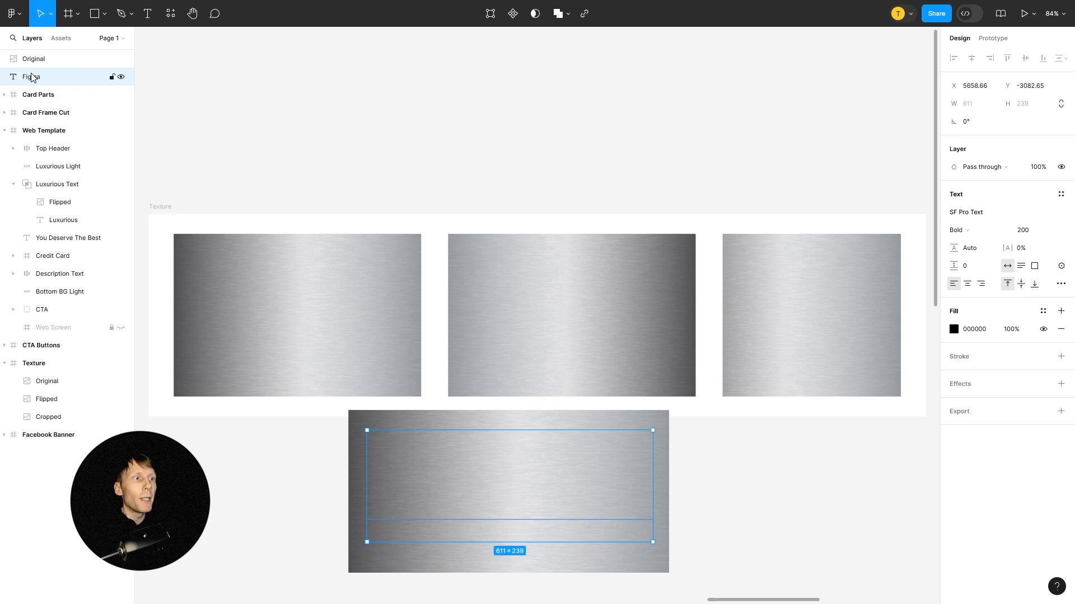
pyautogui.click(35, 62)
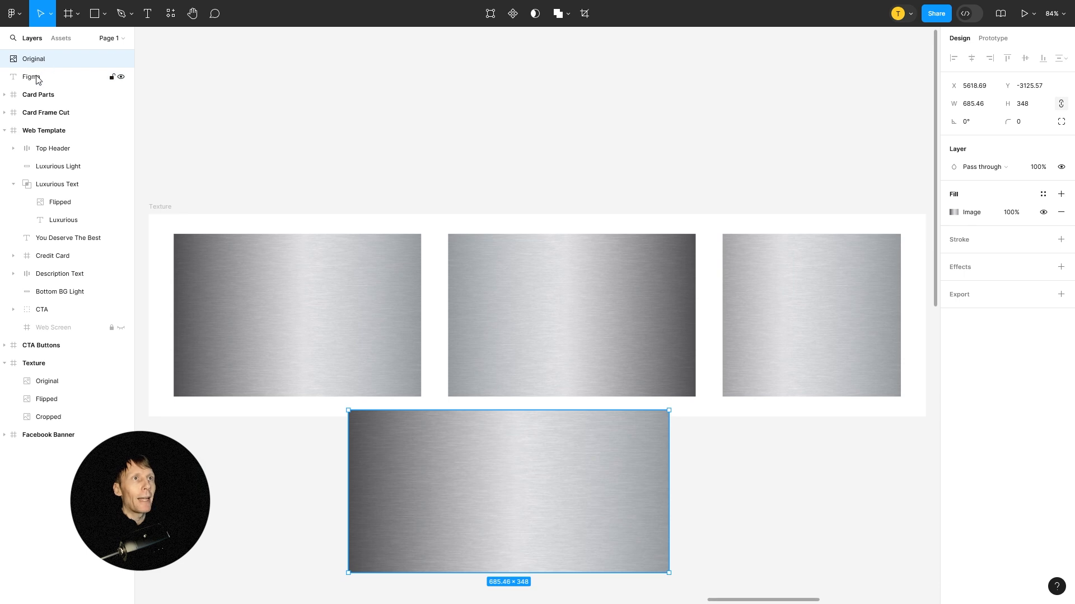
pyautogui.keyDown('shift'); pyautogui.click(37, 78); pyautogui.keyUp('shift')
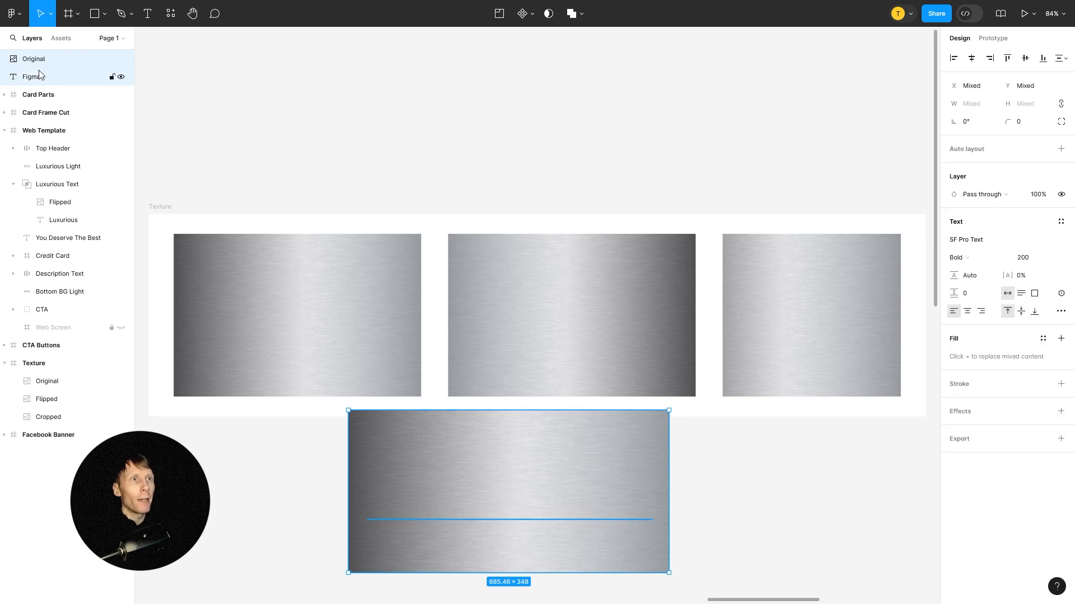
pyautogui.click(582, 17)
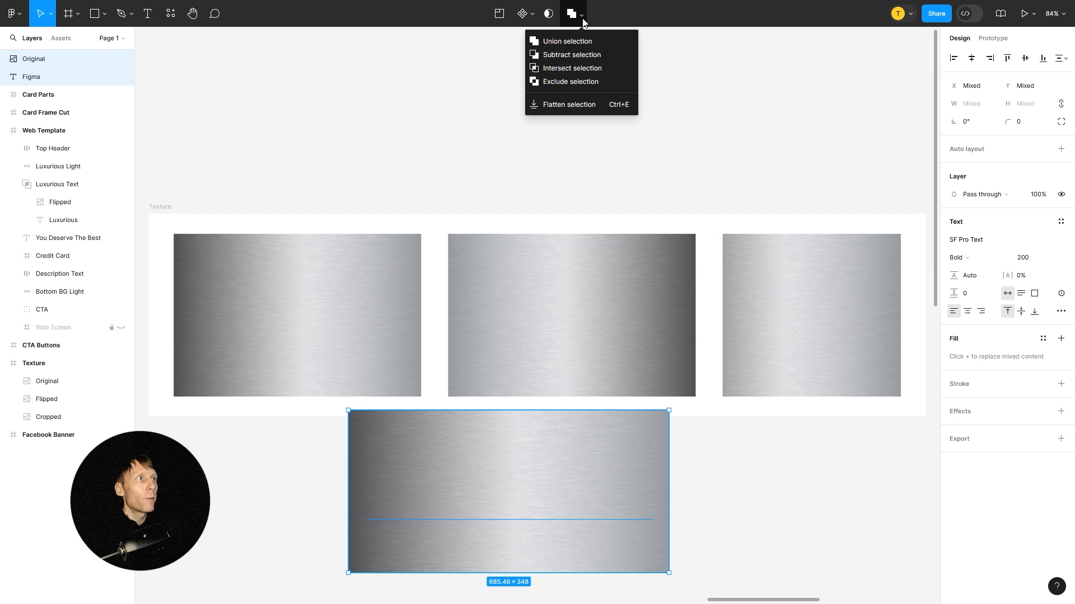
pyautogui.click(557, 71)
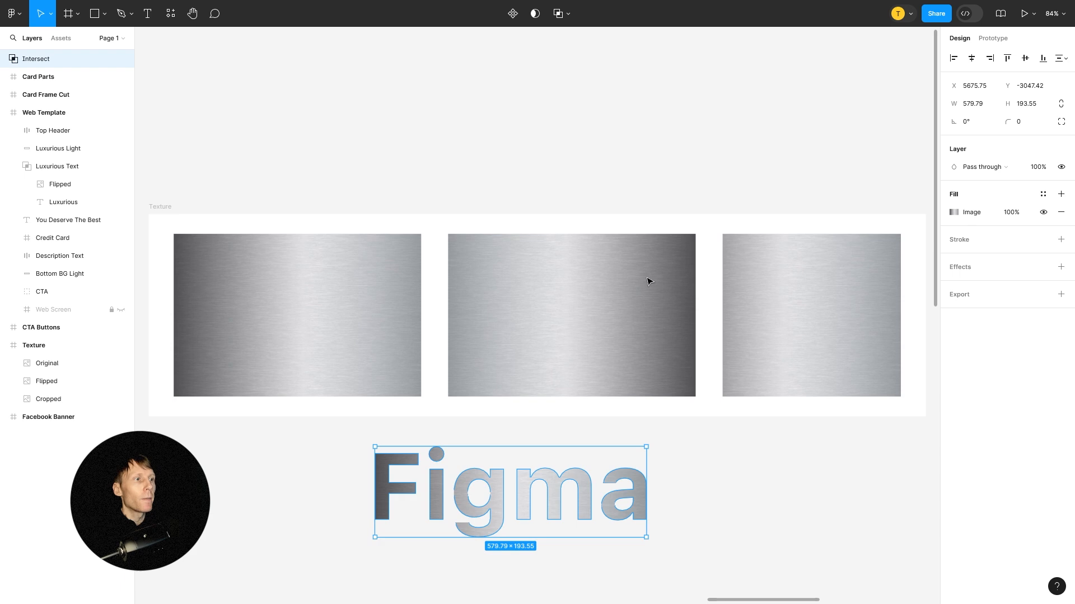
# - Move the metallic Figma text above the Texture frame and add another "Figma" text below the frame, centred under it
pyautogui.click(541, 497)
pyautogui.moveTo(582, 486); pyautogui.dragTo(560, 116)
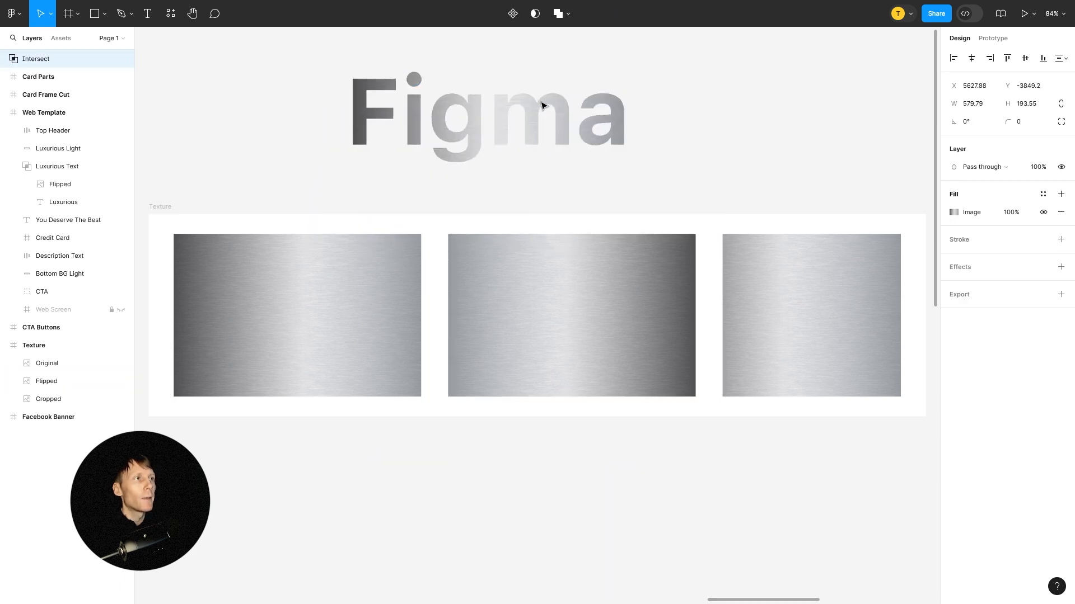
pyautogui.press('t')
pyautogui.click(455, 499)
pyautogui.write('f')
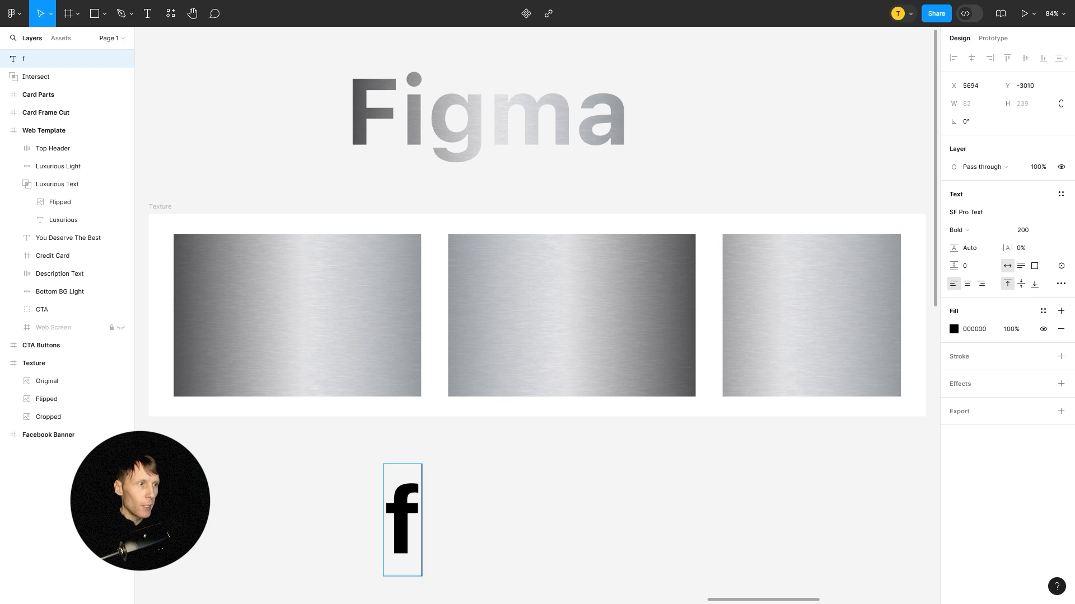
pyautogui.write('l')
pyautogui.press('BackSpace')
pyautogui.press('BackSpace')
pyautogui.write('Figma')
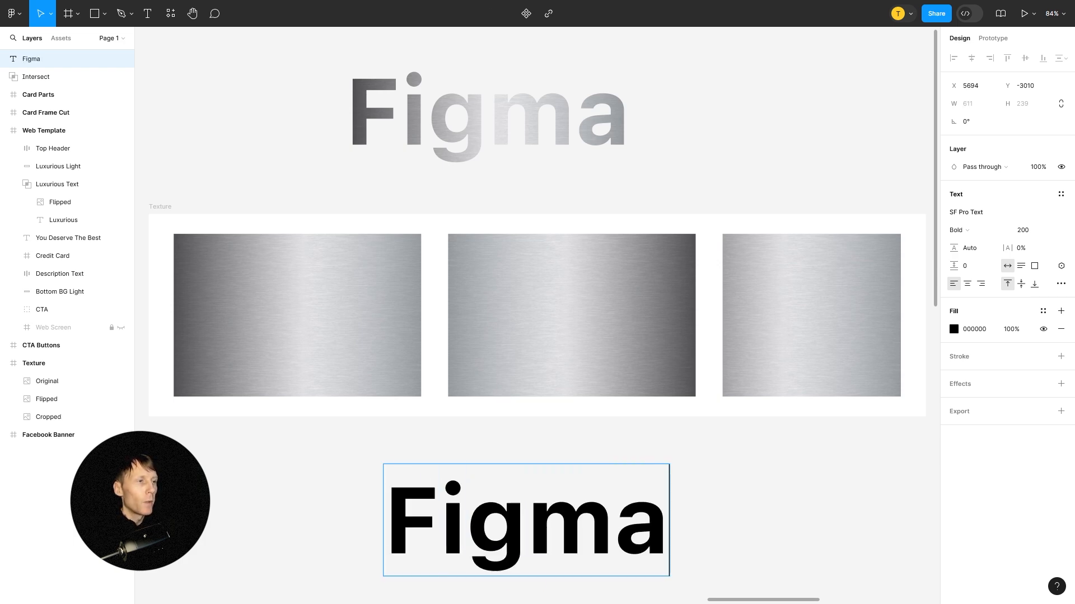
pyautogui.press('Escape')
pyautogui.moveTo(479, 529); pyautogui.dragTo(441, 501)
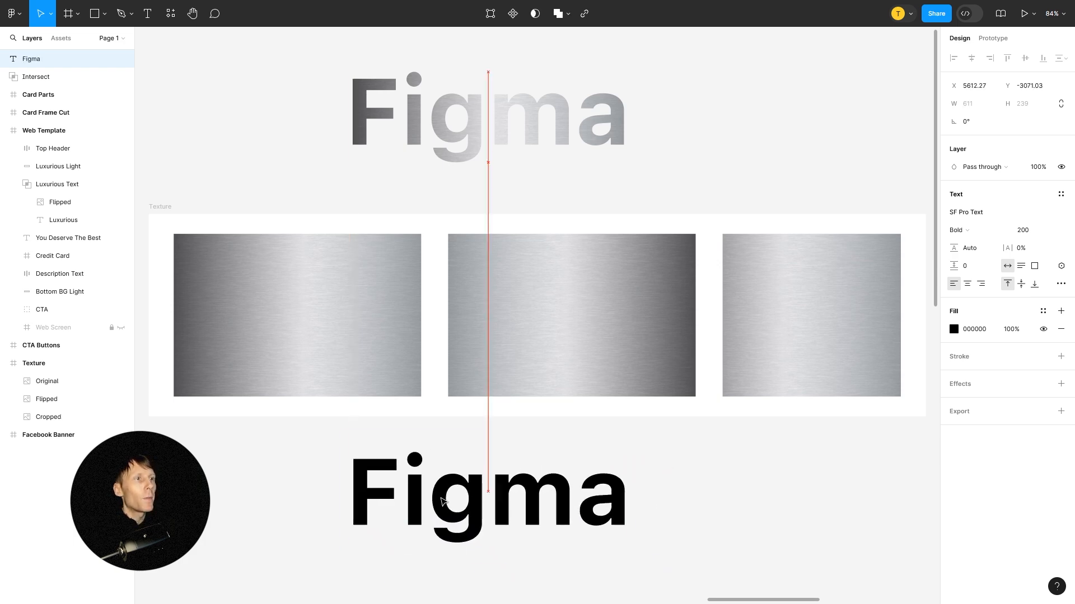
# - Copy the Original texture below the Texture frame, rotate the copy to 180°, and shift it partly behind the new Figma text
pyautogui.click(295, 287)
pyautogui.moveTo(300, 293); pyautogui.dragTo(296, 493)
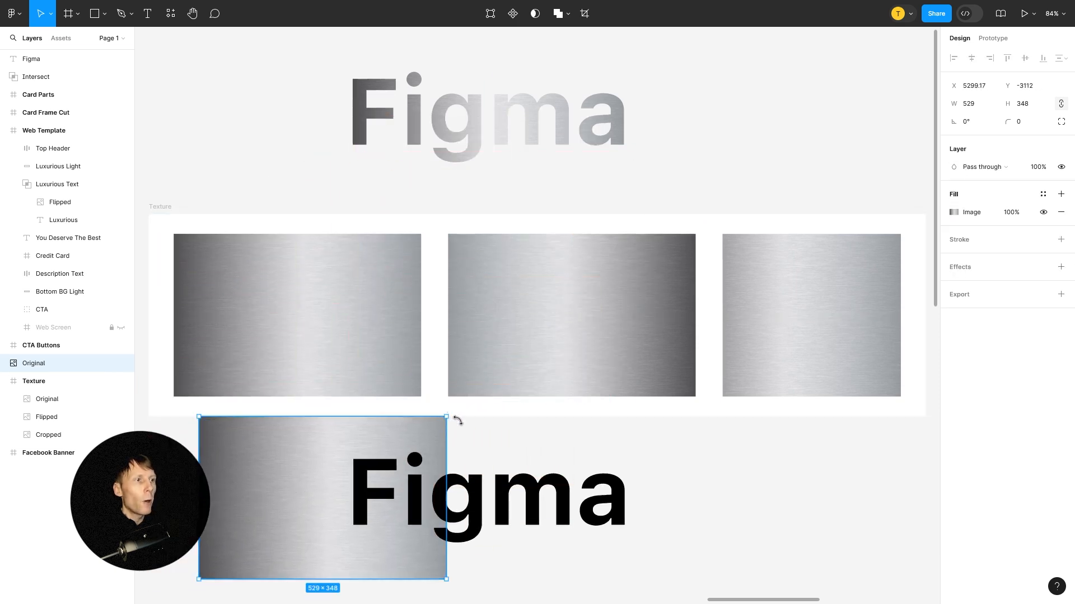
pyautogui.moveTo(456, 420); pyautogui.dragTo(264, 545)
pyautogui.click(974, 121)
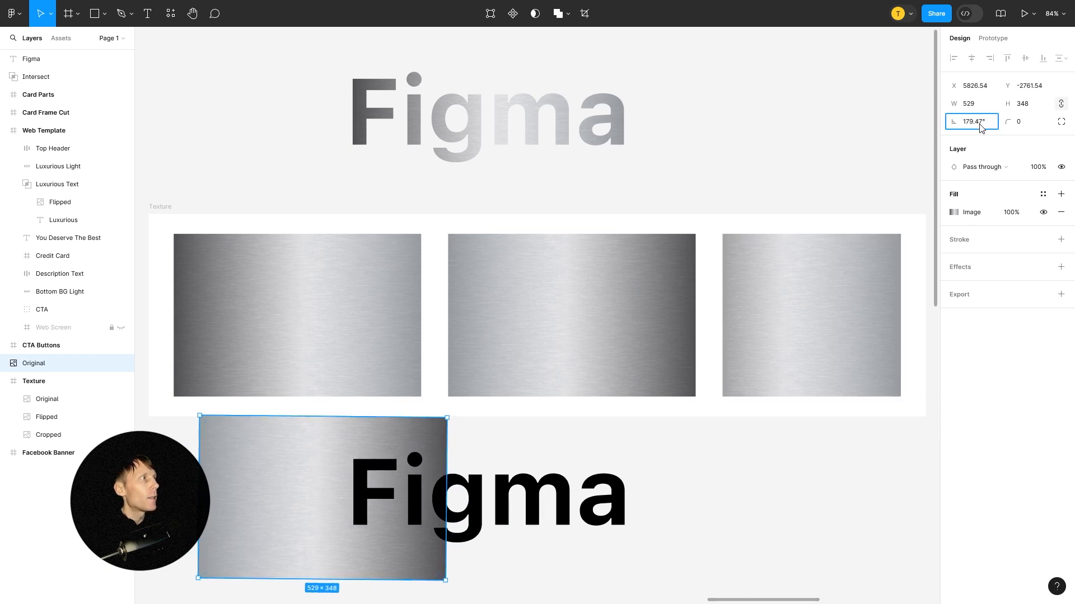
pyautogui.write('180')
pyautogui.press('Return')
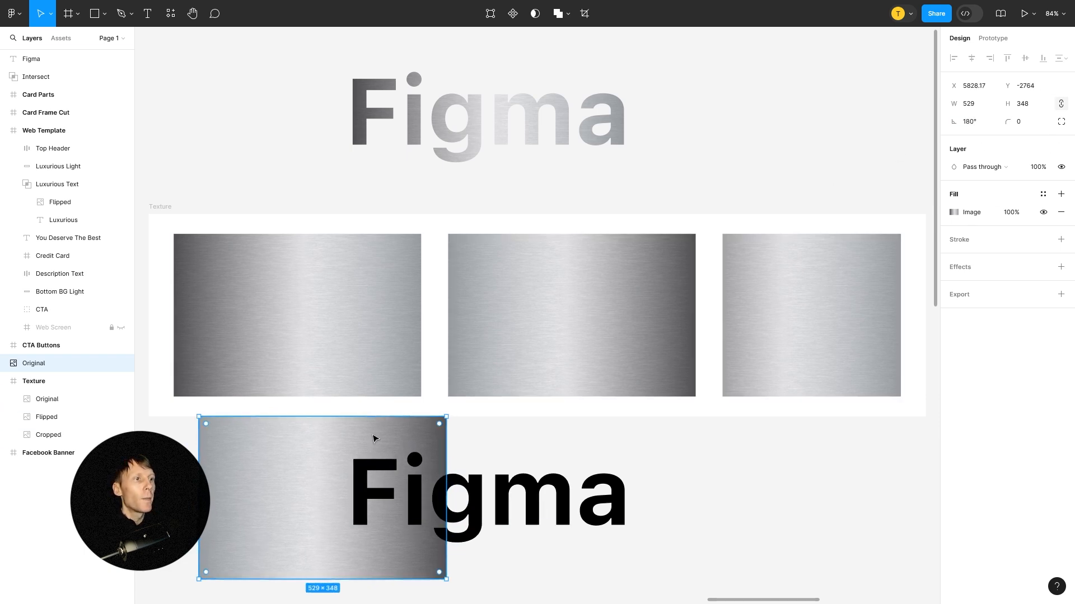
pyautogui.moveTo(292, 464); pyautogui.dragTo(331, 469)
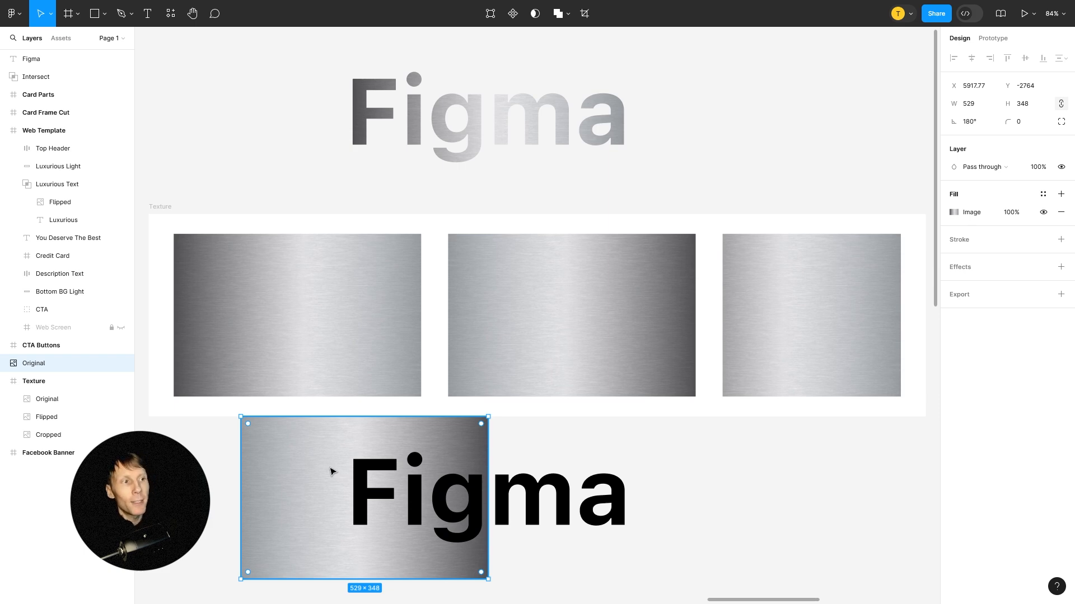
# - Shift the rotated texture over to the lower Figma text, widen it to 721.5 px to cover the word, and bring it to the front
pyautogui.moveTo(305, 480); pyautogui.dragTo(385, 461)
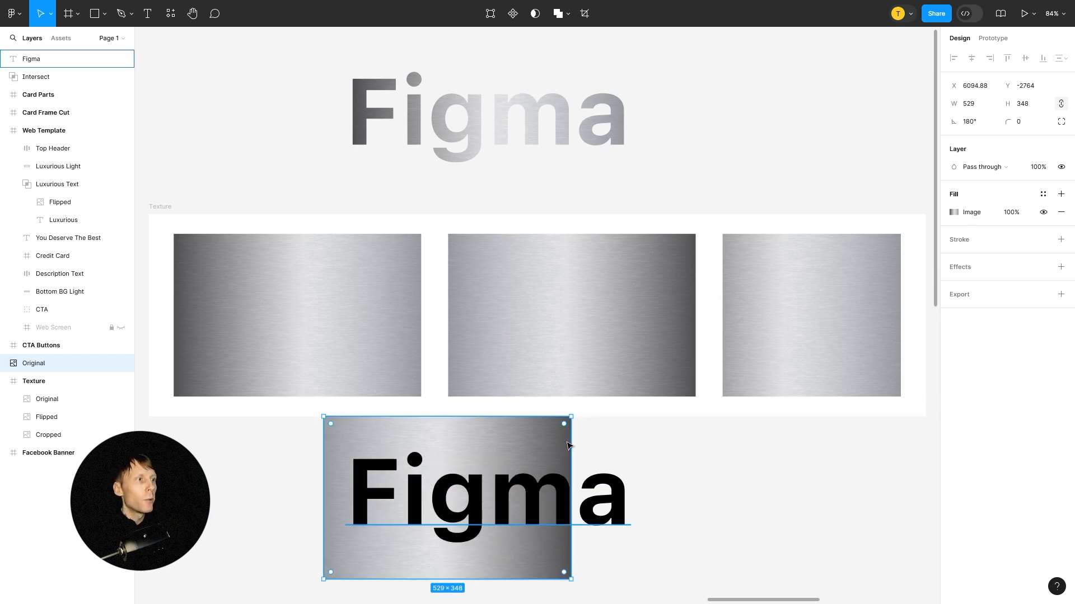
pyautogui.moveTo(567, 445); pyautogui.dragTo(661, 446)
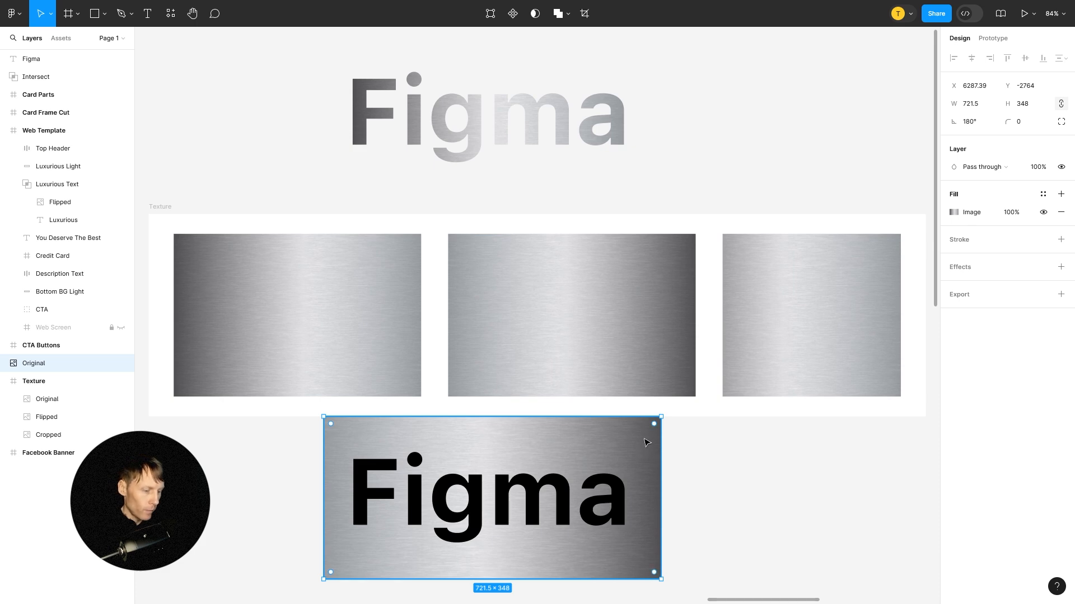
pyautogui.hotkey('ctrl', 'shift', ']')
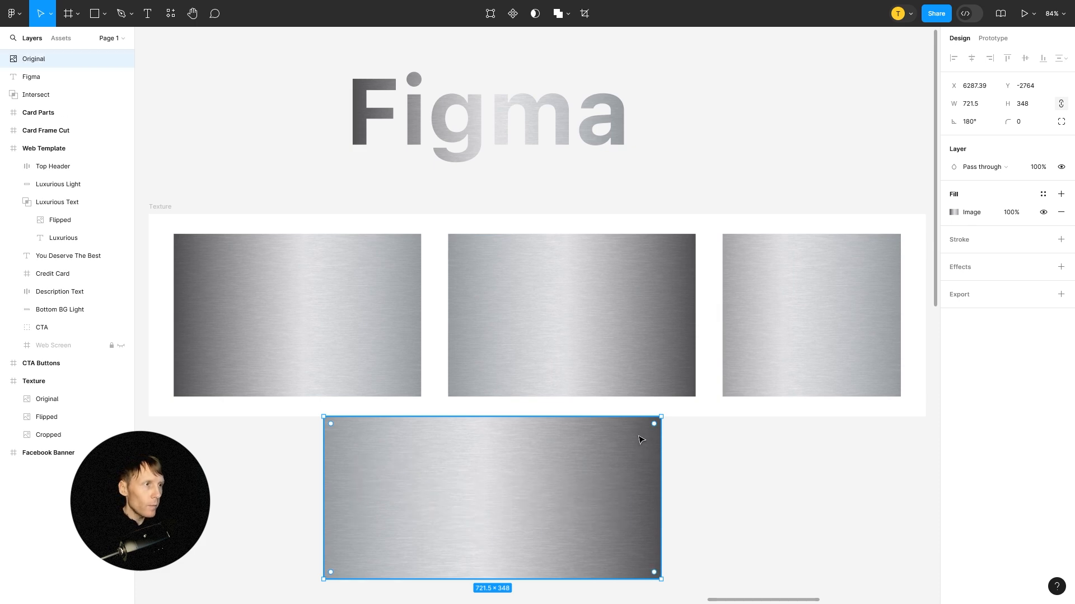
# - Combine the rotated Original texture and the Figma text below it using Intersect selection
pyautogui.keyDown('shift'); pyautogui.click(35, 82); pyautogui.keyUp('shift')
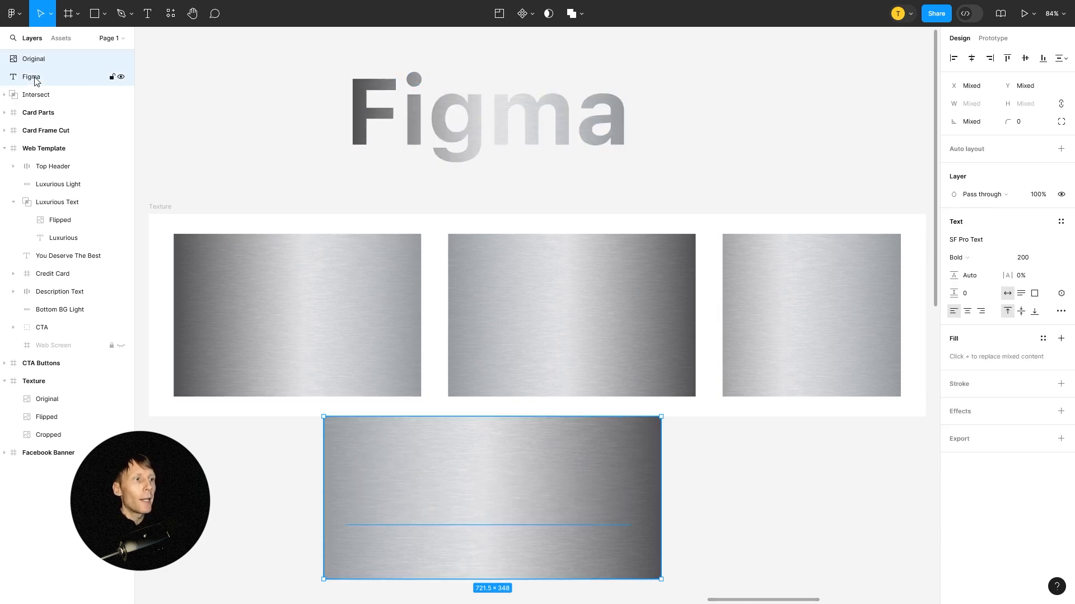
pyautogui.click(577, 14)
pyautogui.click(552, 71)
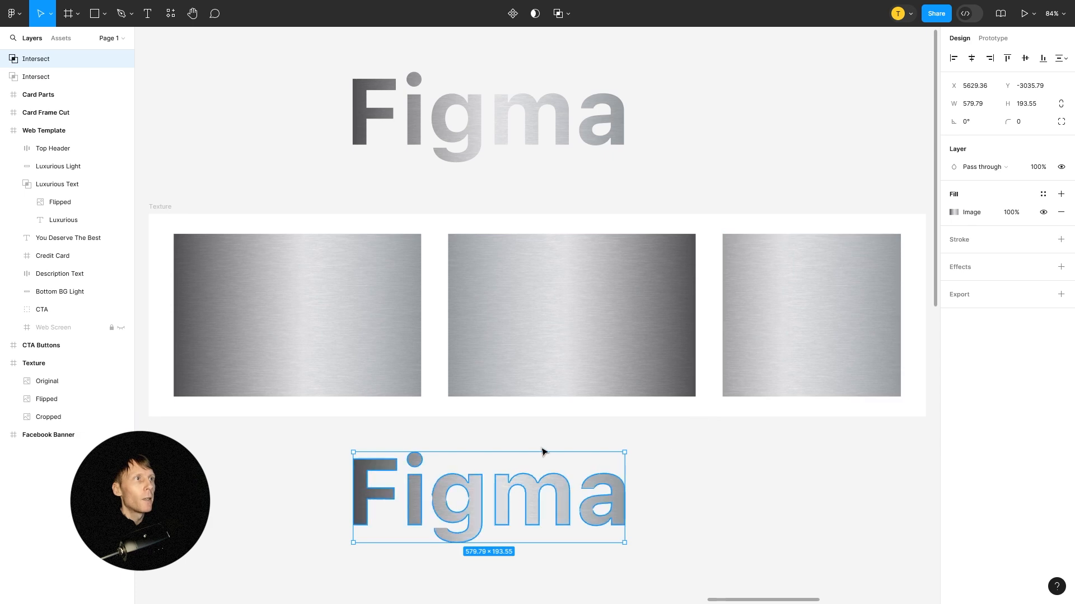
# - Move both metallic Figma texts so they are stacked one over the other above the Texture frame
pyautogui.moveTo(541, 449); pyautogui.dragTo(416, 189)
pyautogui.doubleClick(406, 86)
pyautogui.press('Escape')
pyautogui.moveTo(542, 126); pyautogui.dragTo(454, 95)
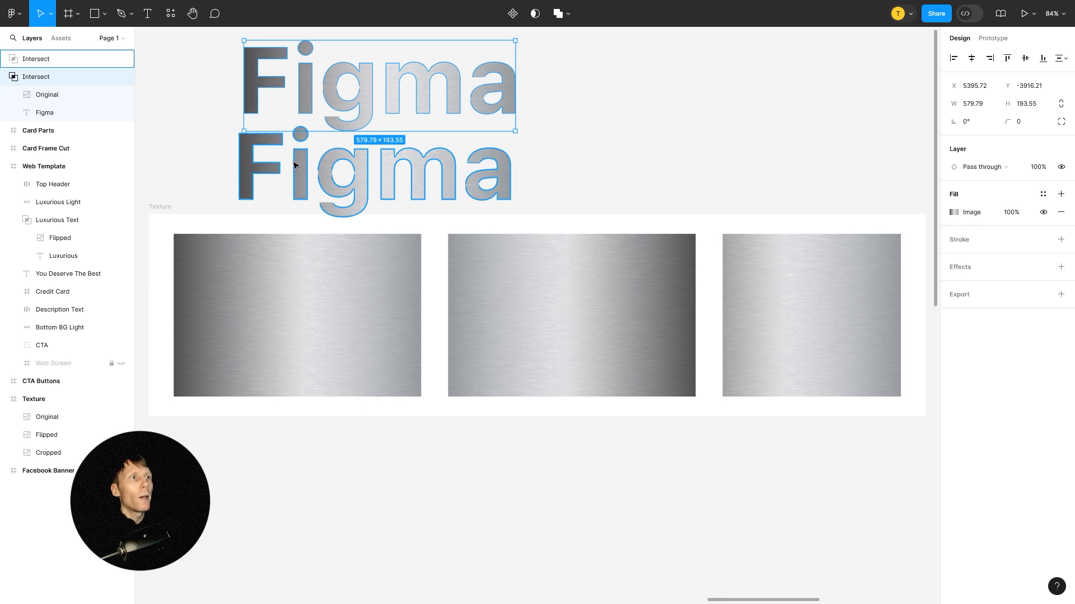
pyautogui.click(595, 127)
pyautogui.click(512, 79)
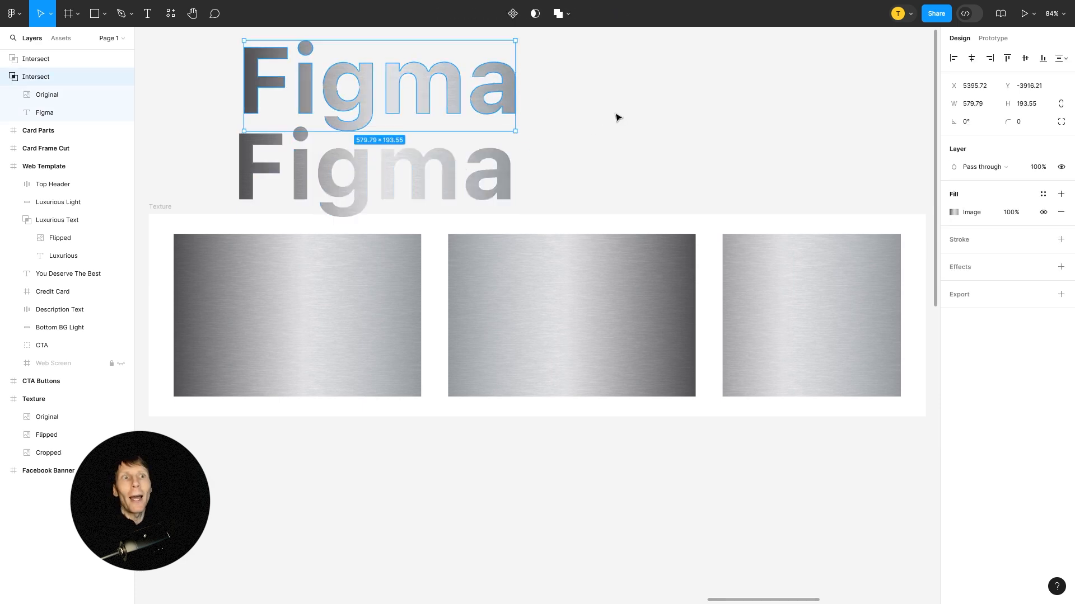
# - Copy the Original texture below the Texture frame and set the copy's rotation to 180°
pyautogui.click(371, 295)
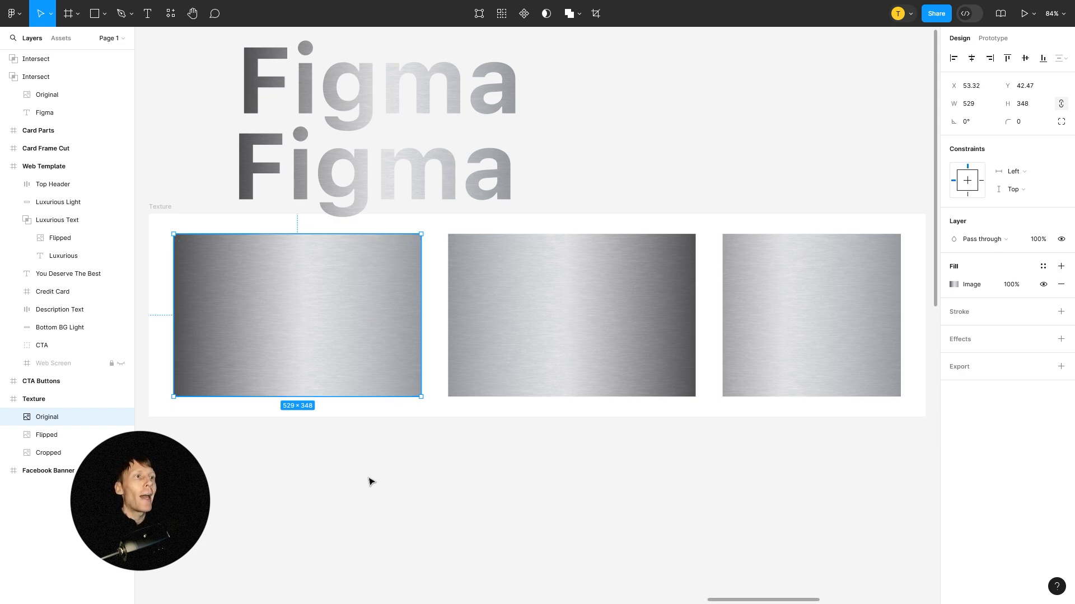
pyautogui.click(434, 499)
pyautogui.click(334, 310)
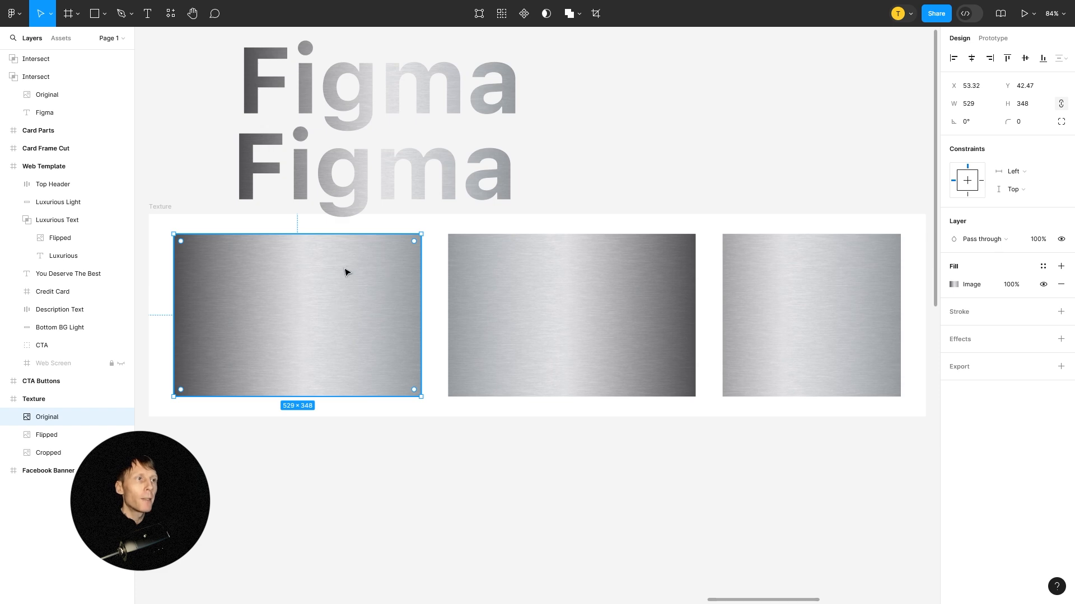
pyautogui.moveTo(347, 270); pyautogui.dragTo(449, 468)
pyautogui.moveTo(517, 444); pyautogui.dragTo(263, 593)
pyautogui.moveTo(422, 530); pyautogui.dragTo(461, 500)
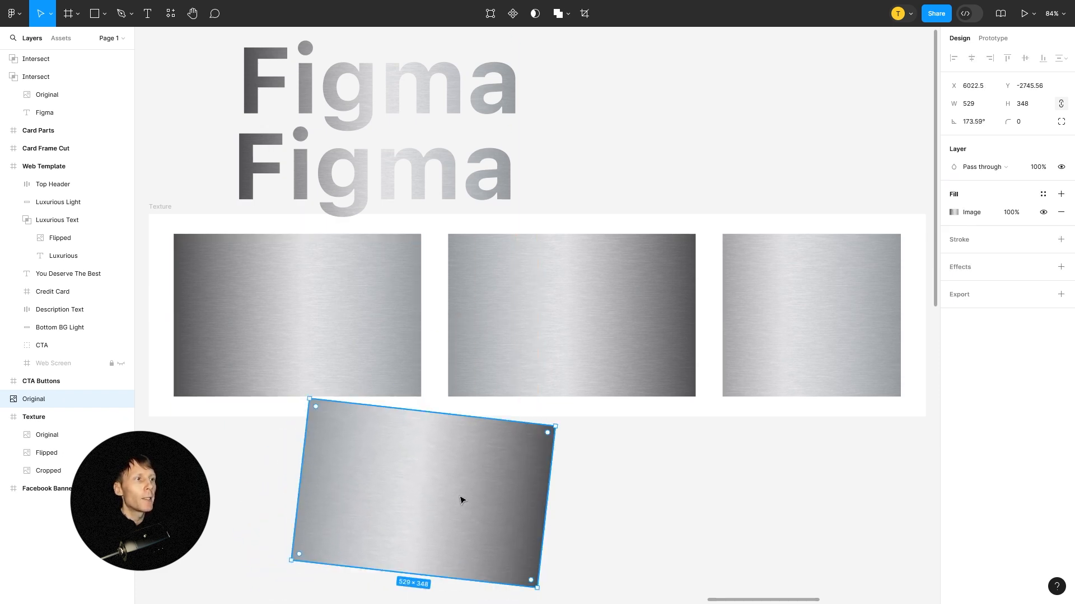
pyautogui.click(976, 122)
pyautogui.write('180')
pyautogui.press('Return')
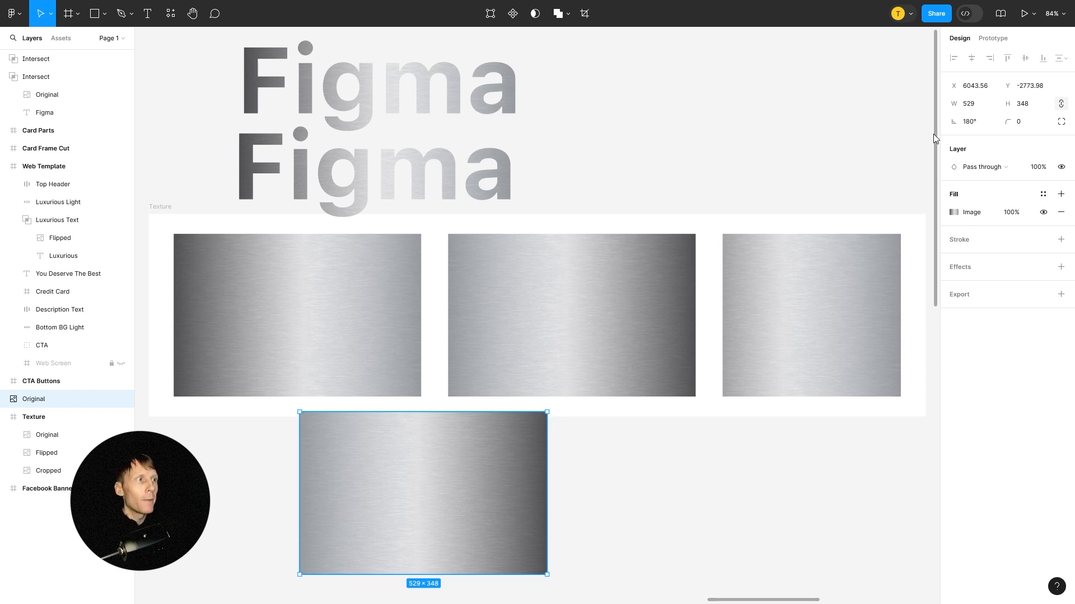
# - Compare the Original, Flipped and Cropped textures in the Texture frame with the rotated copy below it
pyautogui.click(325, 286)
pyautogui.click(601, 280)
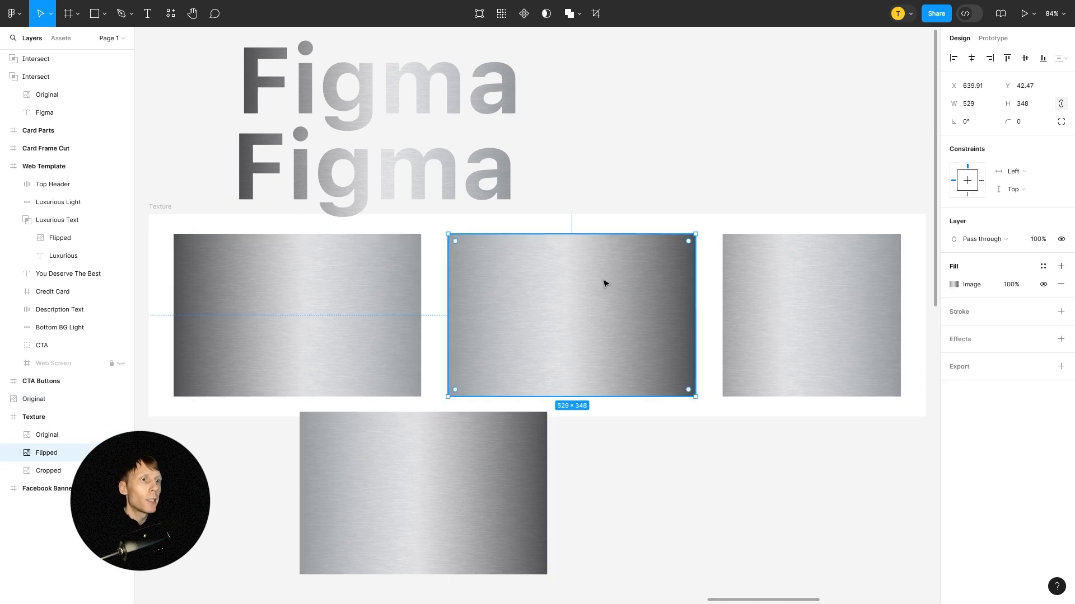
pyautogui.click(787, 293)
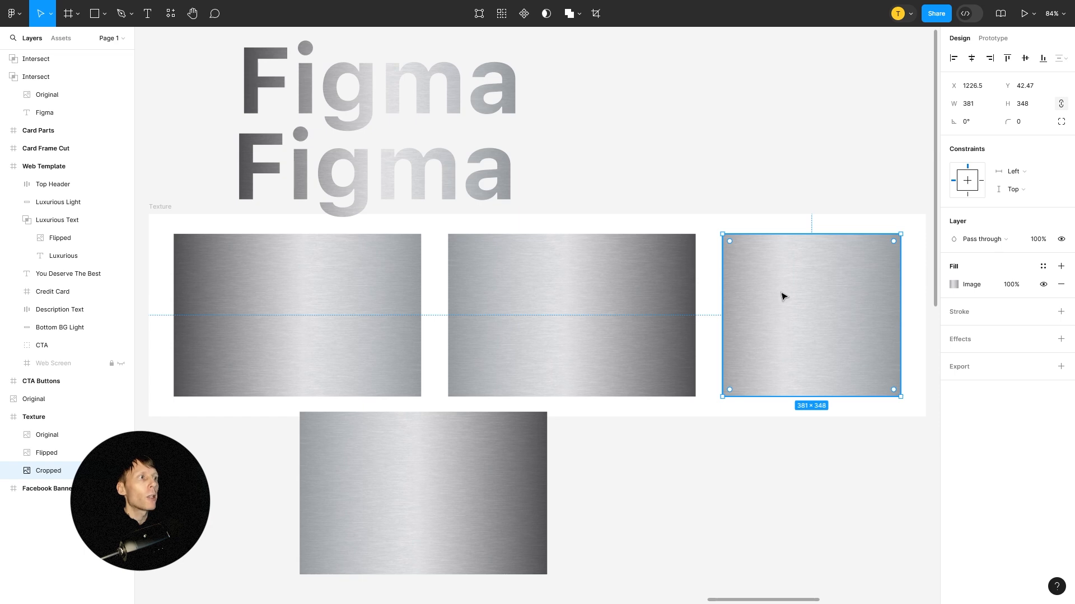
pyautogui.click(161, 208)
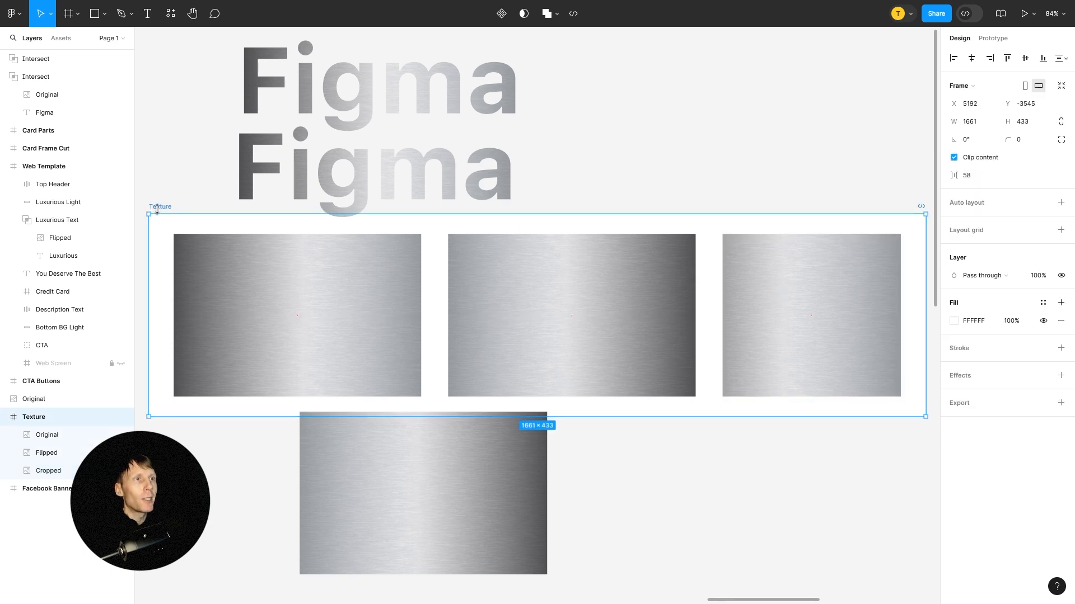
pyautogui.click(320, 281)
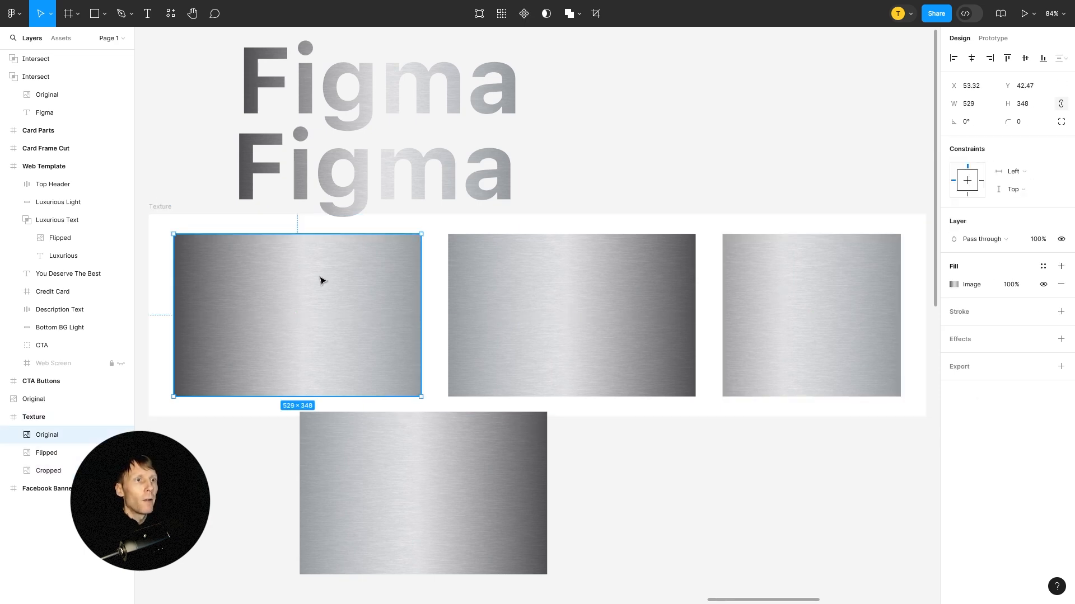
pyautogui.click(532, 287)
pyautogui.click(821, 295)
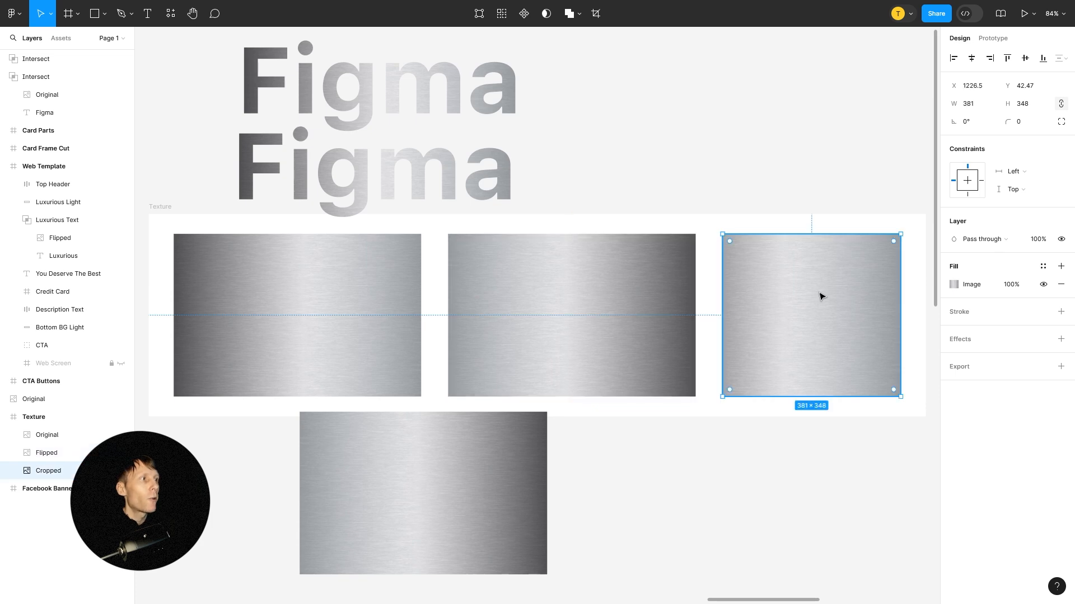
pyautogui.click(505, 446)
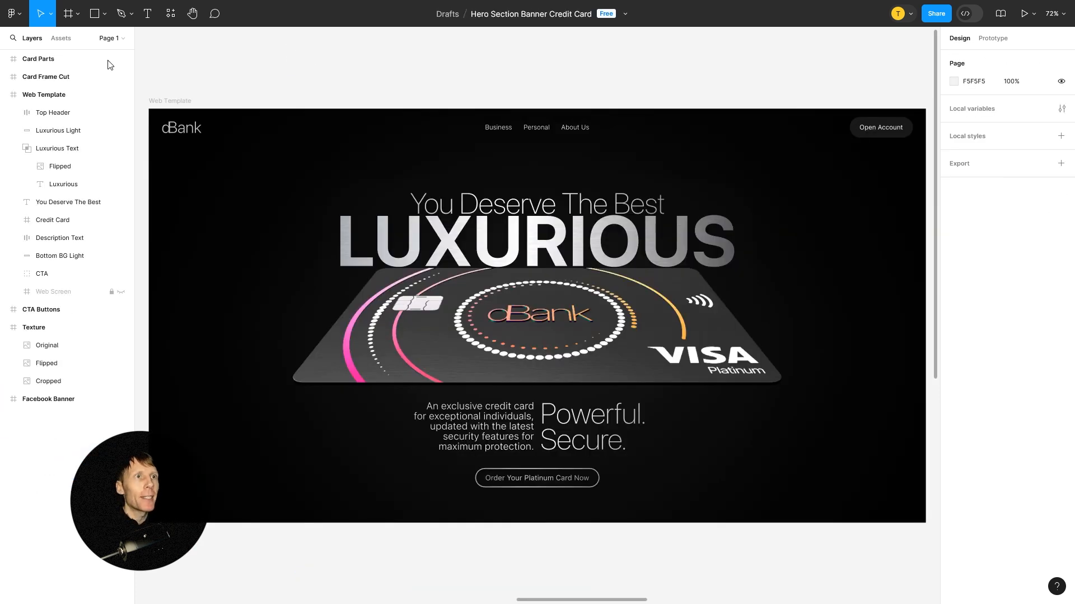
# - Collapse the Luxurious Text layer and expand the Credit Card frame to examine its component layers
pyautogui.click(13, 149)
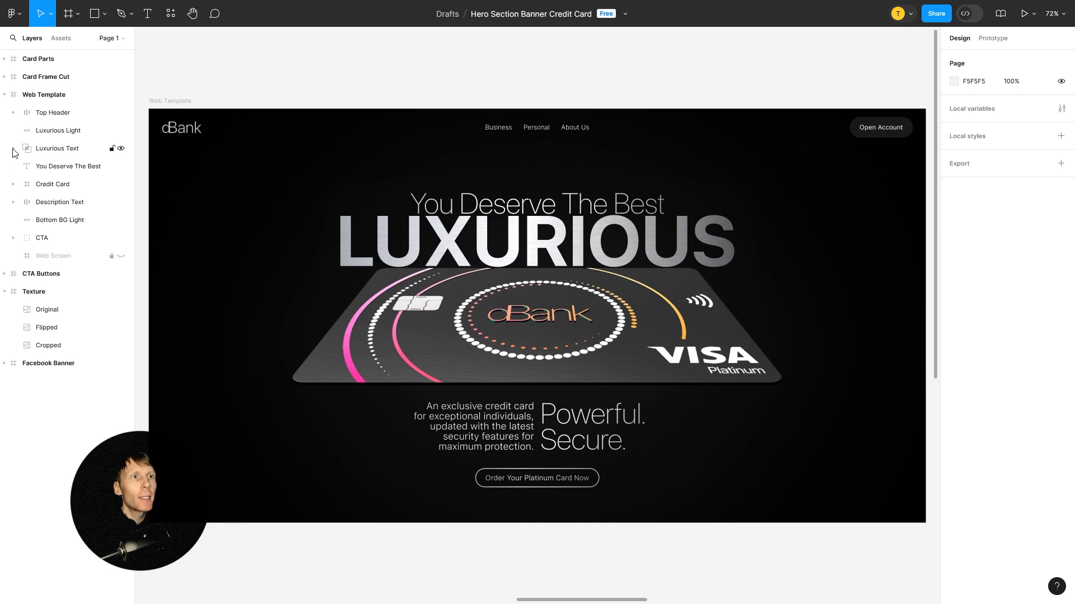
pyautogui.click(46, 188)
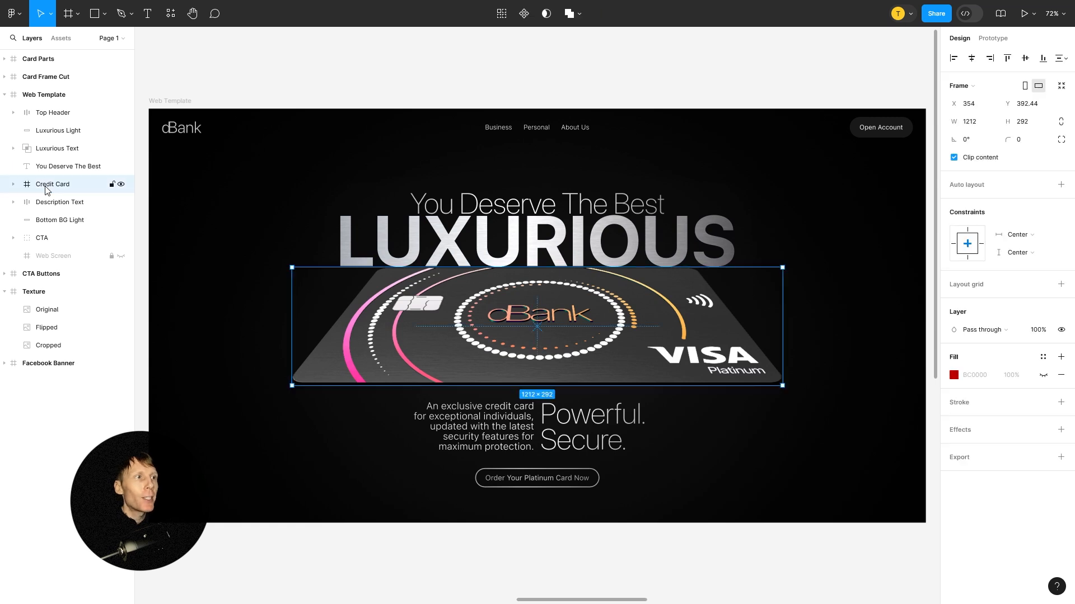
pyautogui.click(13, 185)
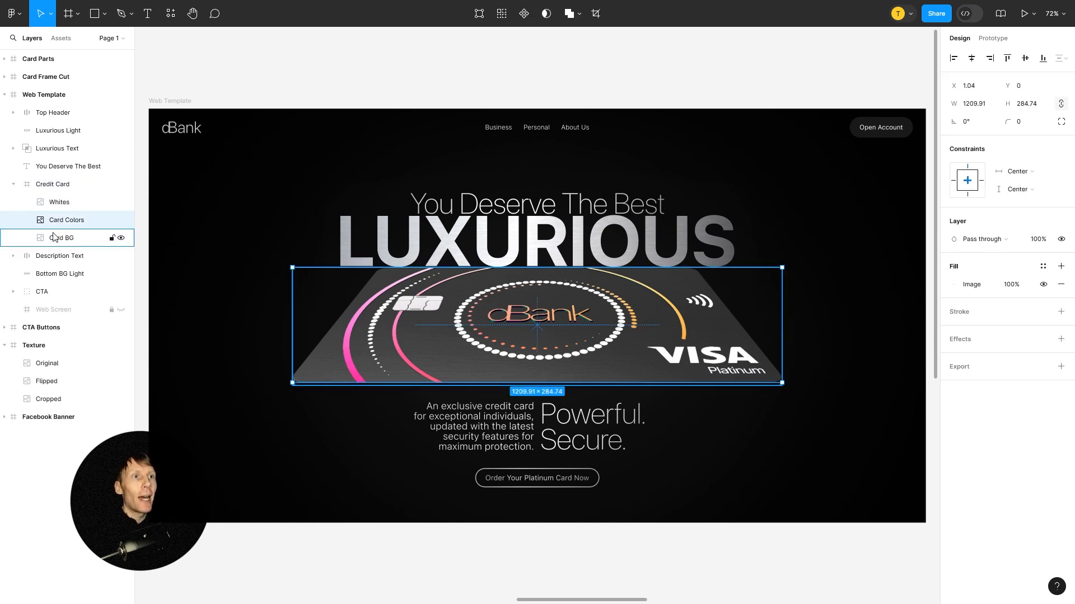
pyautogui.click(276, 74)
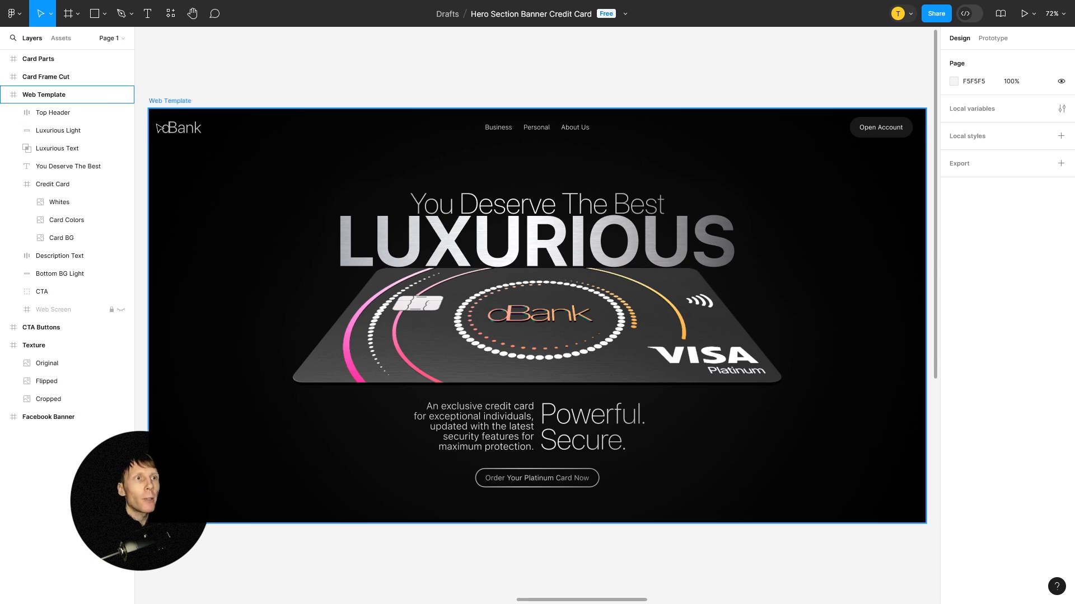
# - Hide and reshow the Card BG layer, and inspect the adjustments of its image fill
pyautogui.click(61, 240)
pyautogui.click(121, 239)
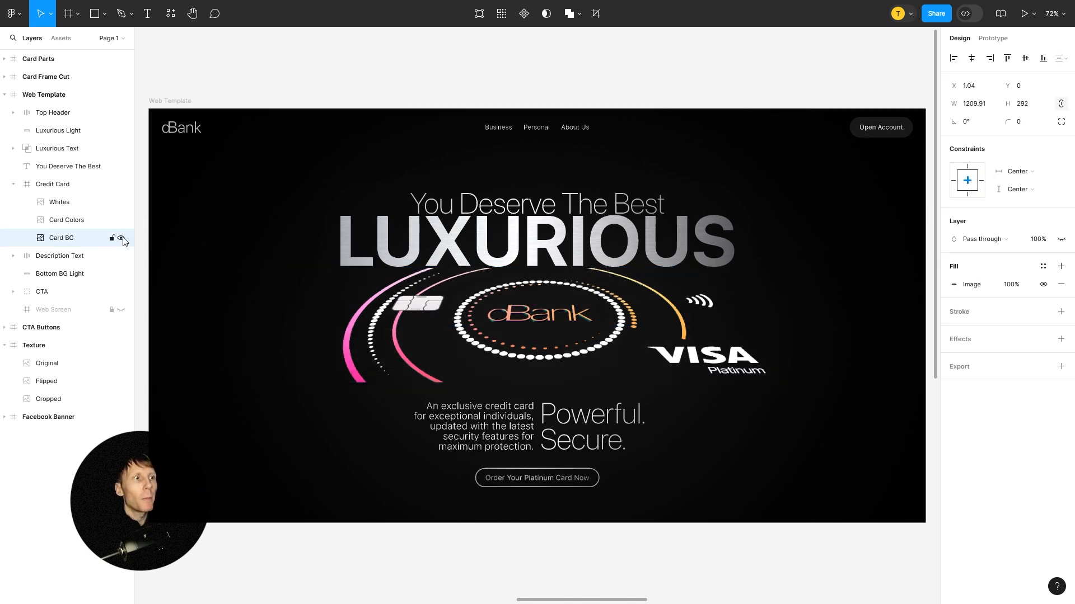
pyautogui.click(121, 239)
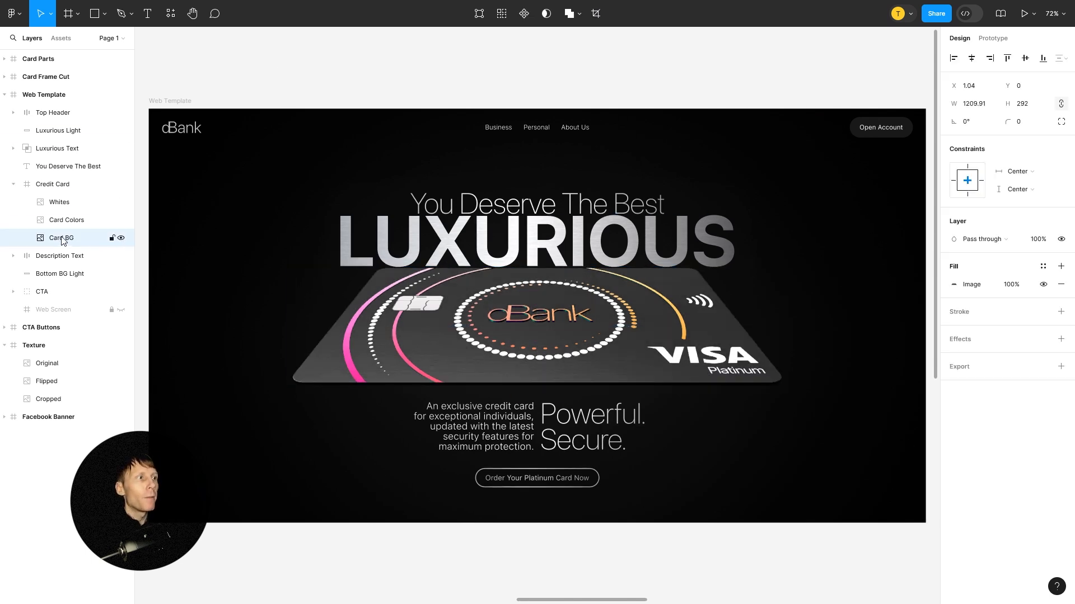
pyautogui.click(955, 285)
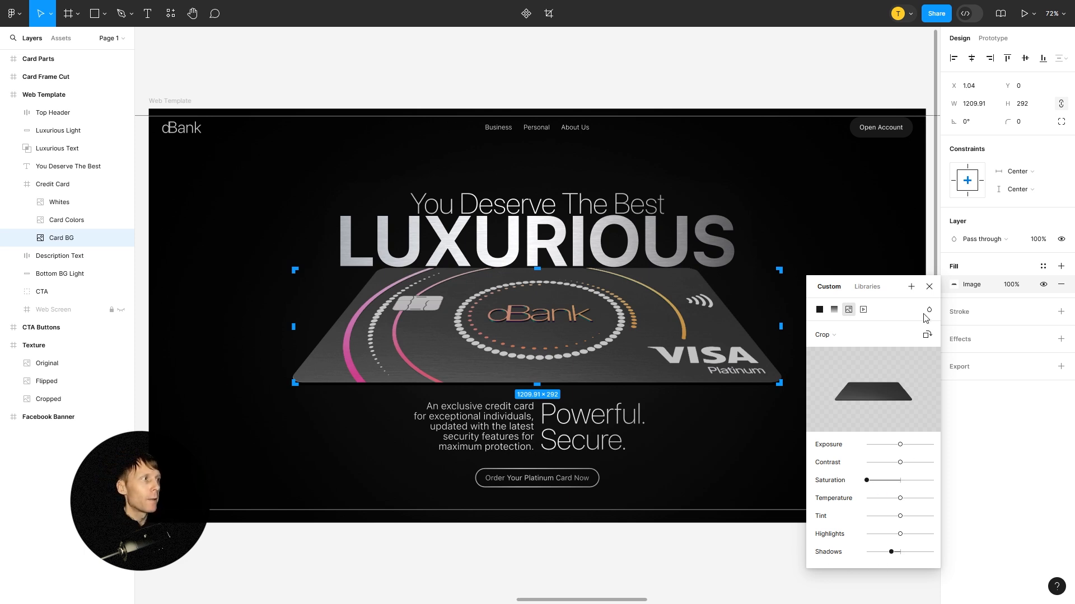
pyautogui.click(929, 287)
pyautogui.click(533, 75)
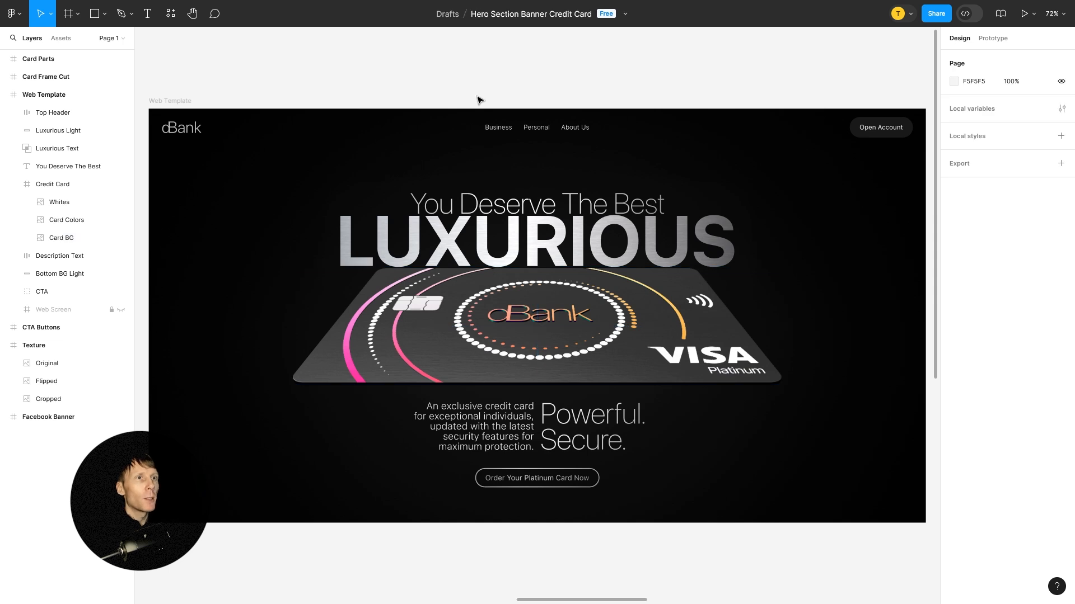
# - Examine the Card Colors and Whites layers and their parent Credit Card frame
pyautogui.click(67, 222)
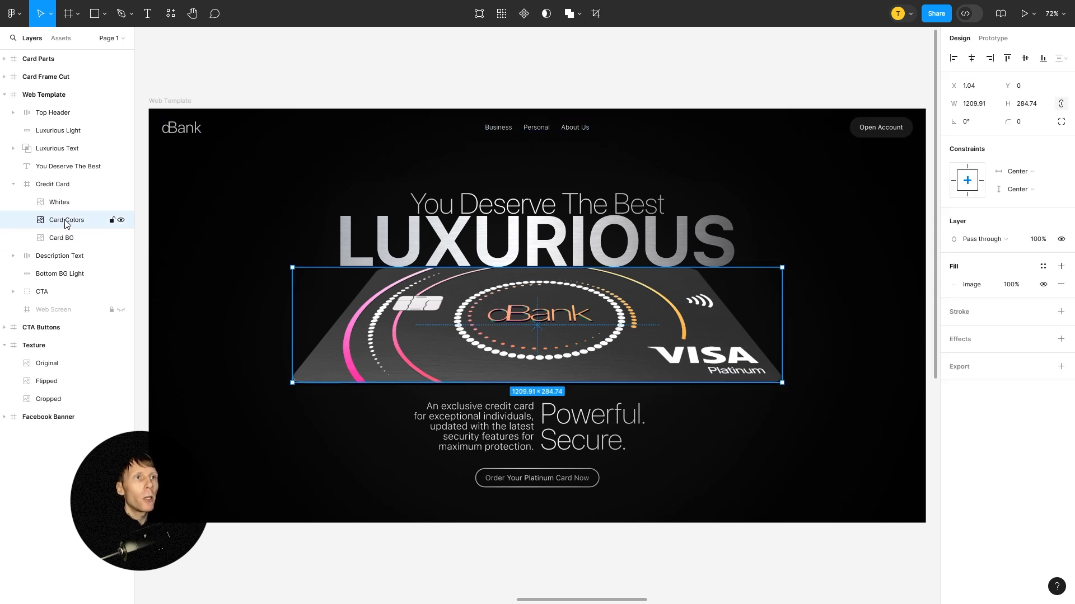
pyautogui.click(65, 205)
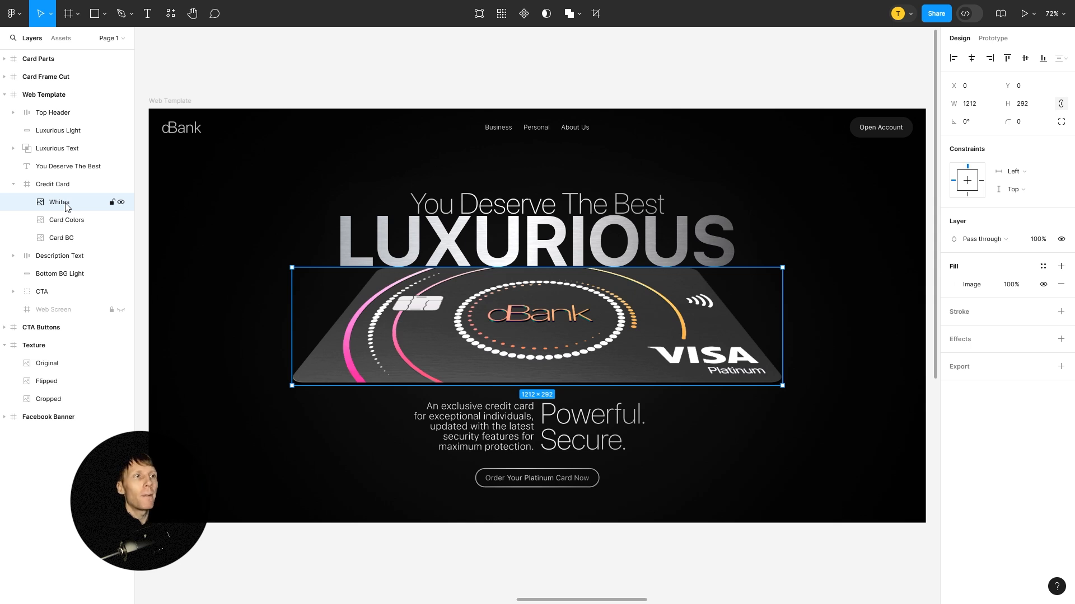
pyautogui.hotkey('shift', 'Return')
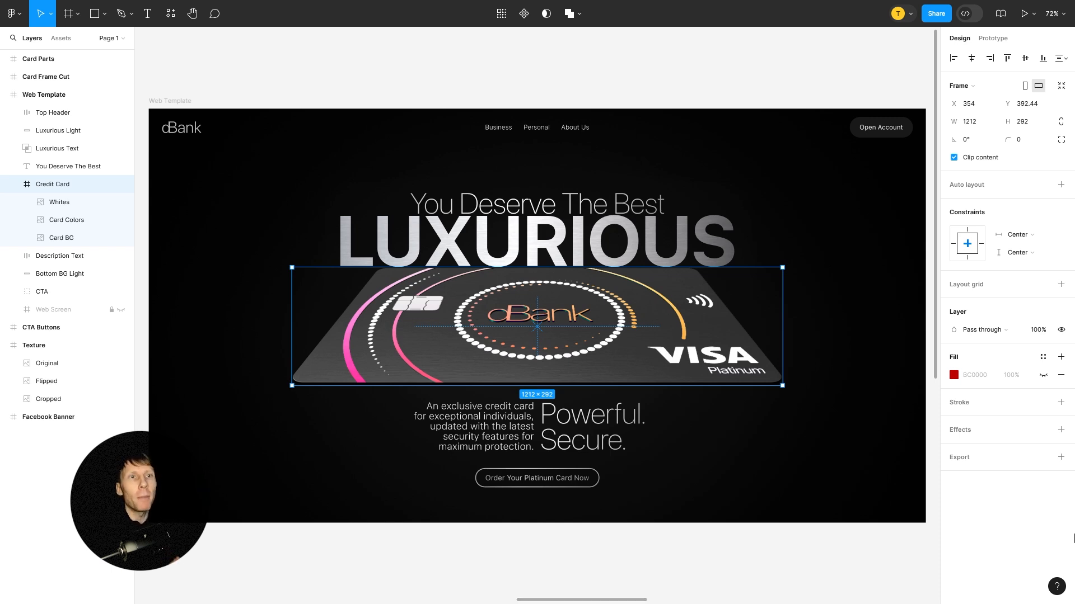
# - Expand the Description Text frame and inspect the text settings and linear gradient fill of the exclusive credit card paragraph
pyautogui.click(530, 431)
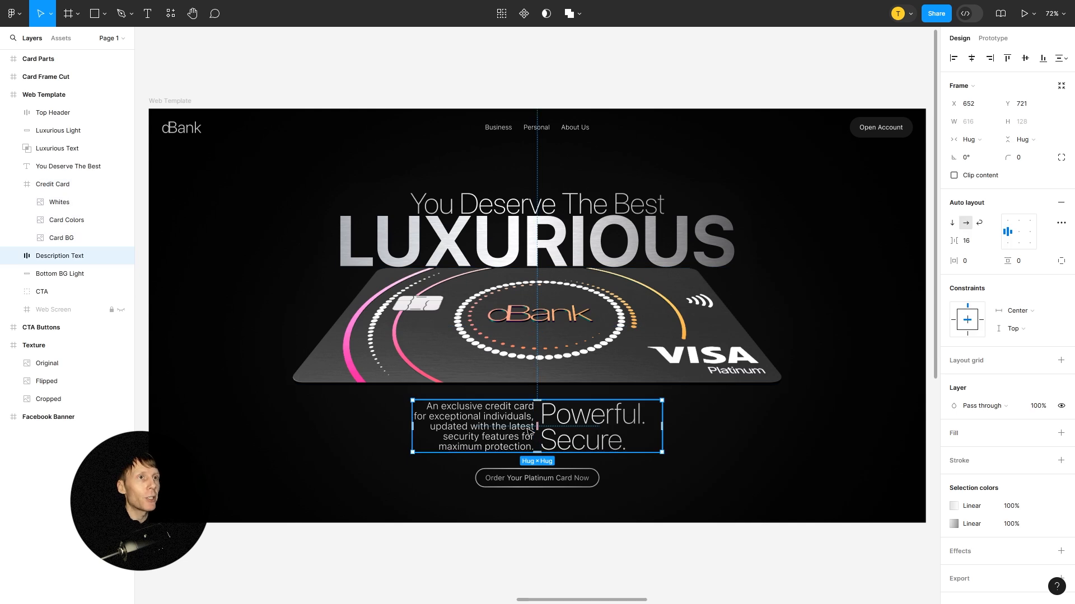
pyautogui.click(13, 257)
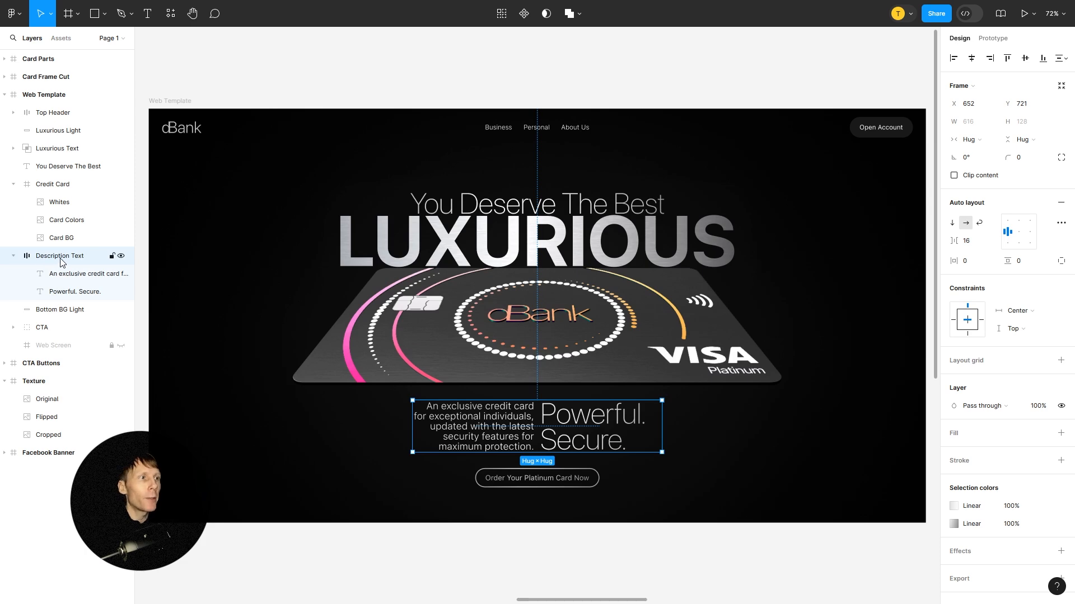
pyautogui.click(72, 282)
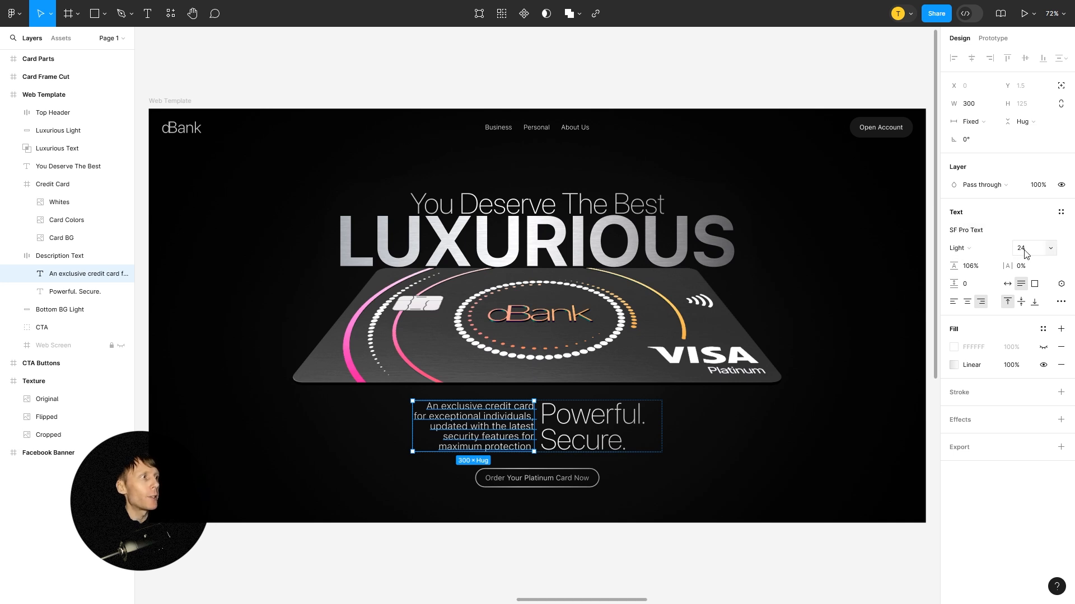
pyautogui.click(954, 367)
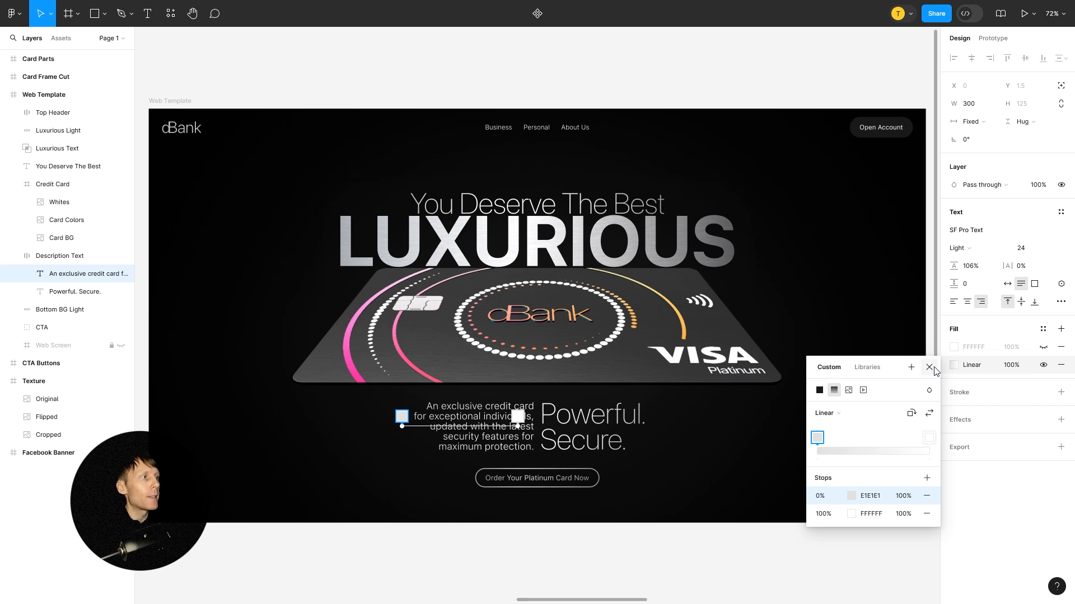
pyautogui.click(954, 365)
# - Inspect the text settings and linear gradient fill of the "Powerful. Secure." text
pyautogui.click(52, 297)
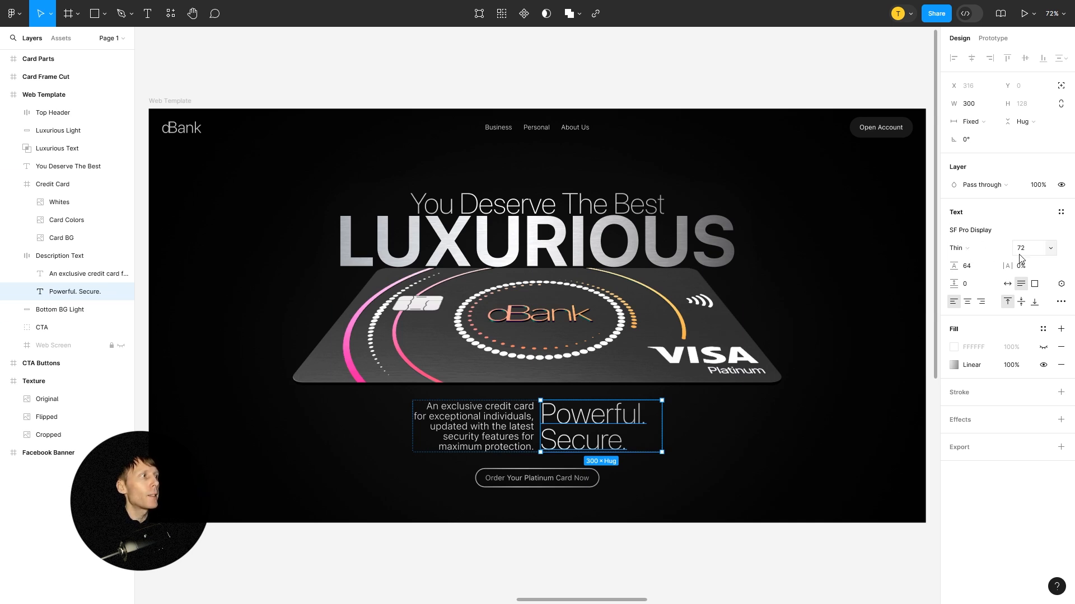
pyautogui.click(954, 366)
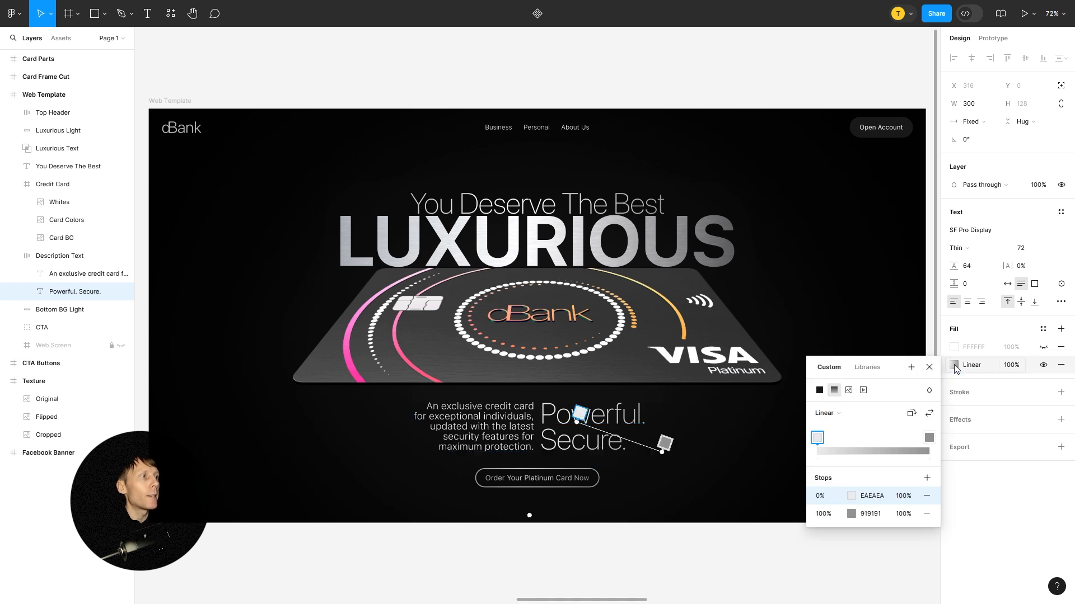
pyautogui.click(361, 540)
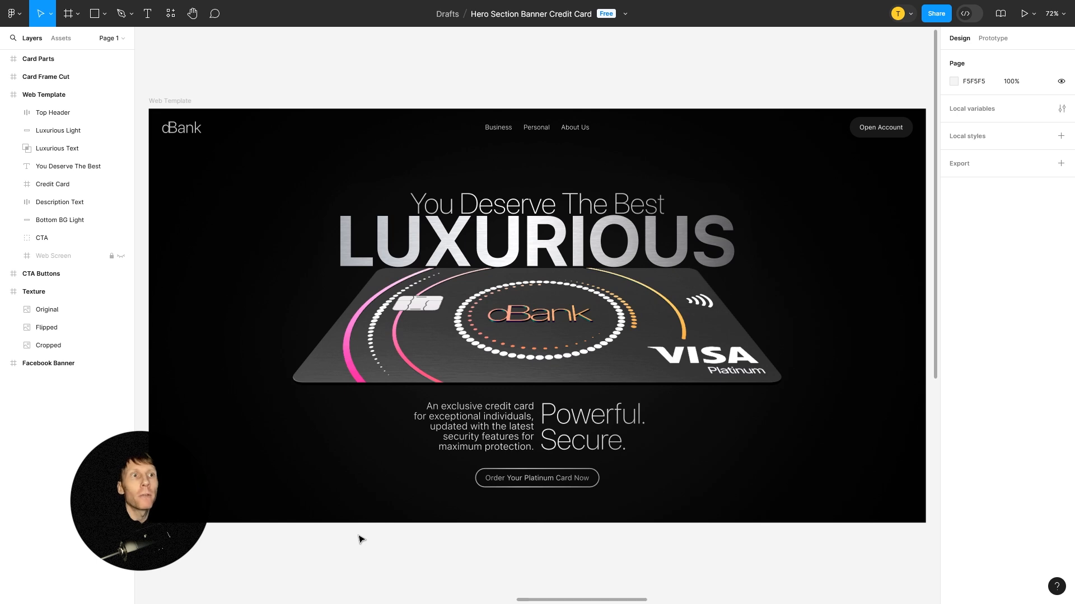
# - Inspect the layer blur settings of the Bottom BG Light layer, and hide and reshow it to compare the background glow
pyautogui.click(67, 222)
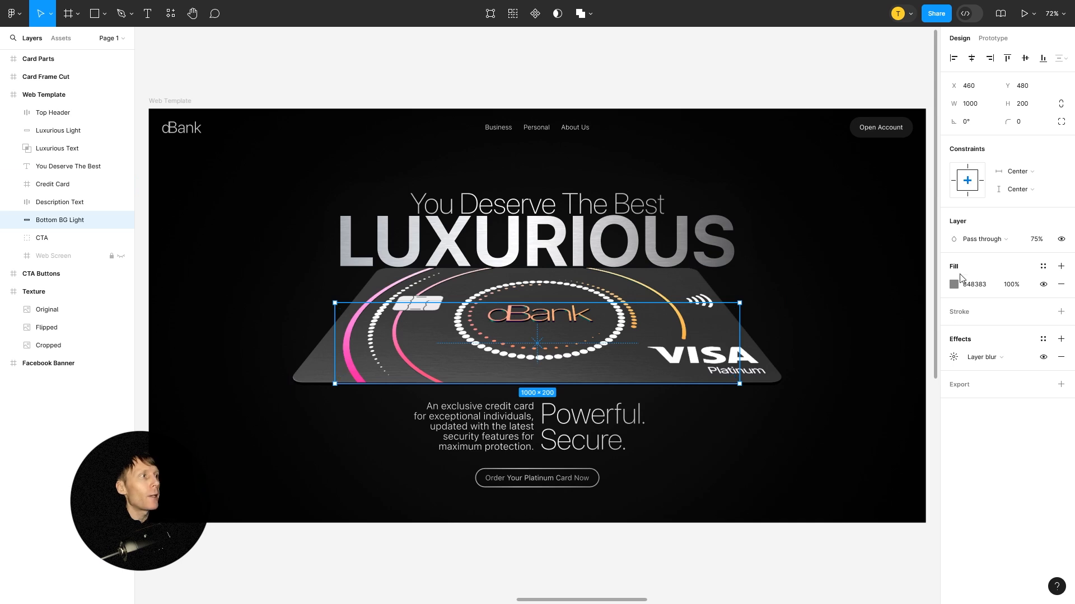
pyautogui.click(953, 357)
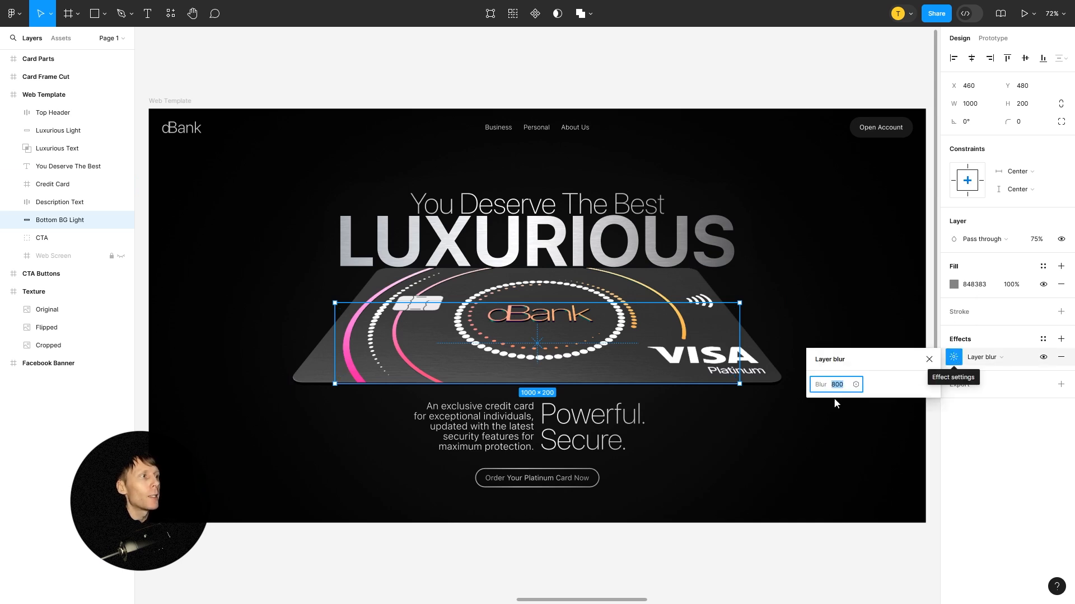
pyautogui.click(929, 360)
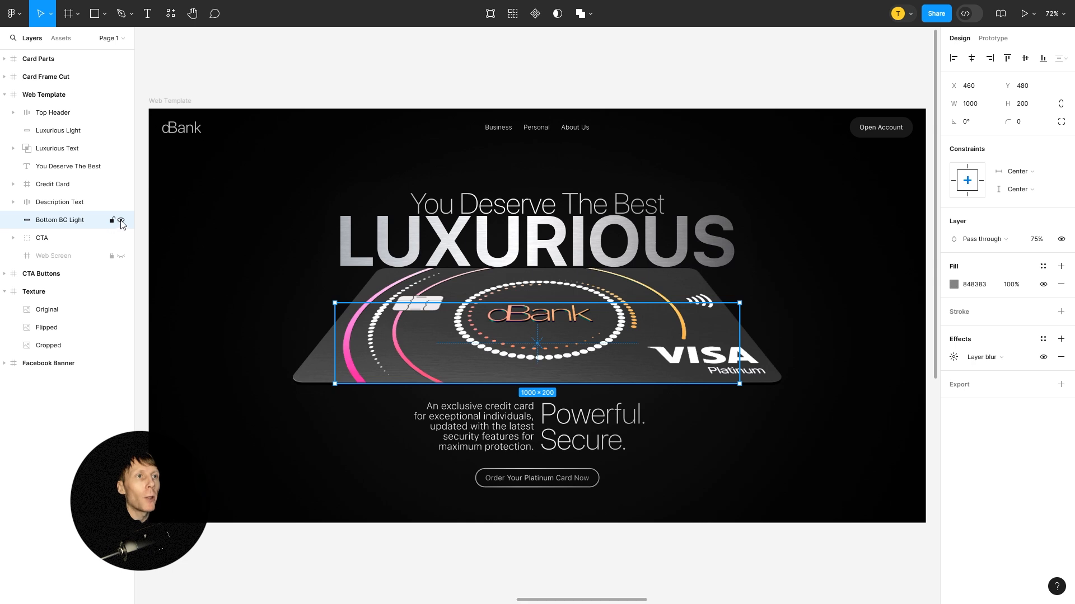
pyautogui.click(121, 220)
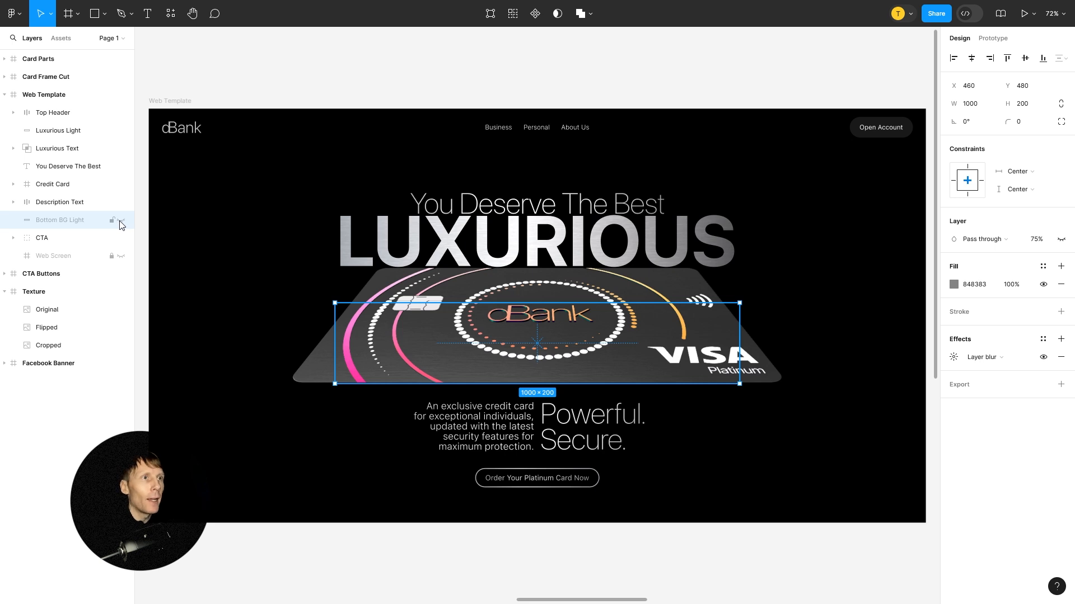
pyautogui.click(121, 221)
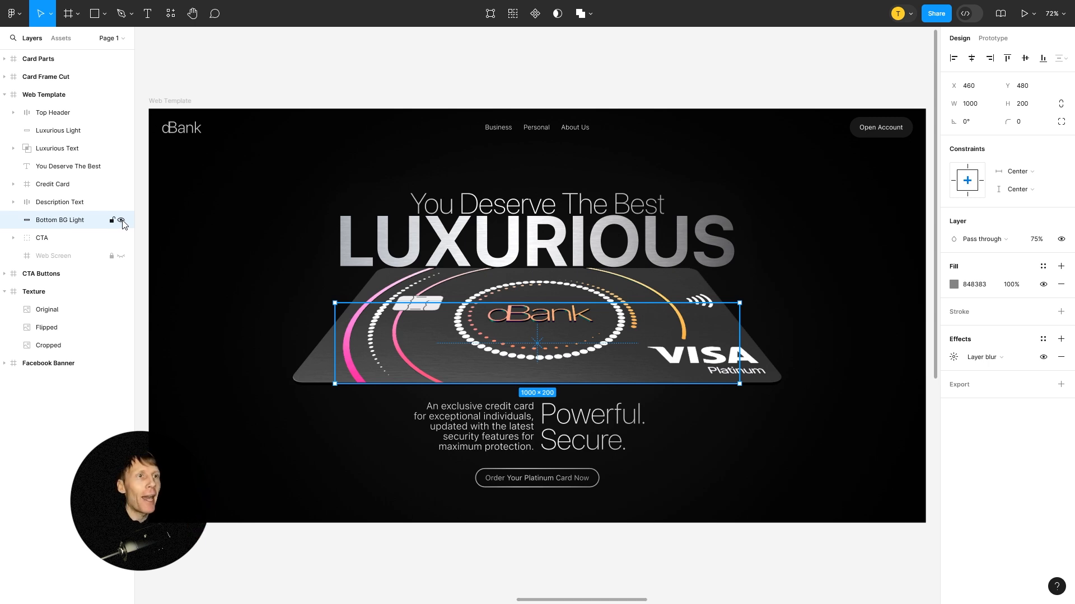
# - Examine the CTA layer, the CTA Buttons frame and the auto layout settings of its outlined Button
pyautogui.click(53, 240)
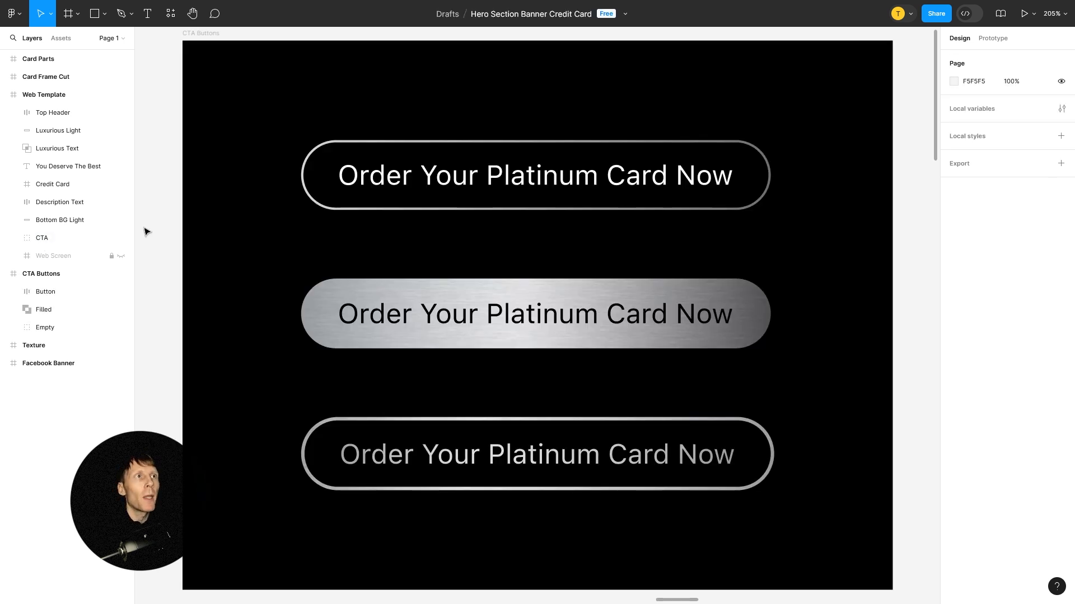
pyautogui.click(33, 278)
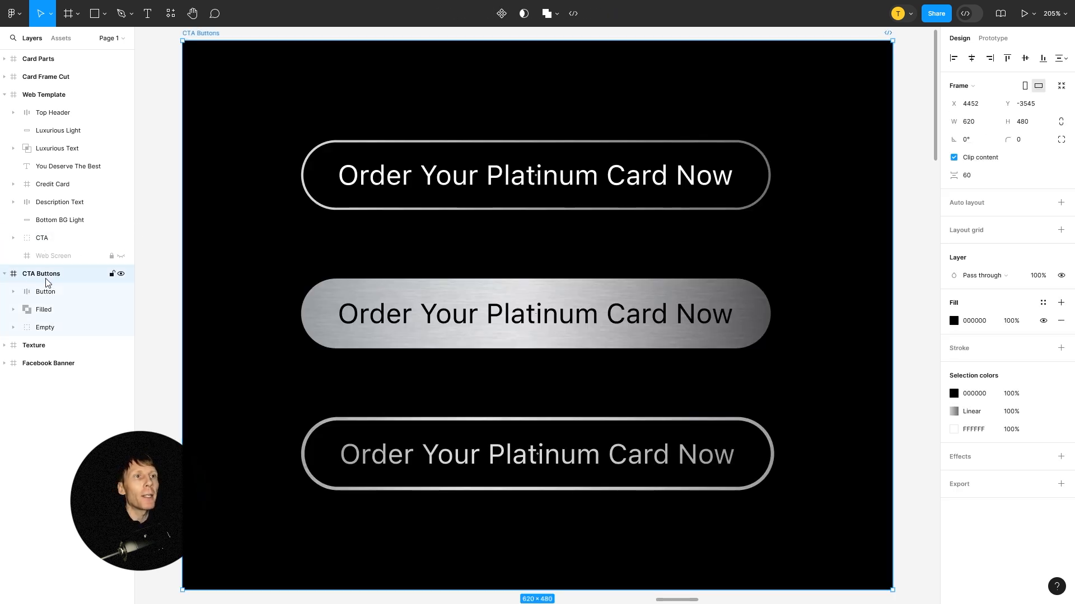
pyautogui.click(48, 294)
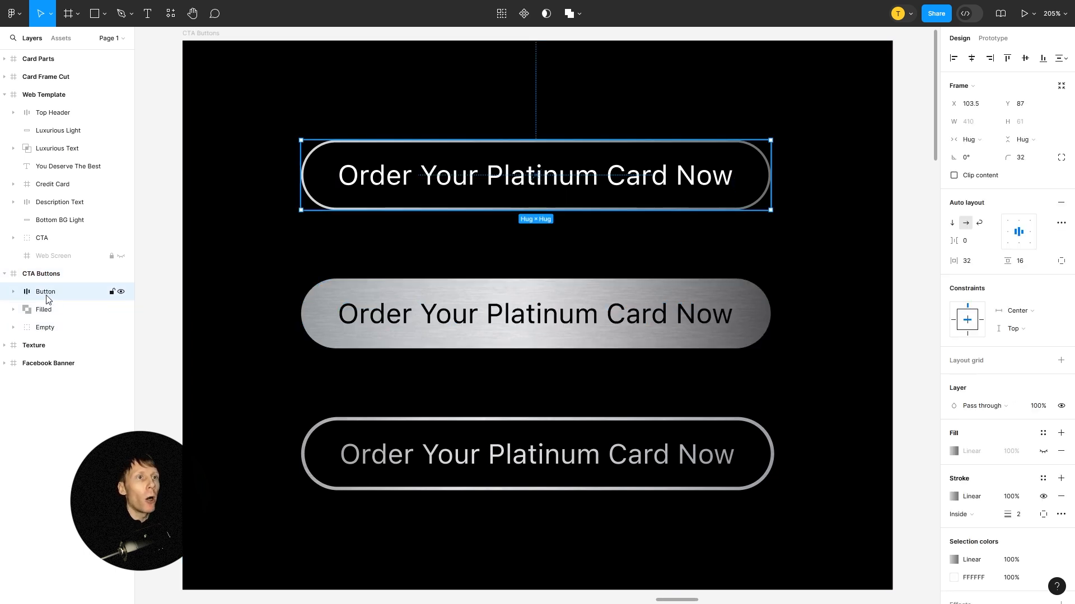
# - Test the outlined button's hug resizing by inserting "asdas" before "Platinum" in its label and removing it again
pyautogui.click(491, 174)
pyautogui.doubleClick(491, 173)
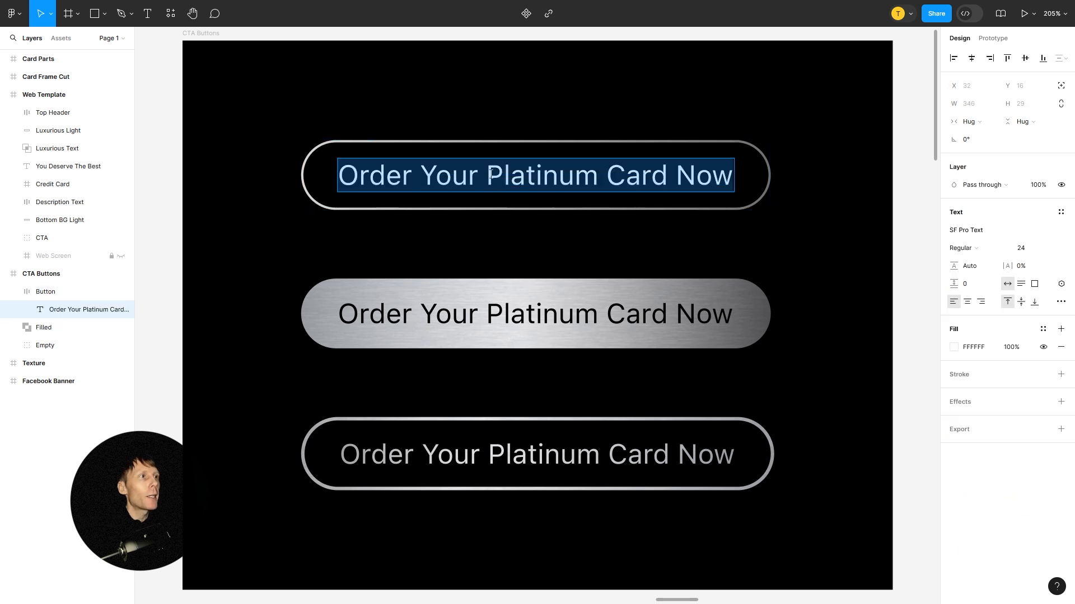
pyautogui.click(491, 174)
pyautogui.write('asdas')
pyautogui.press('BackSpace')
pyautogui.press('BackSpace')
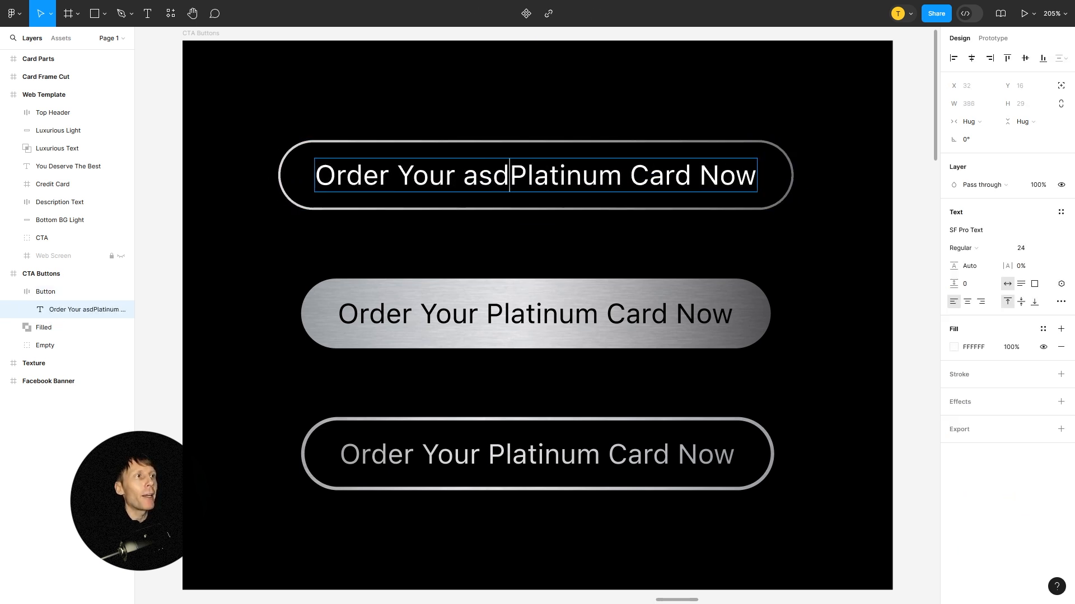
pyautogui.press('BackSpace')
pyautogui.press('BackSpace')
pyautogui.press('BackSpace')
pyautogui.press('Escape')
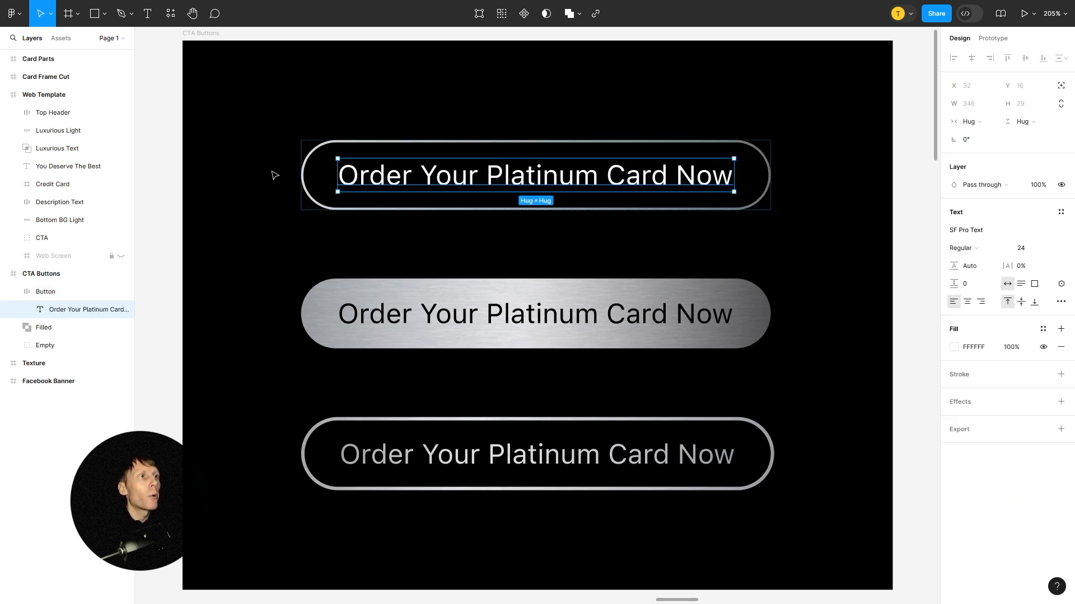